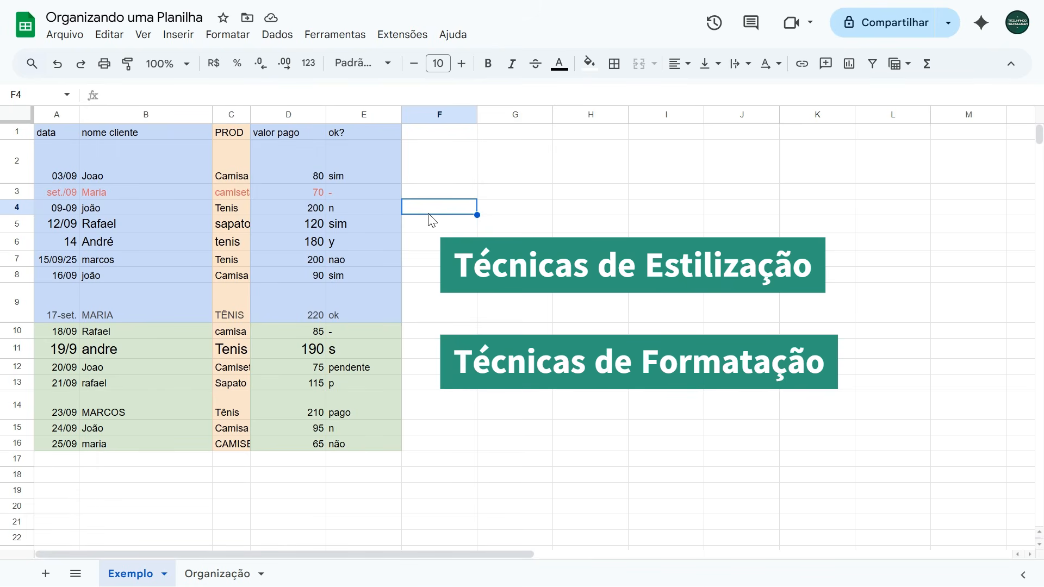
left_click_drag(62, 133, 347, 444)
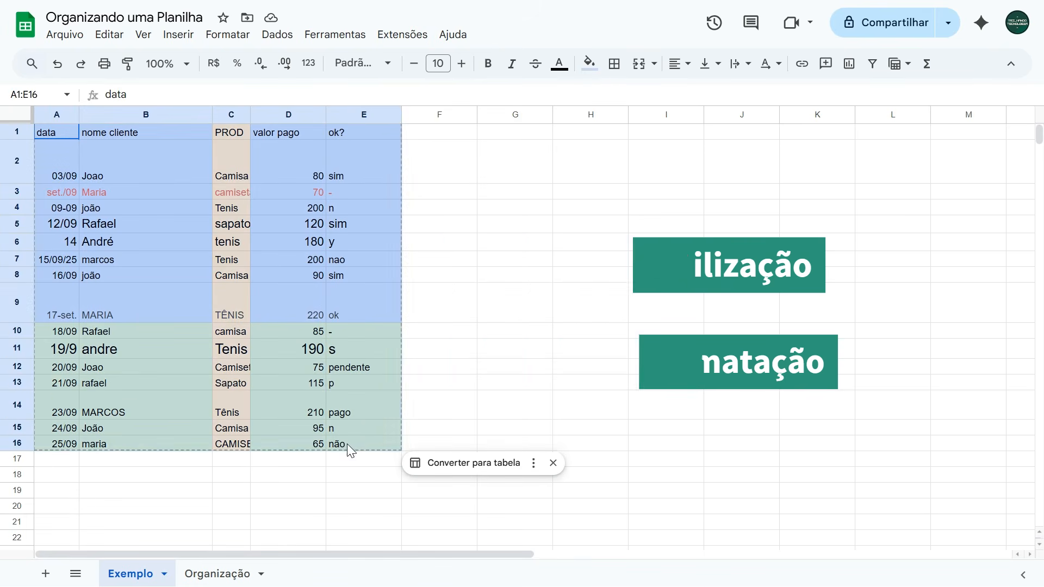
key("ctrl+c")
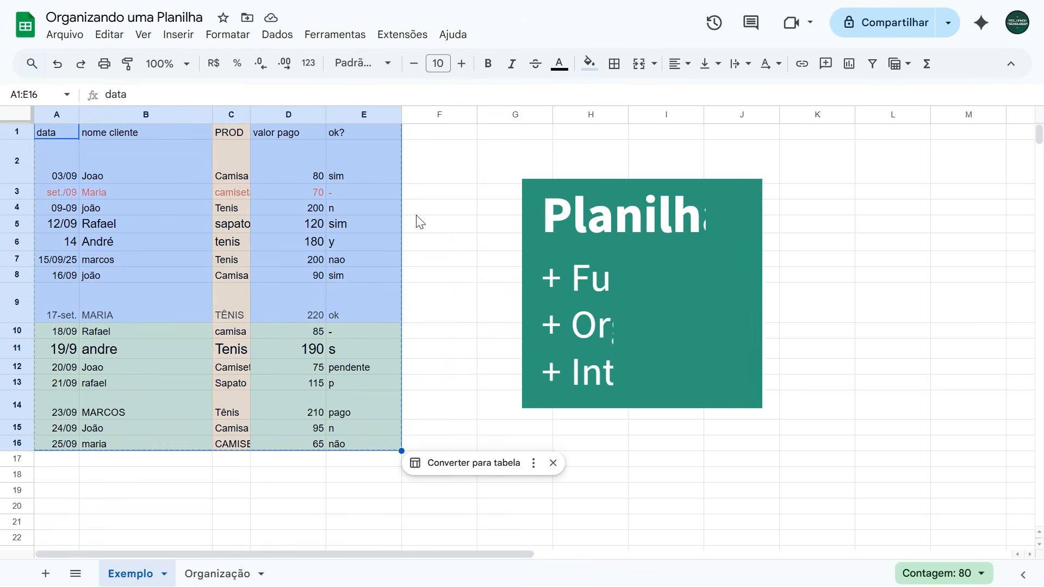
left_click(439, 191)
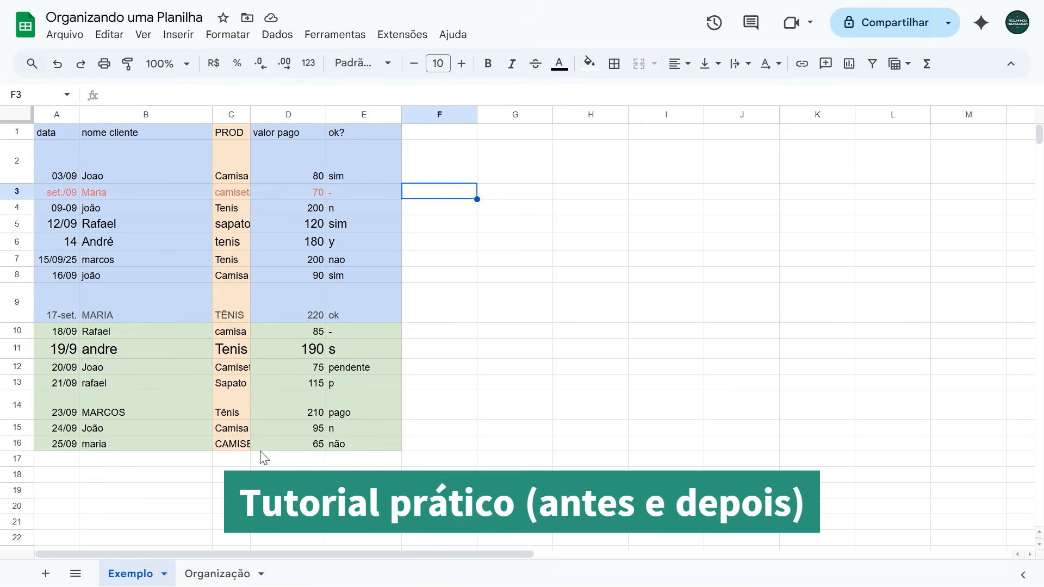
left_click(217, 574)
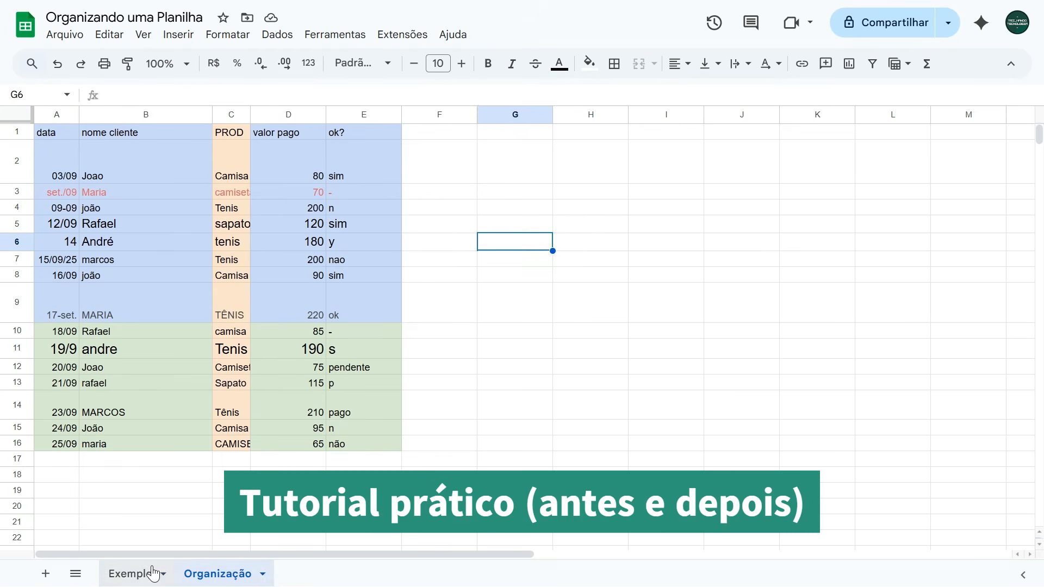
left_click(152, 574)
left_click(203, 574)
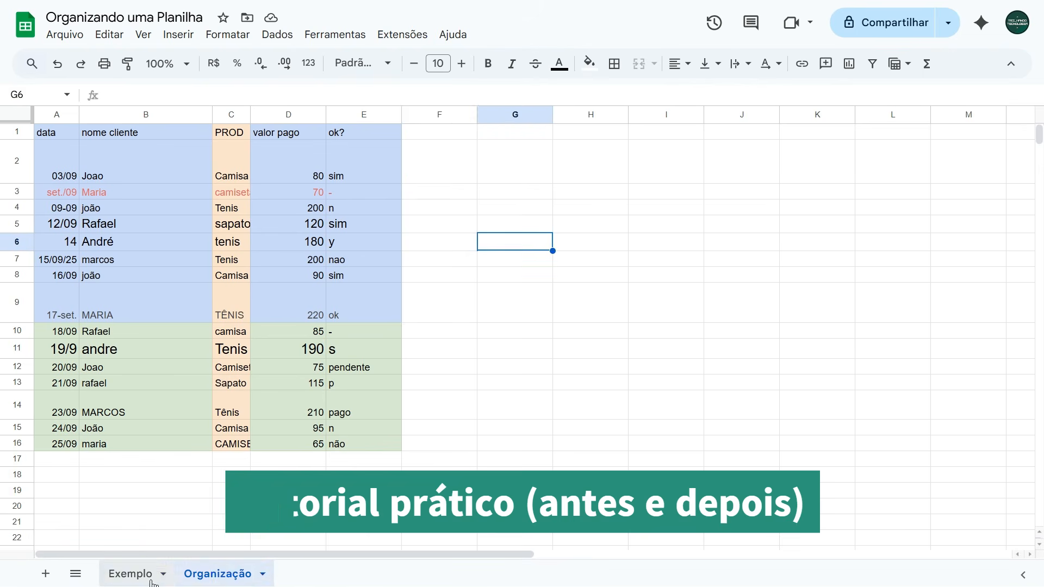
left_click(155, 572)
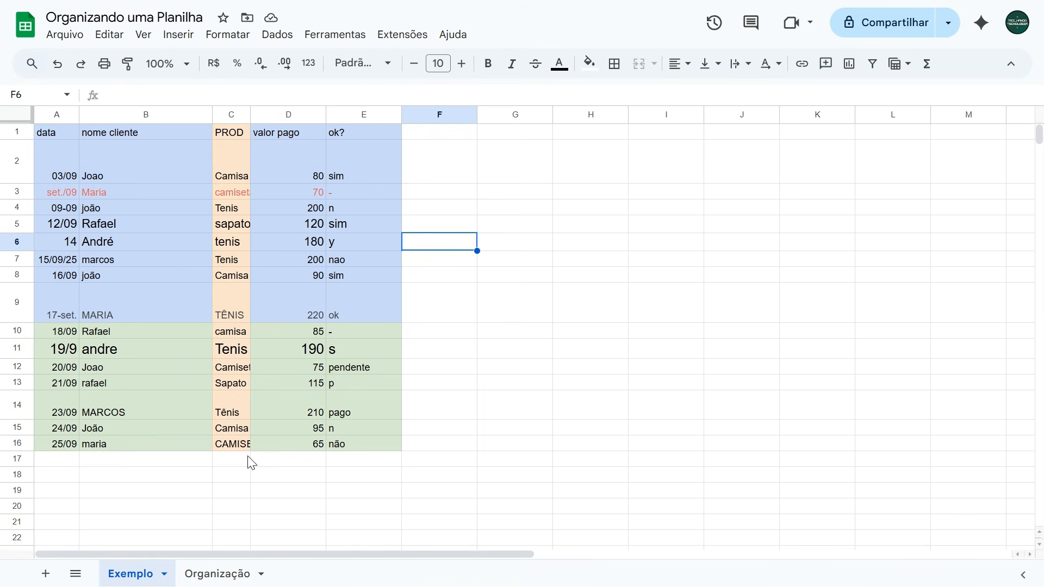
On the Organização sheet, set the font size of the whole data range A1:E16 to 12.
left_click(215, 574)
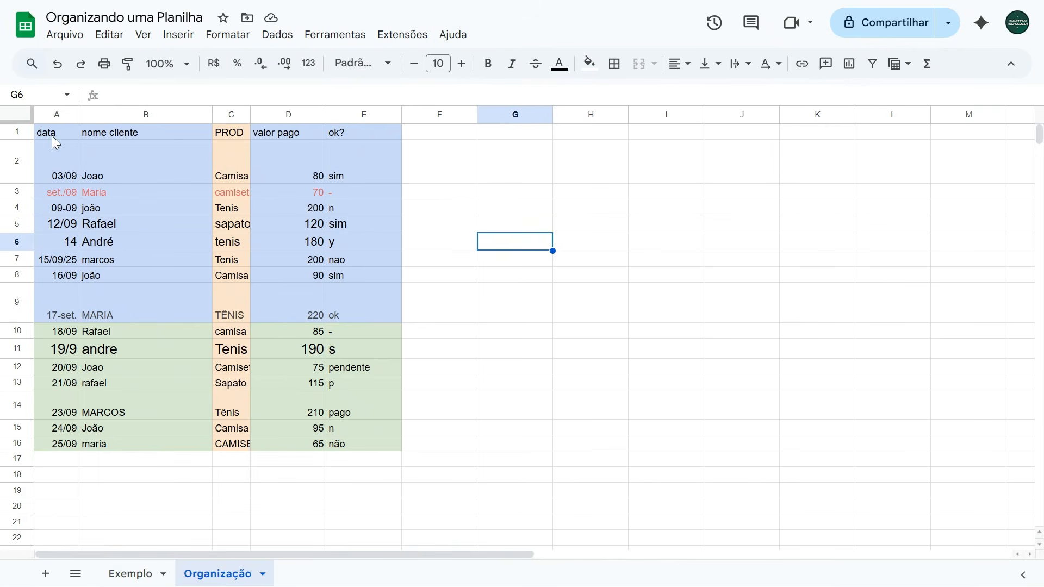
left_click_drag(53, 137, 381, 444)
key("ctrl+c")
left_click(411, 196)
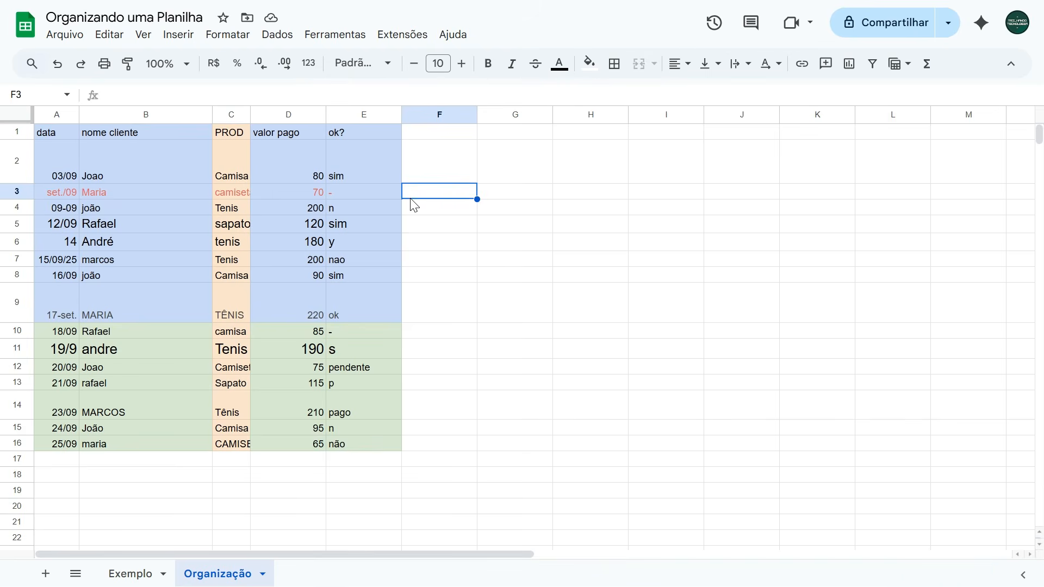
left_click_drag(53, 132, 340, 443)
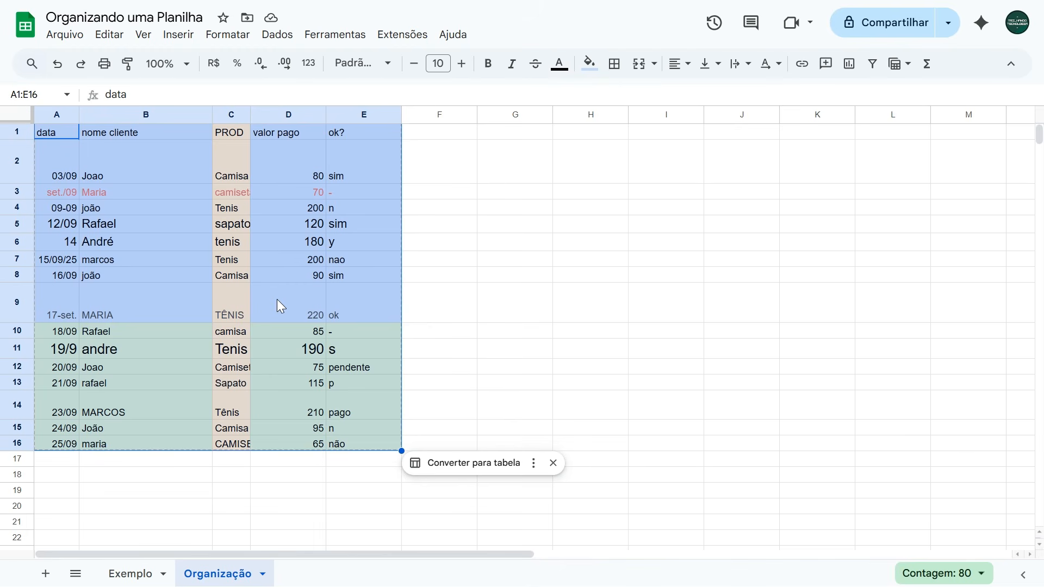
left_click(444, 67)
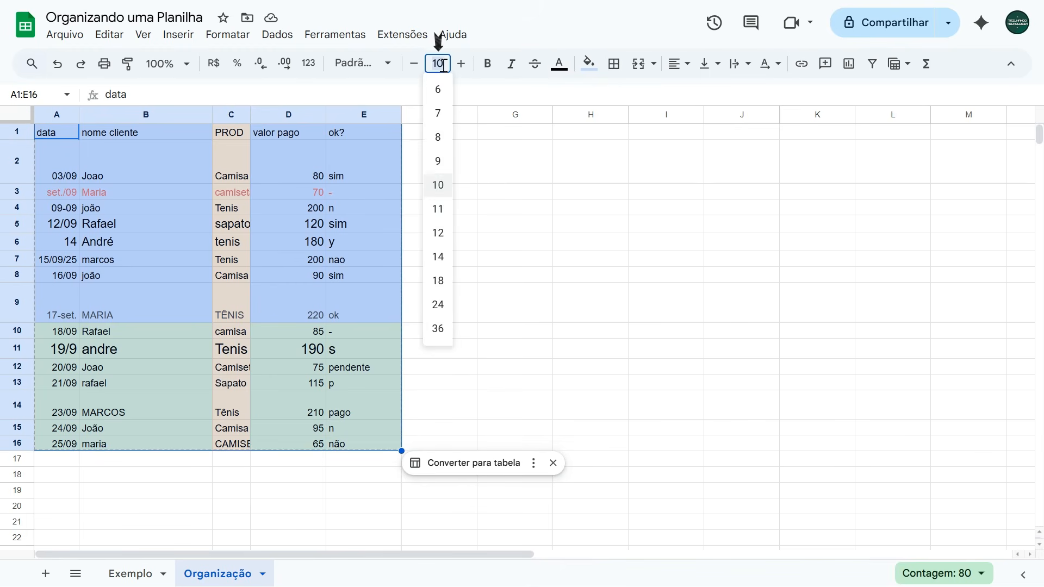
left_click(441, 235)
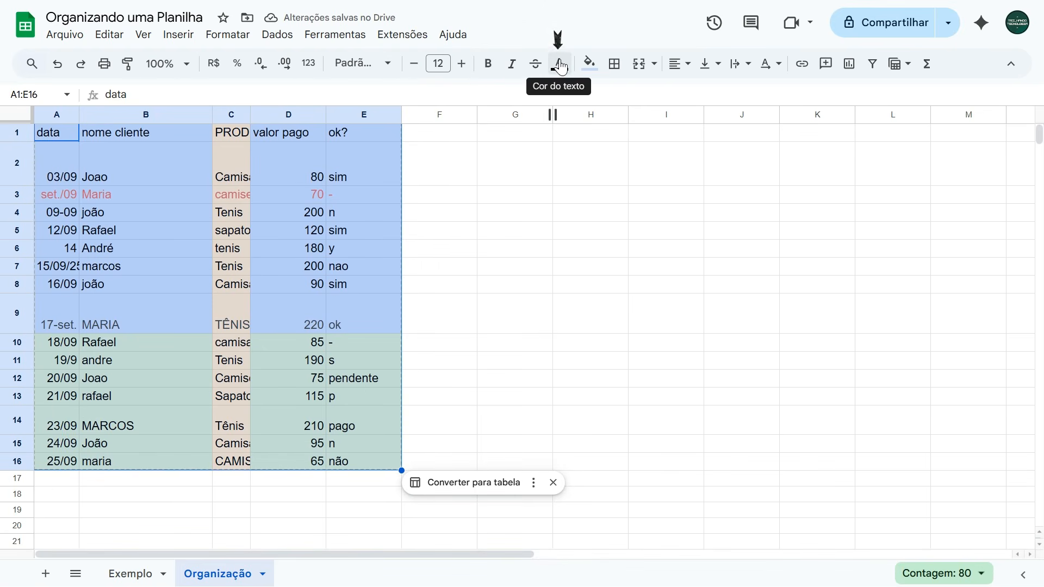
Give the data range A1:E16 black text and a white cell background.
left_click(561, 67)
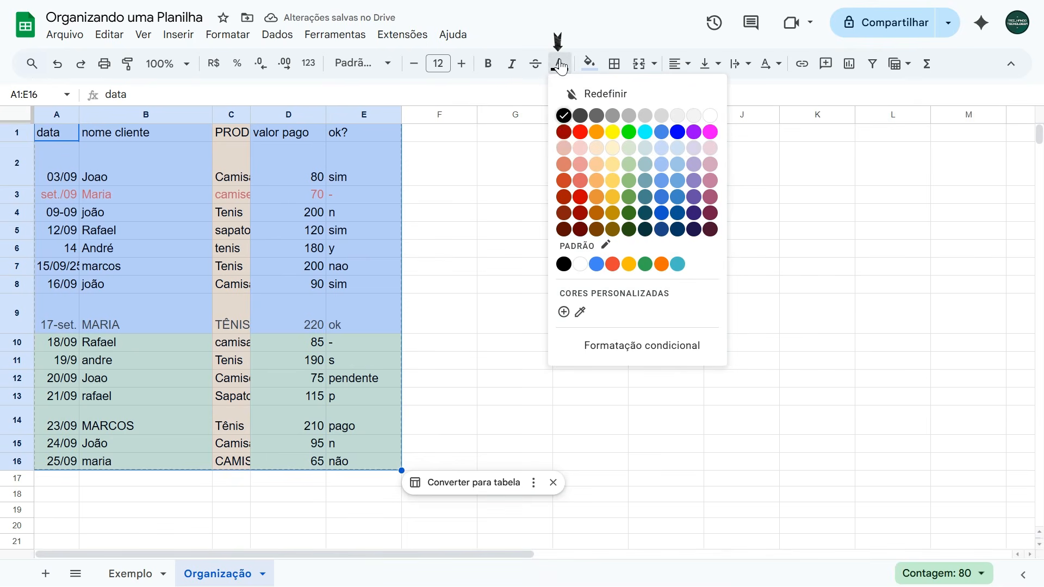
left_click(564, 116)
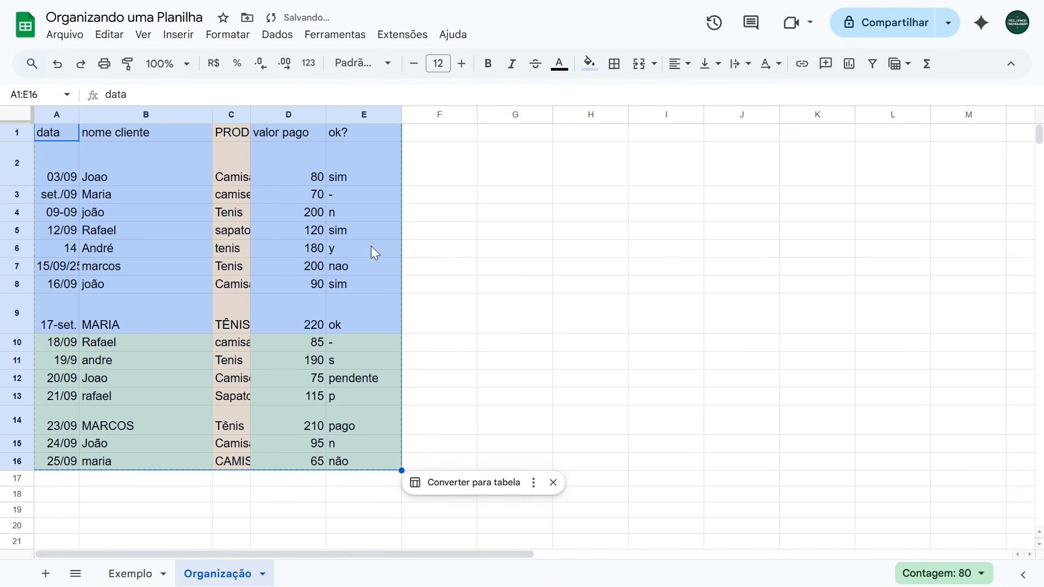
left_click(592, 68)
left_click(742, 115)
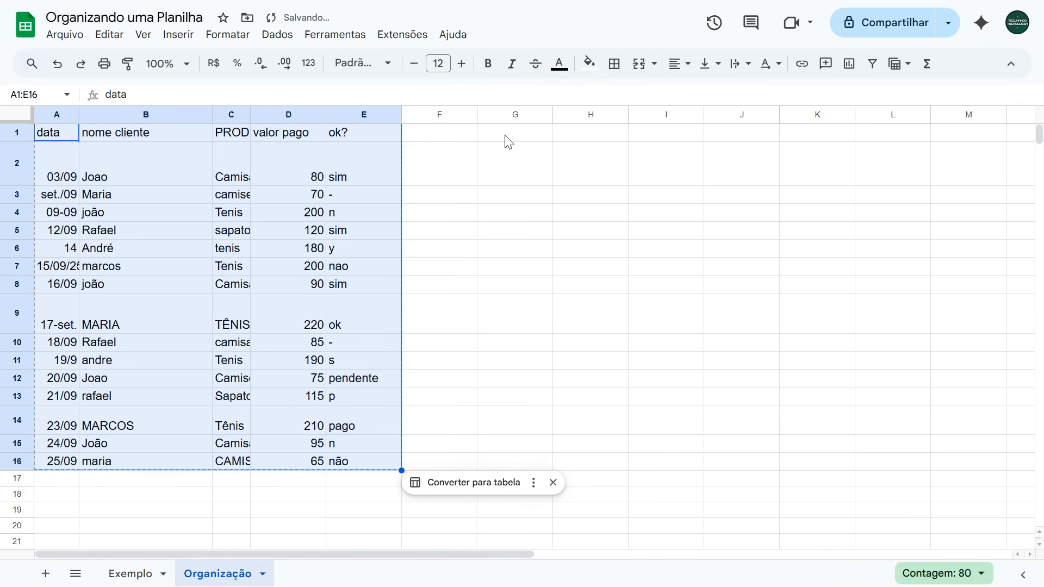
Center the contents of A1:E16 both horizontally and vertically within their cells.
left_click(681, 68)
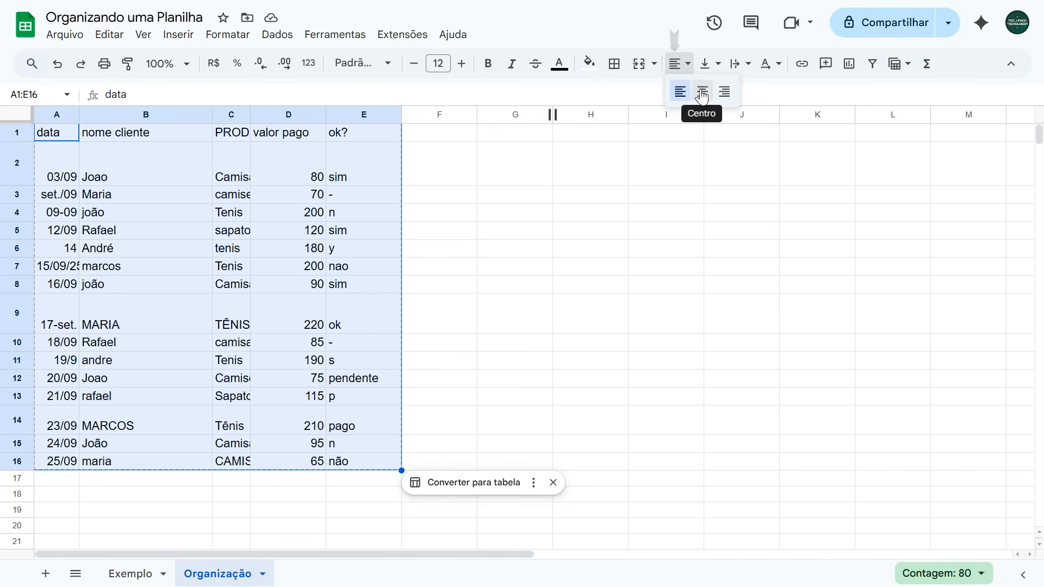
left_click(702, 94)
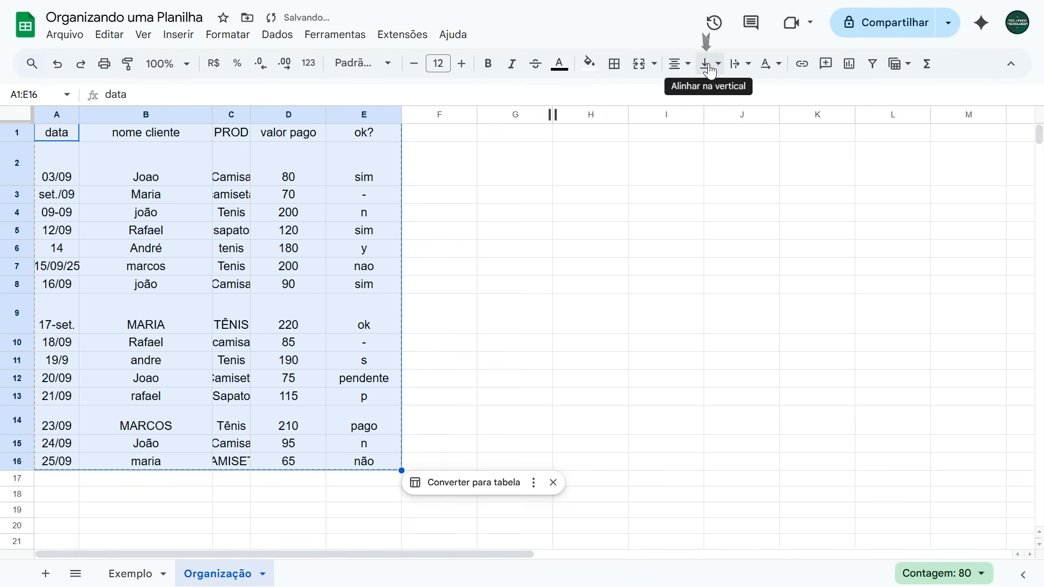
left_click(711, 68)
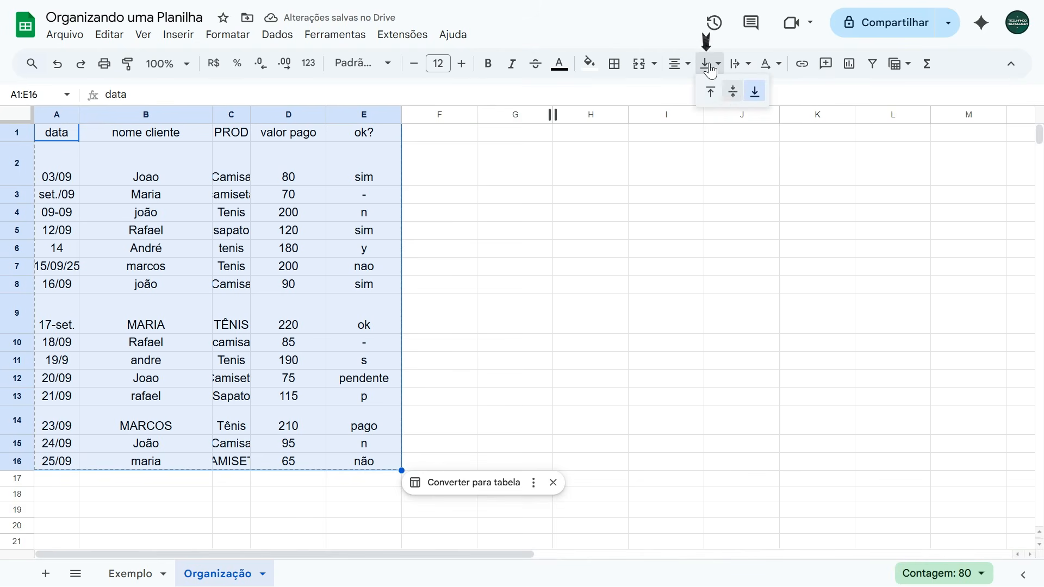
left_click(733, 96)
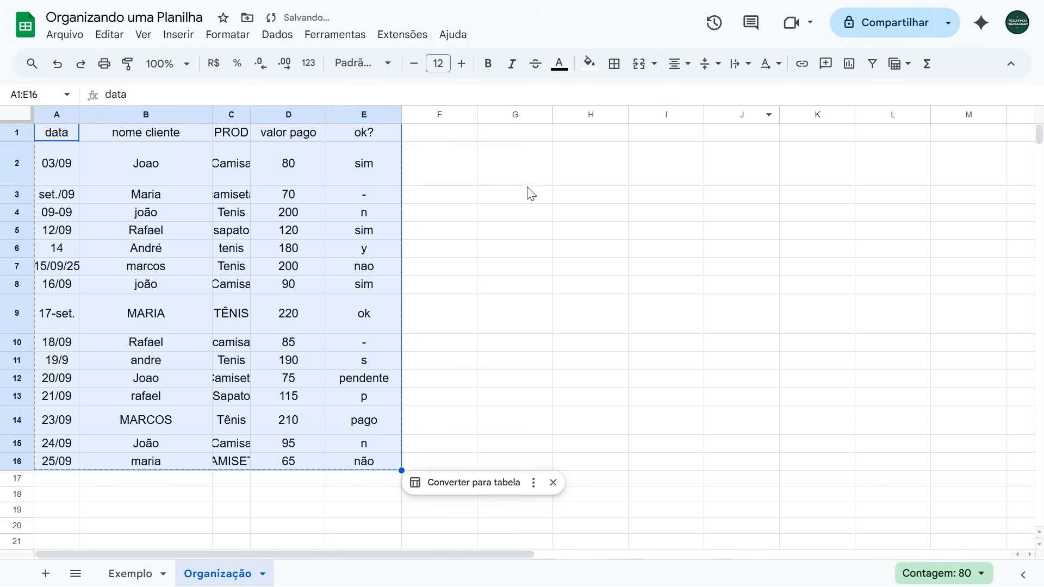
left_click(511, 183)
Review the column headings in A1 to E1 for unclear names and inconsistent capitalization.
left_click(76, 136)
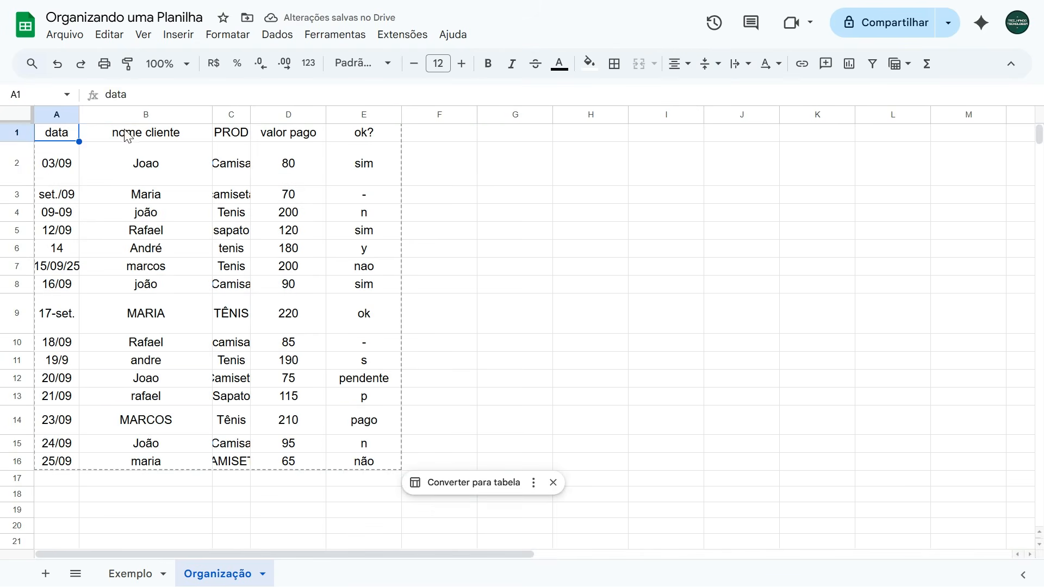
left_click(203, 133)
left_click(240, 133)
left_click(275, 136)
left_click(336, 138)
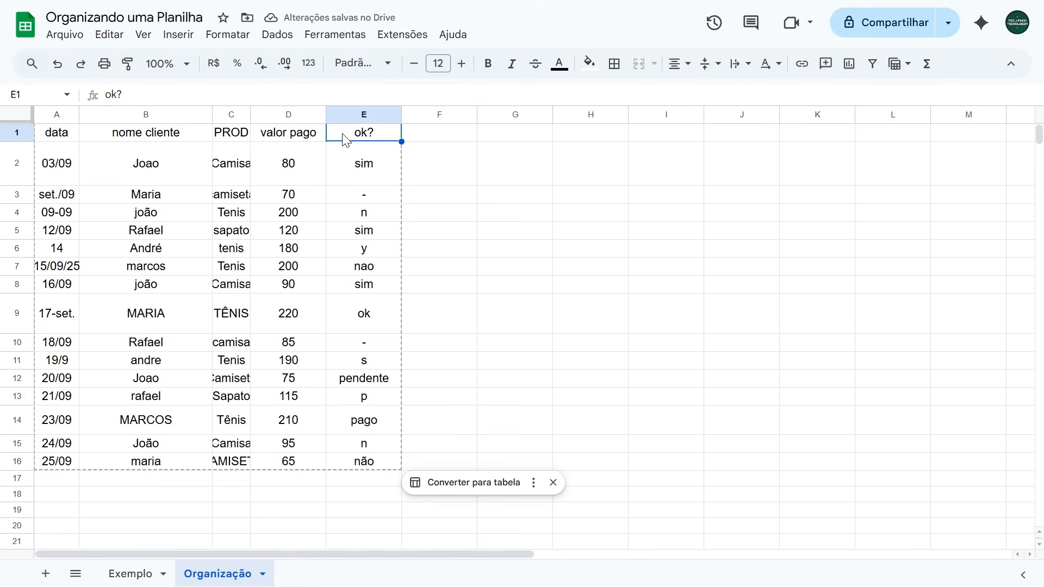
left_click(437, 139)
left_click(61, 139)
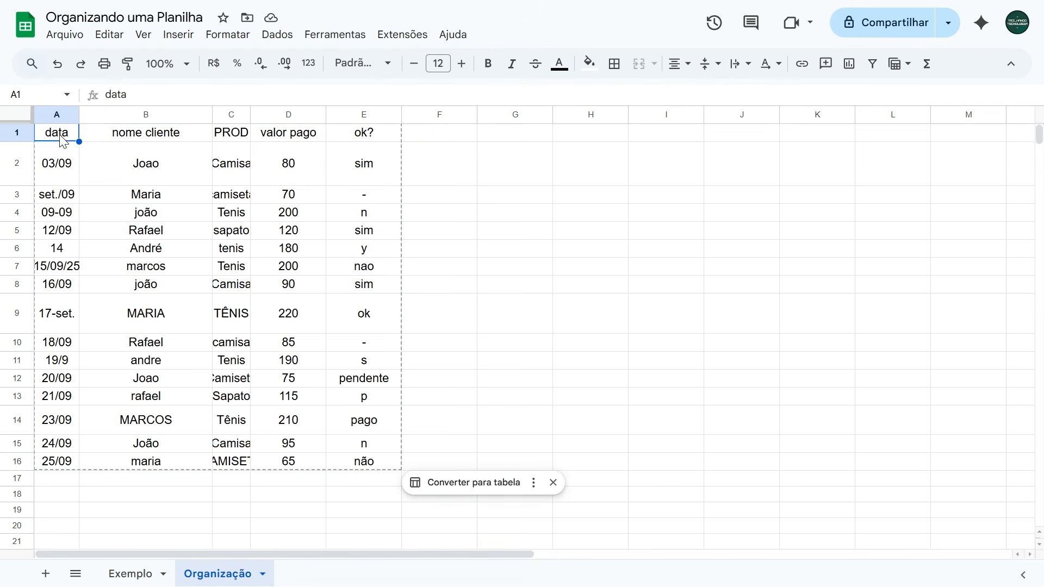
left_click(152, 139)
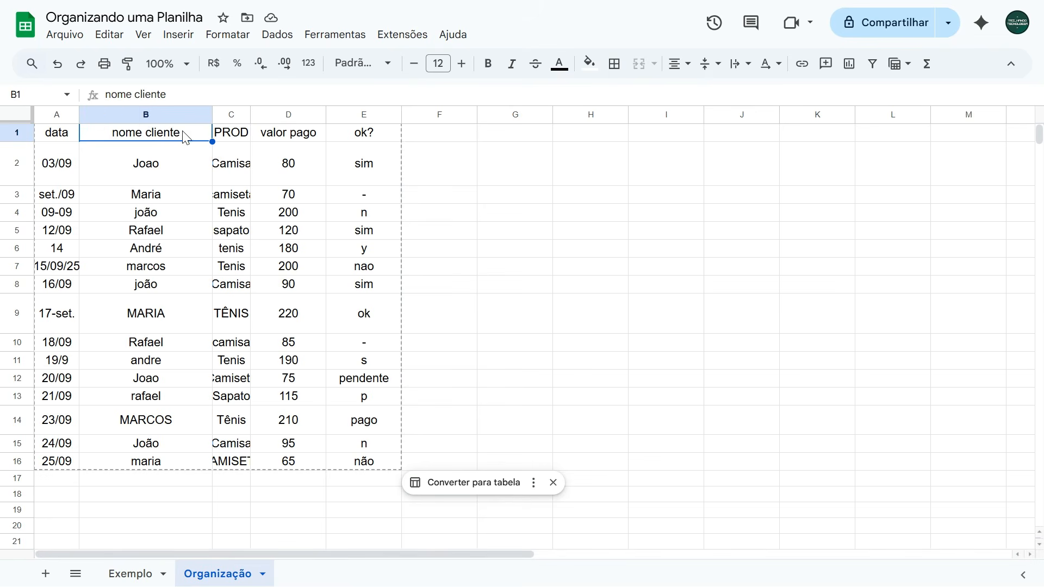
left_click(231, 137)
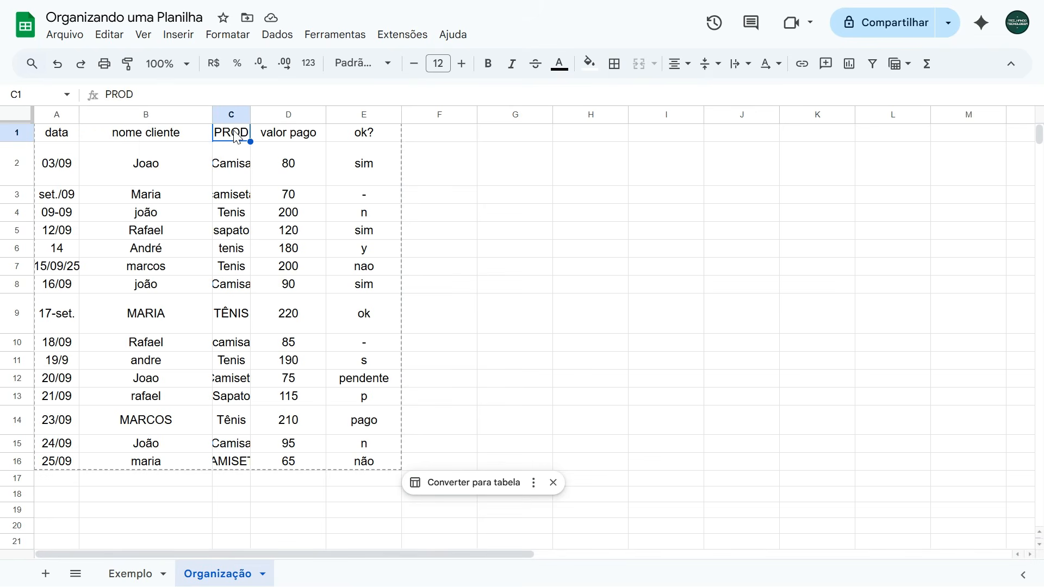
left_click(296, 143)
left_click(351, 140)
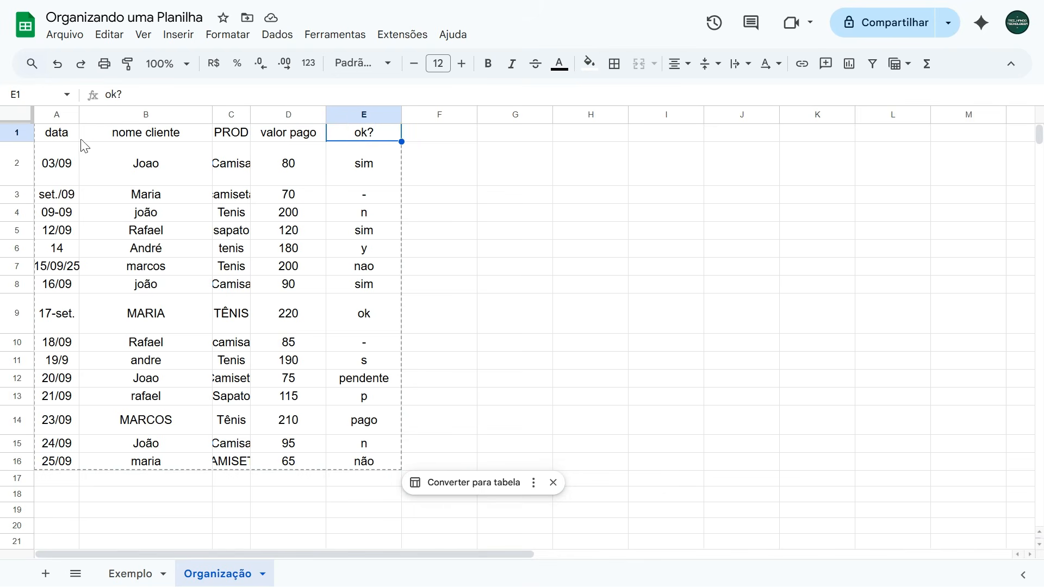
Rename the headings in A1 and B1 to Data and Cliente.
left_click(51, 139)
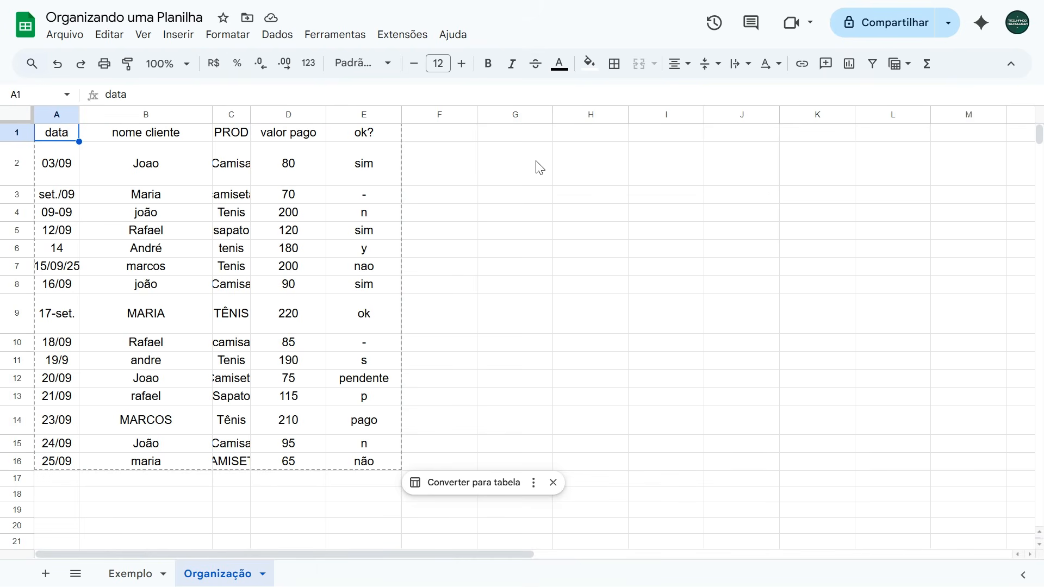
type("Data")
key("Tab")
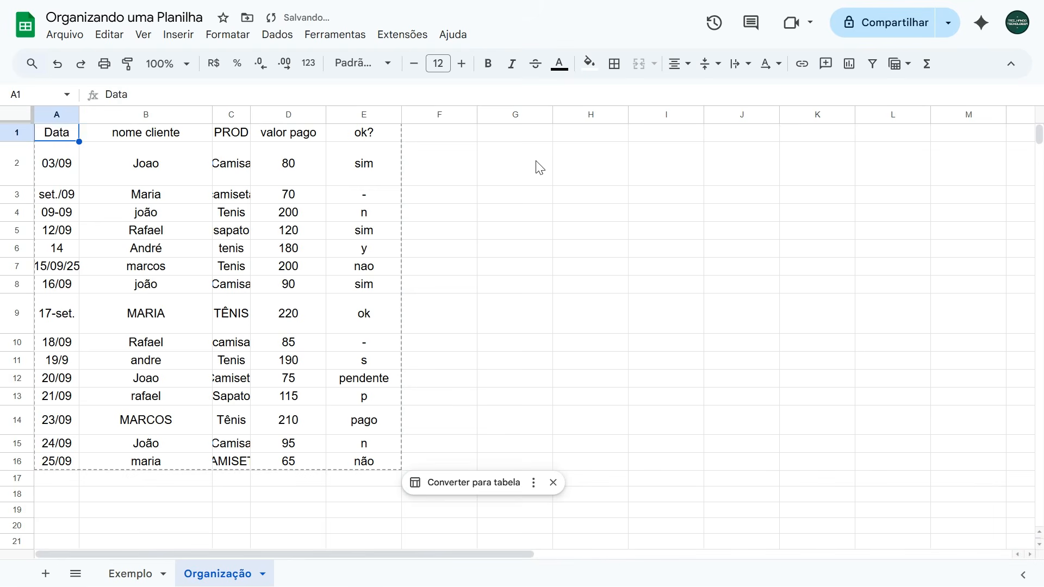
type("Cliente")
key("Return")
Rename the headings in C1, D1 and E1 to Produto, Valor and Status.
key("Up")
key("Right")
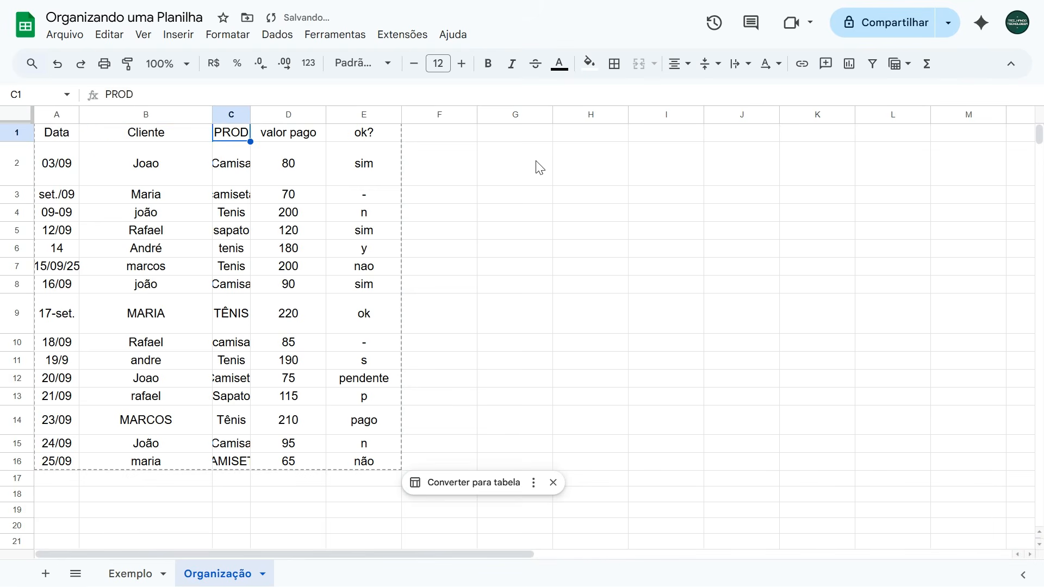
type("Produto")
key("Return")
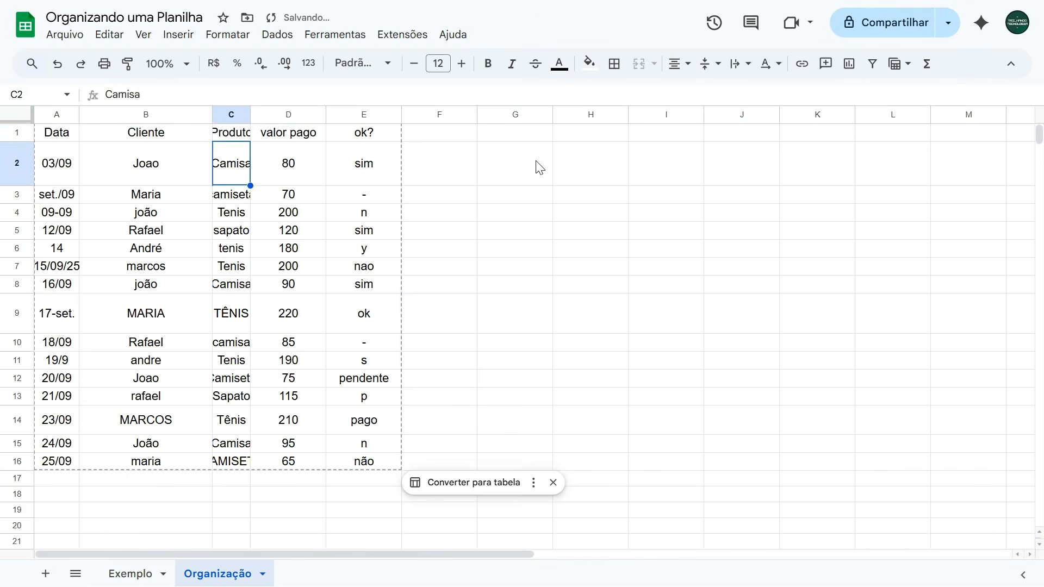
key("Up")
key("Right")
type("Valor")
key("Return")
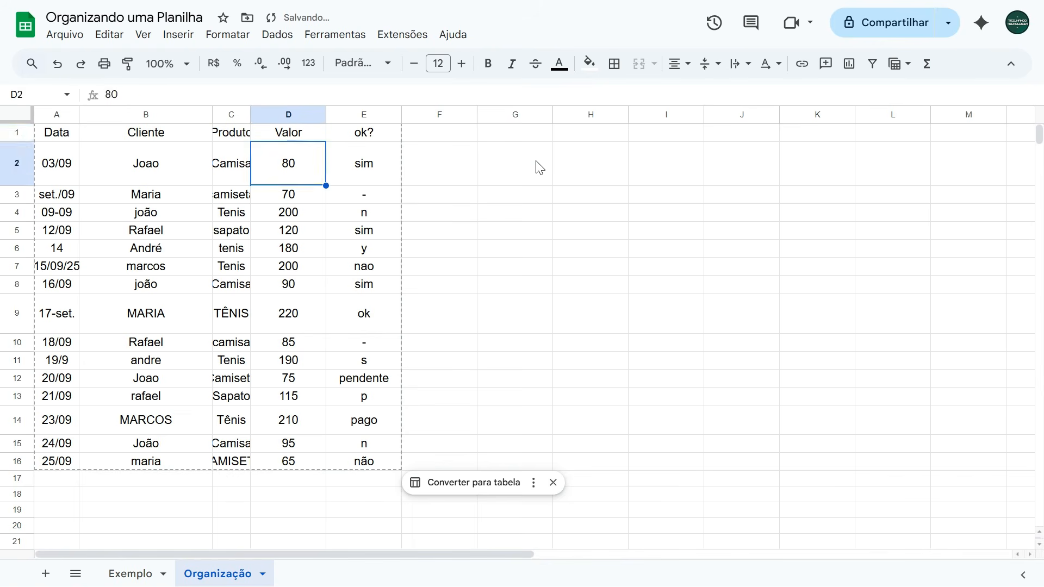
key("Up")
key("Right")
type("Status")
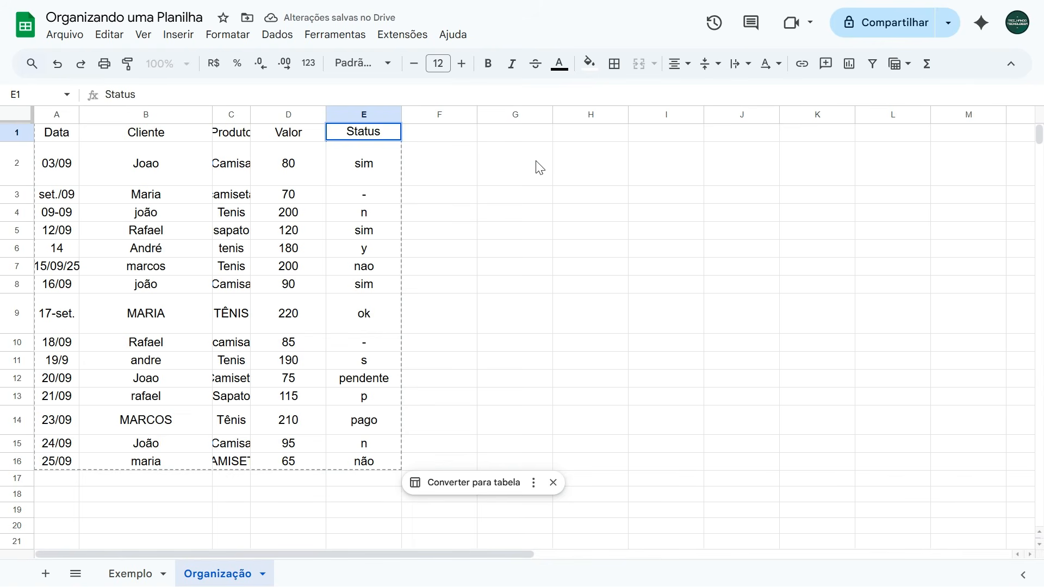
key("Return")
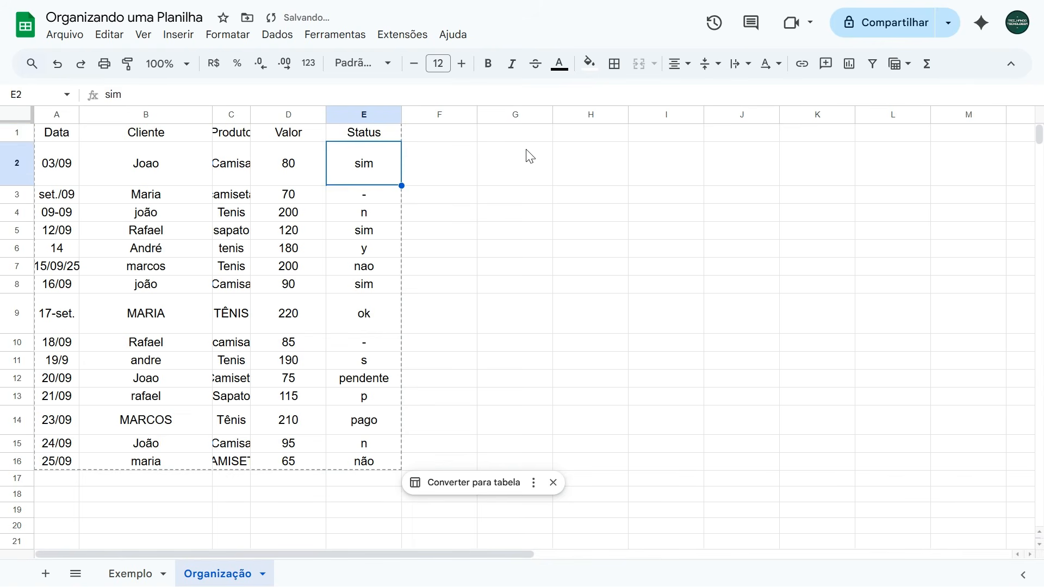
left_click(460, 139)
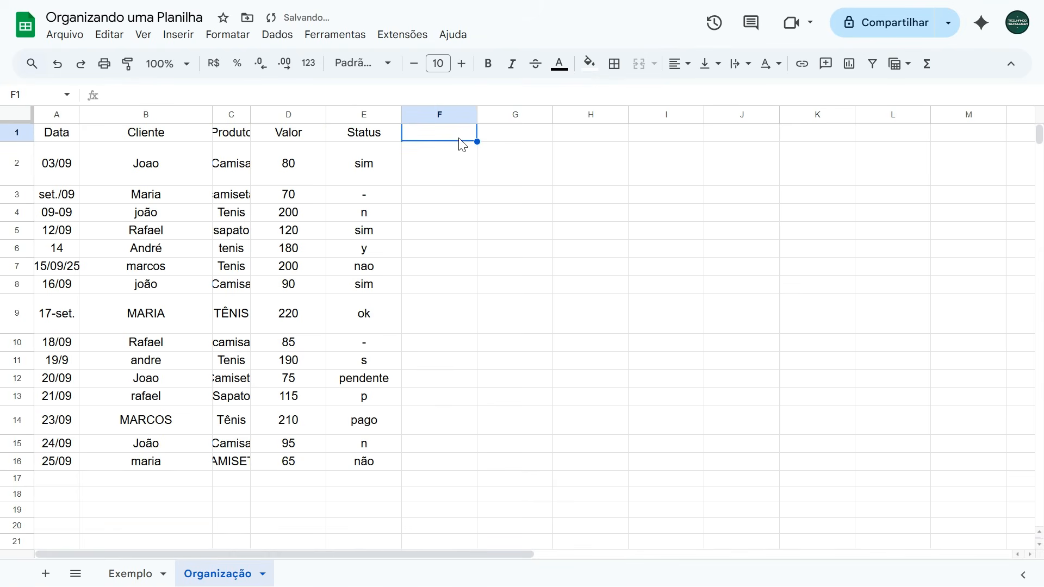
left_click(241, 140)
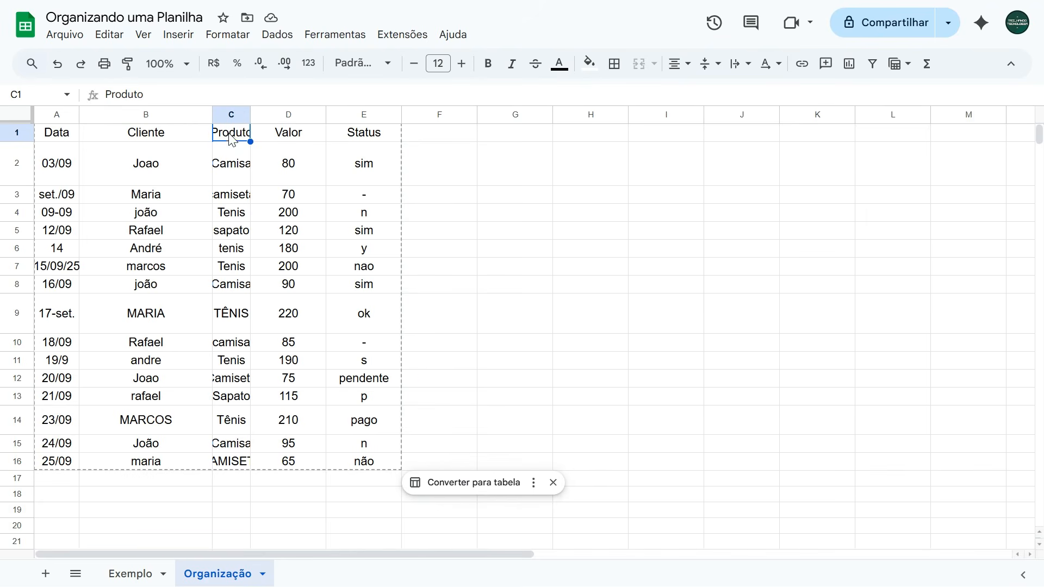
left_click(238, 168)
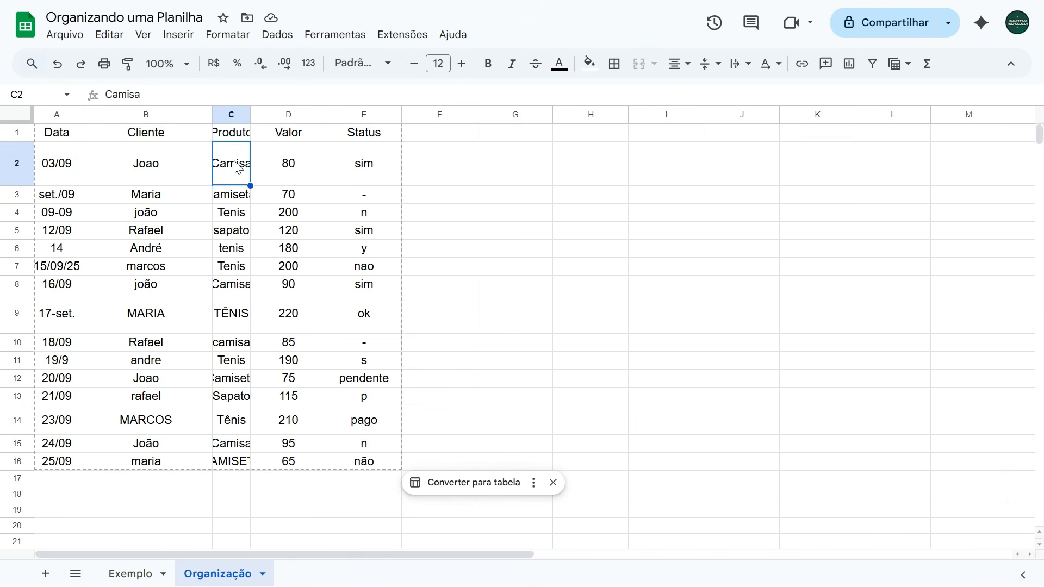
left_click(229, 199)
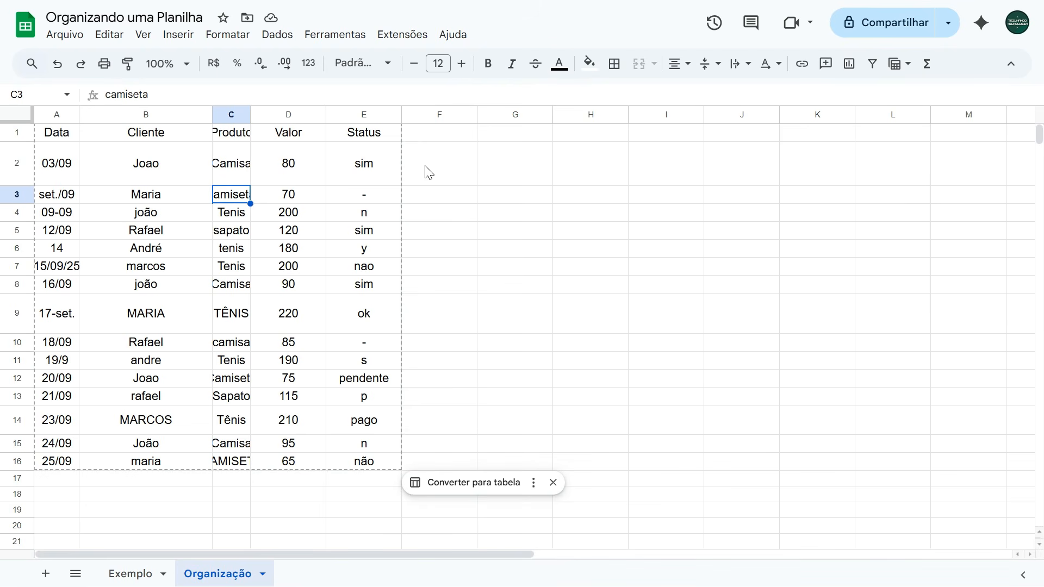
Resize columns A to E so their widths fit the data.
left_click(435, 139)
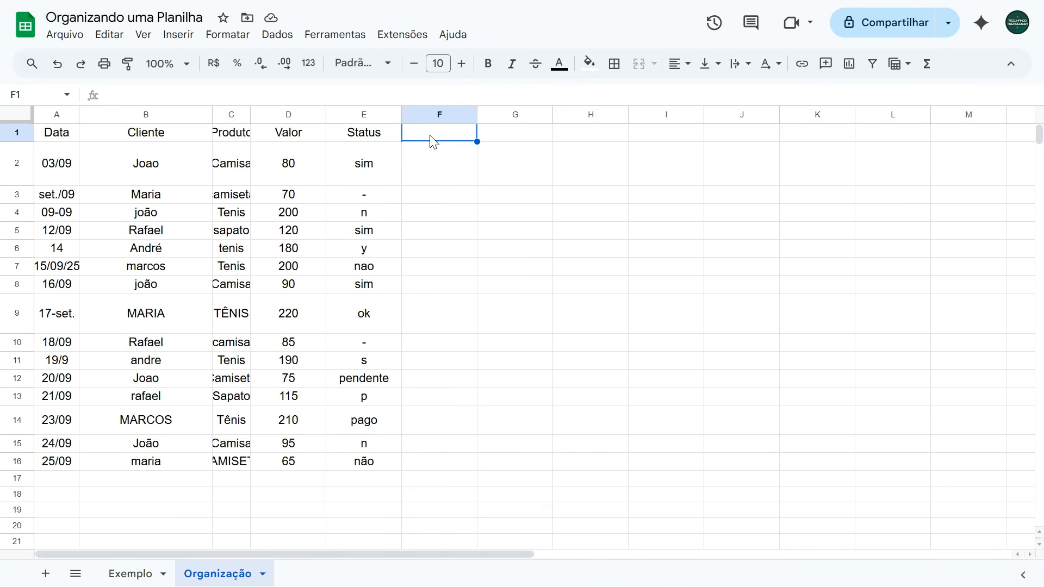
left_click(56, 115)
left_click_drag(53, 114, 344, 115)
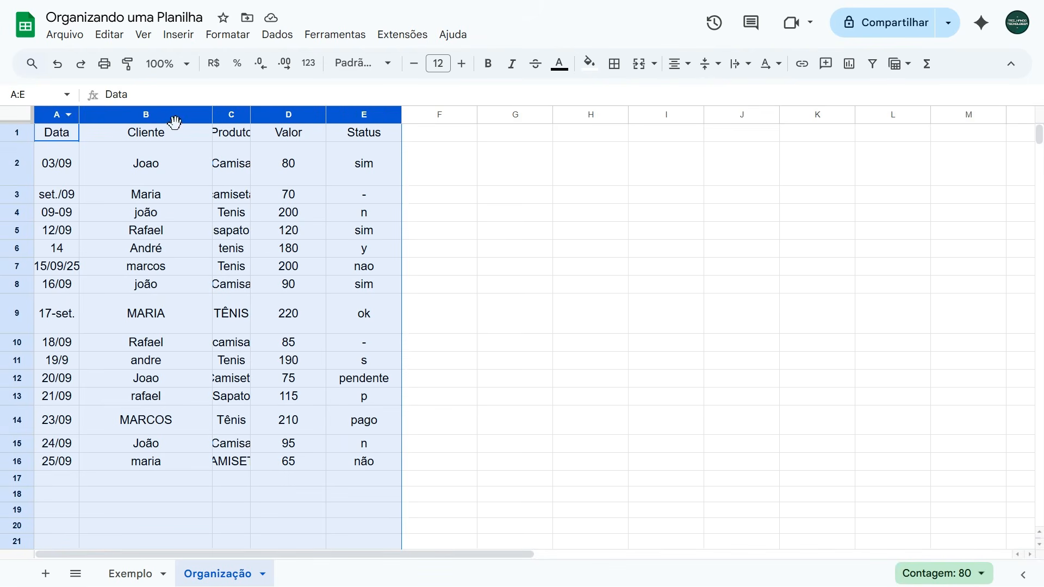
right_click(54, 114)
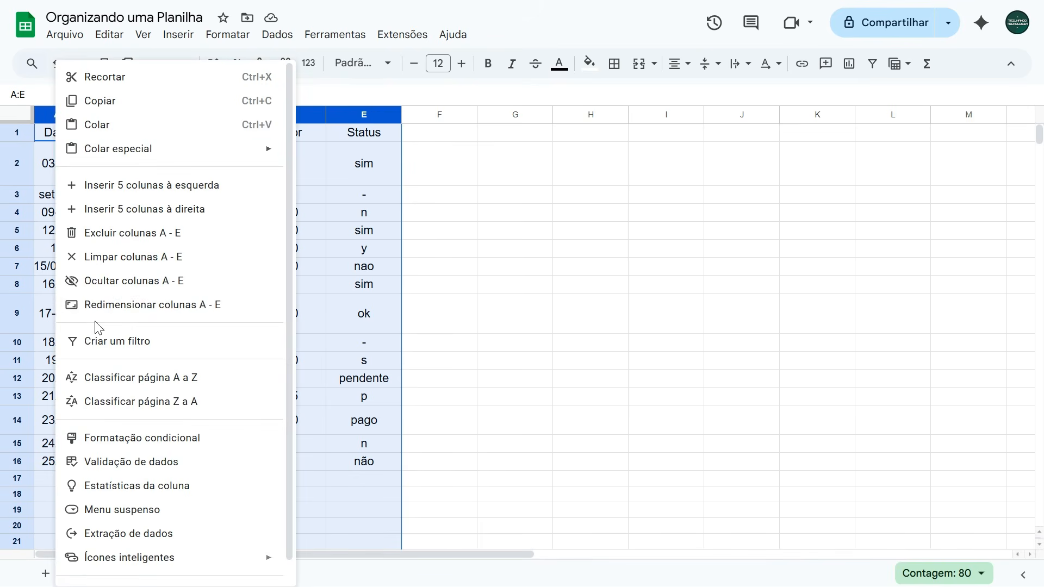
left_click(136, 305)
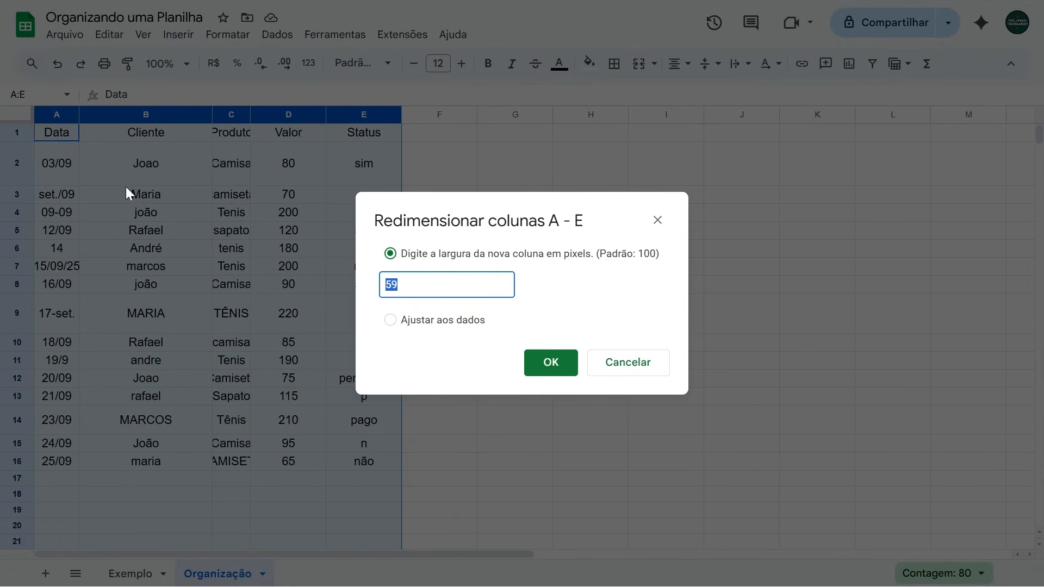
left_click(392, 322)
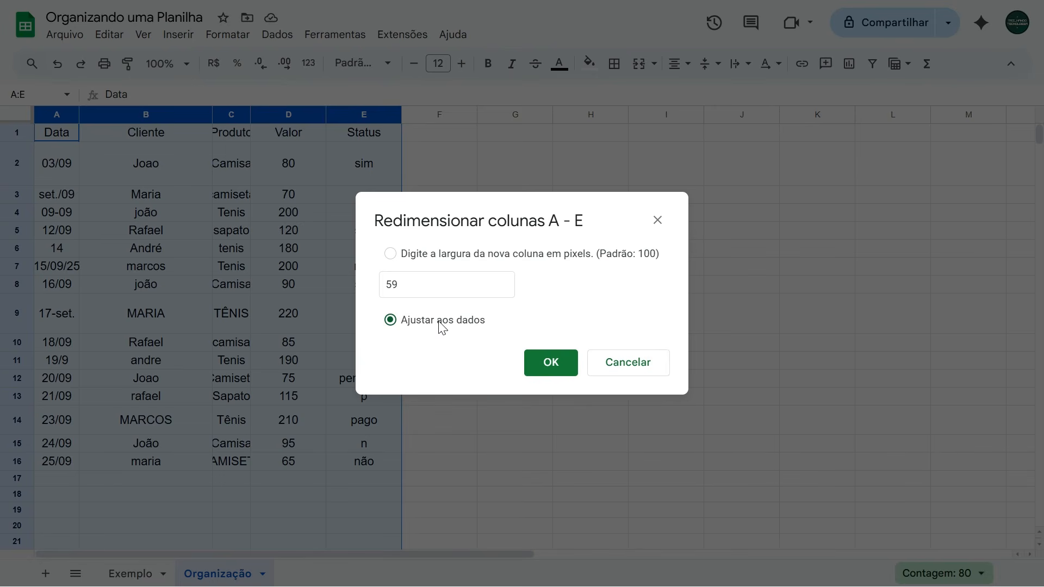
left_click(550, 363)
left_click(436, 213)
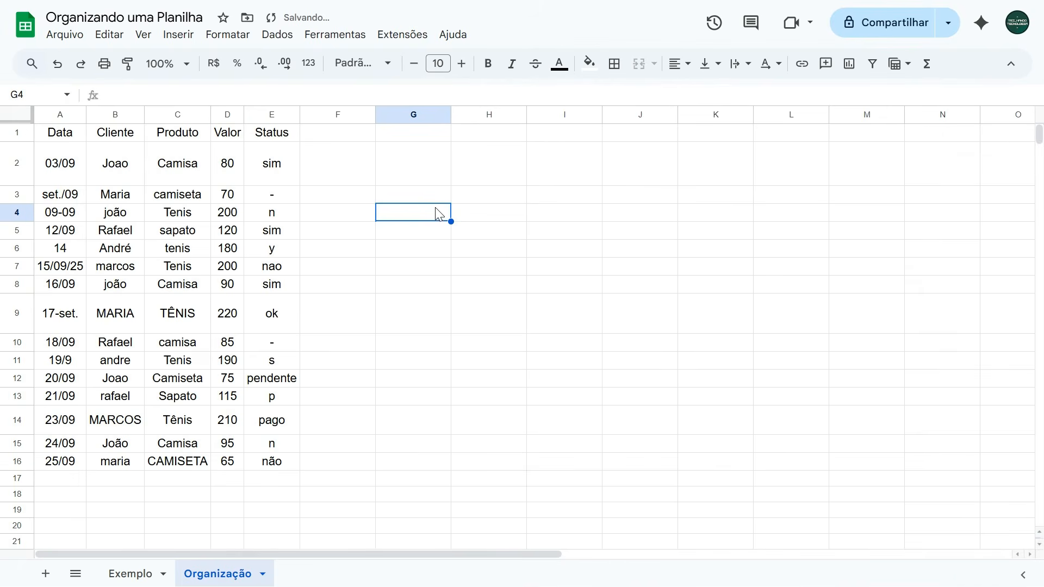
Resize rows 1 to 16 so their heights fit the data.
left_click(17, 133)
left_click_drag(18, 133, 18, 460)
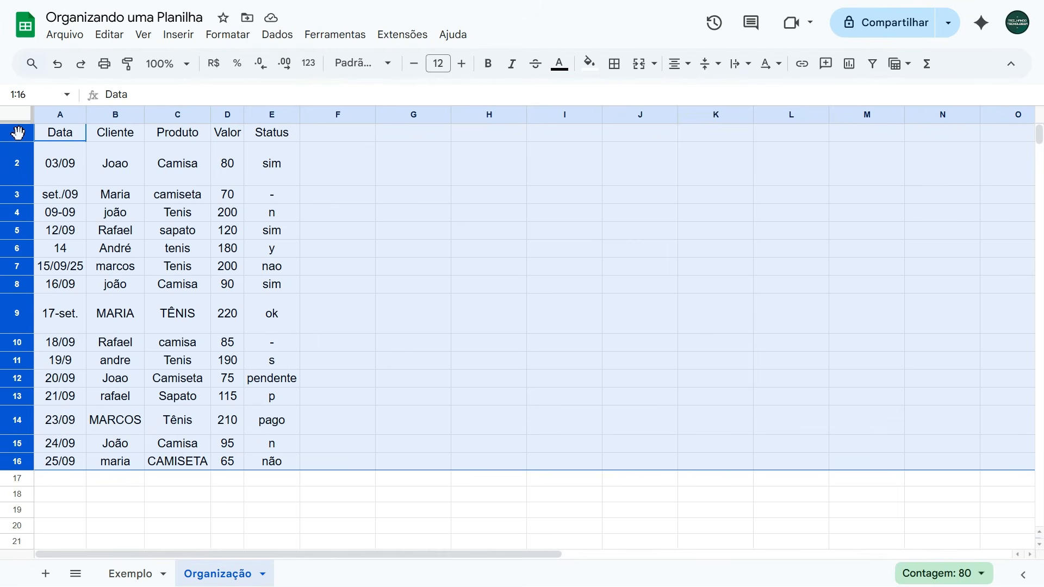
right_click(18, 133)
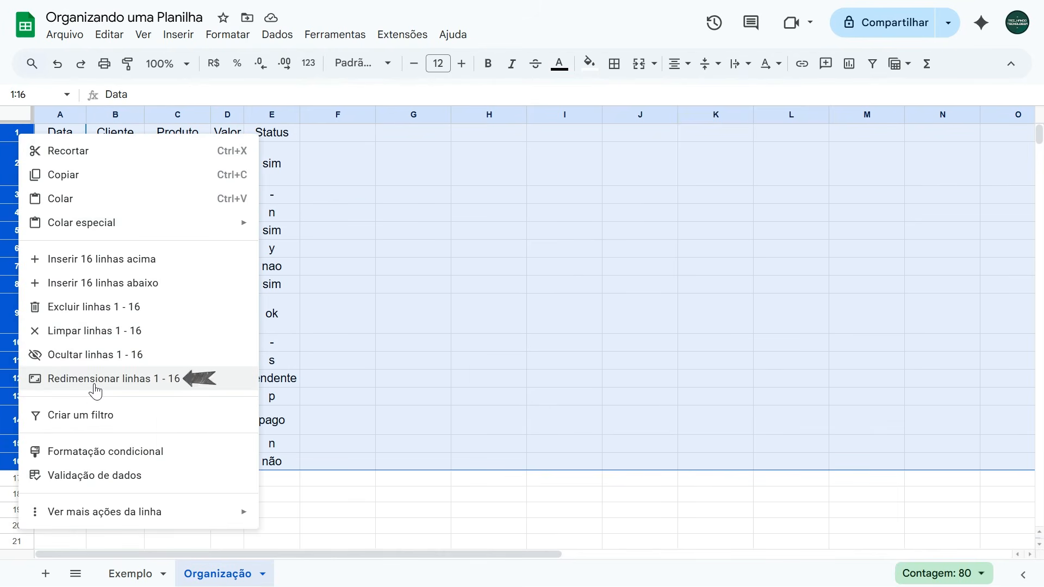
left_click(95, 389)
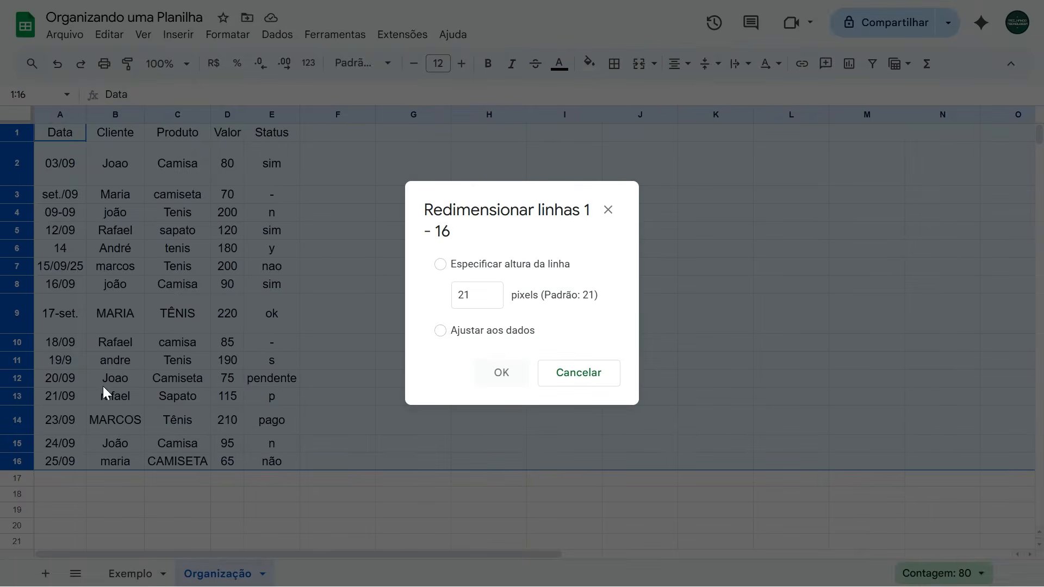
left_click(440, 331)
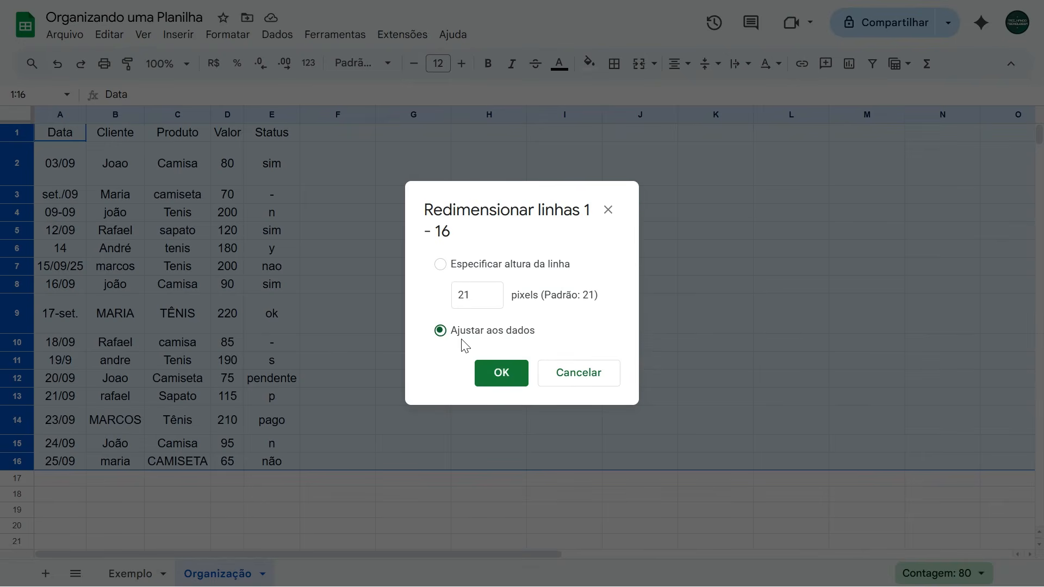
left_click(500, 373)
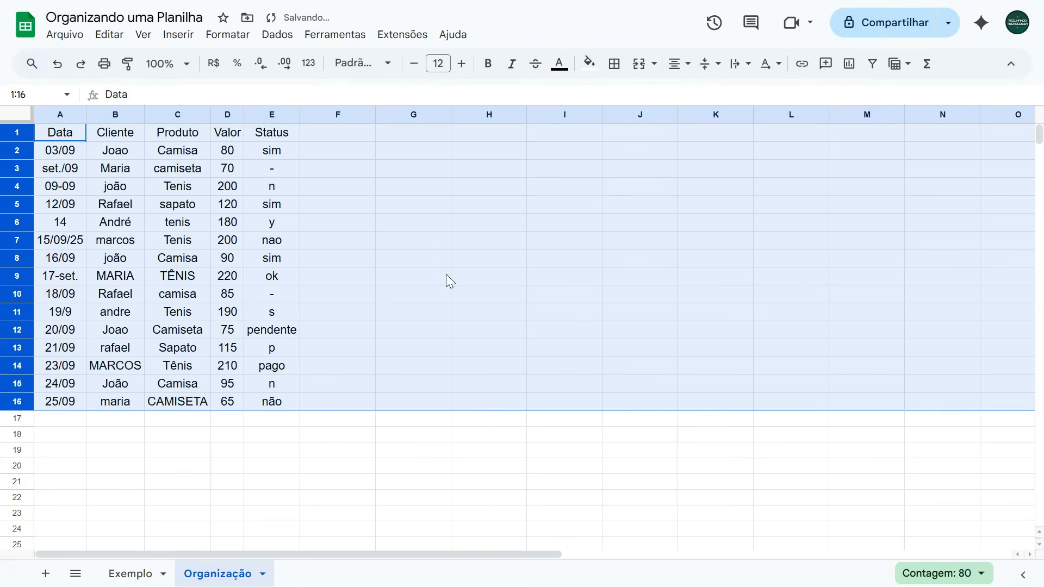
left_click(399, 140)
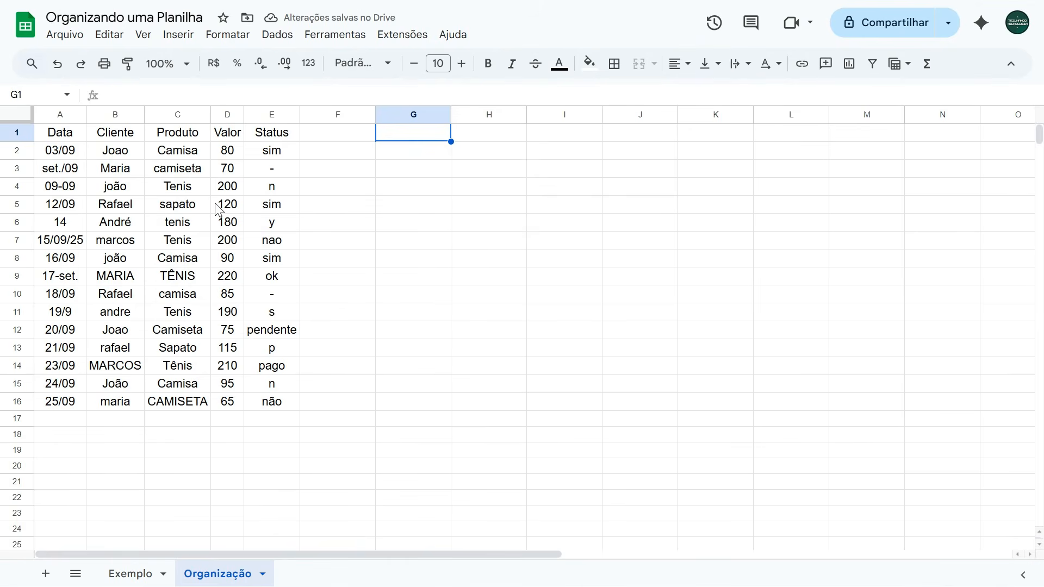
Examine the entries in the Data column from A2 to A7 for inconsistent date formats.
left_click(68, 154)
left_click(67, 170)
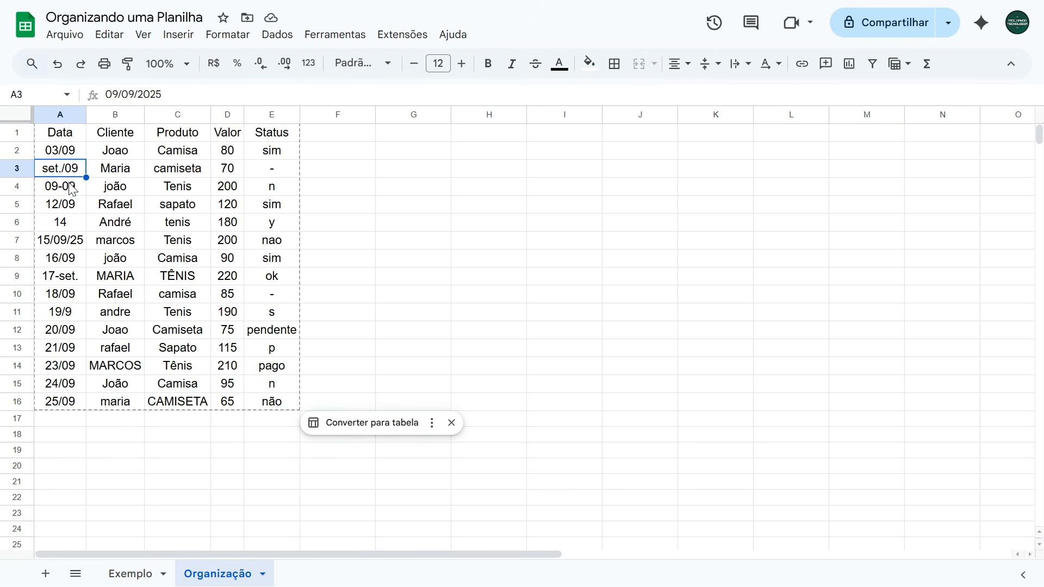
left_click(72, 187)
left_click(69, 206)
left_click(68, 223)
left_click(66, 241)
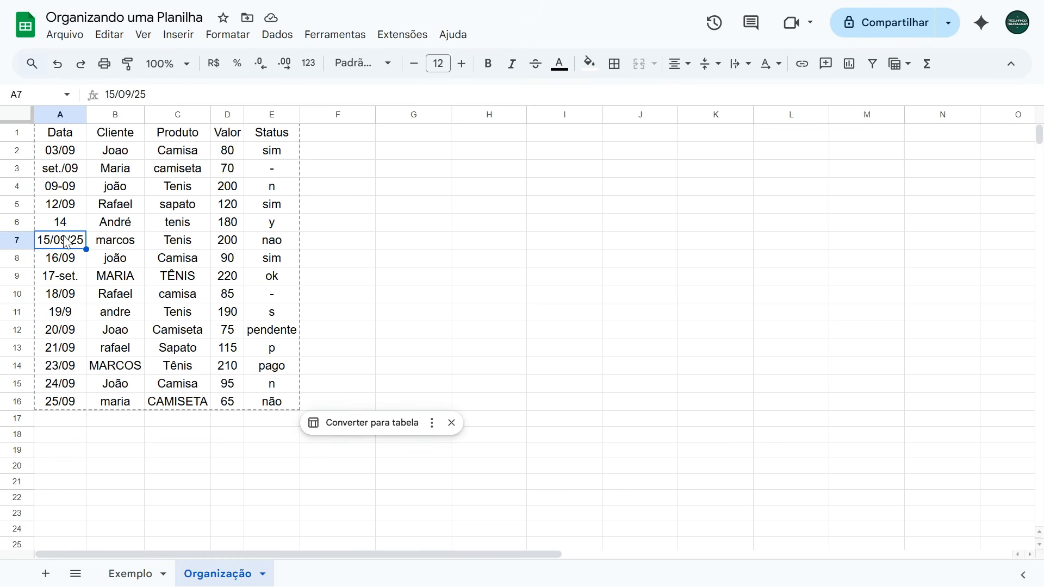
left_click(59, 153)
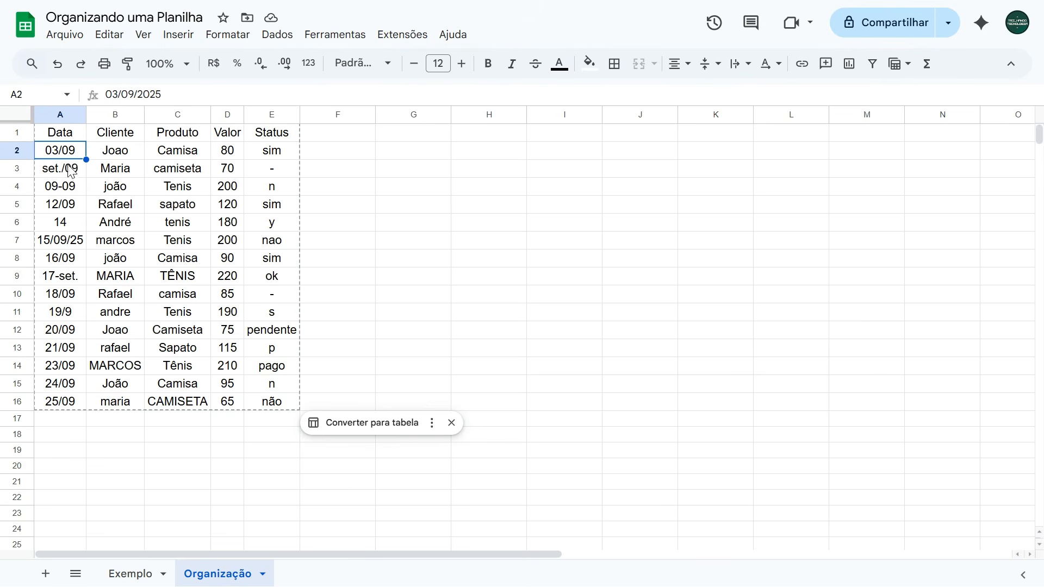
left_click(71, 172)
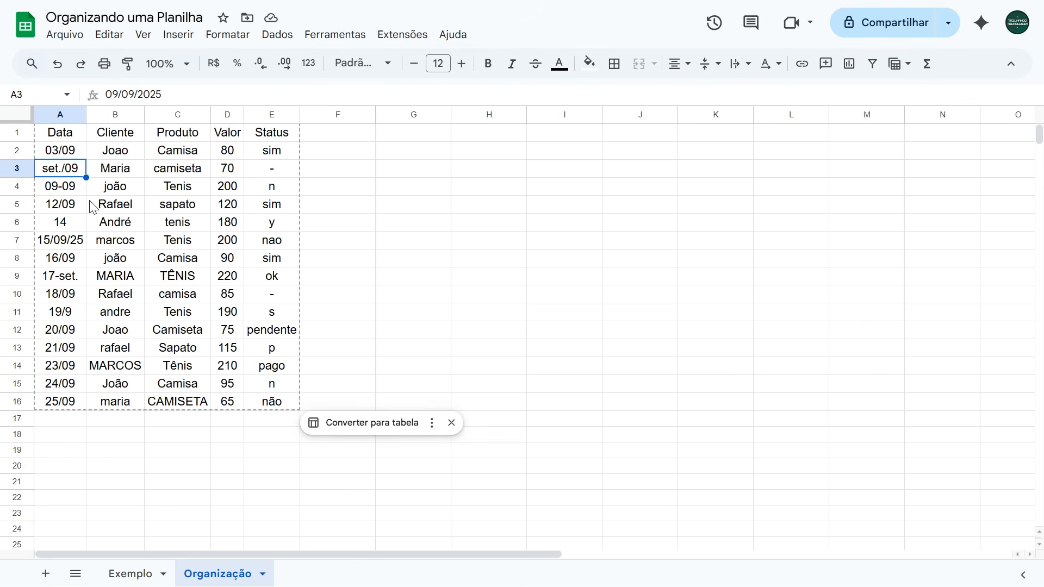
left_click(66, 190)
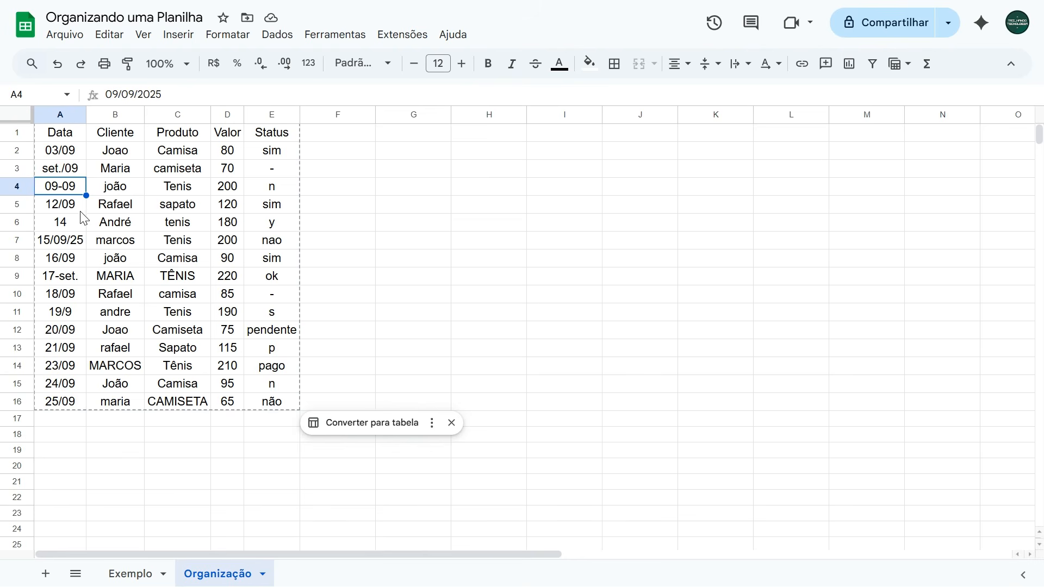
Move the dates in A2:A16 out of the table to column I, starting at I2.
left_click(61, 156)
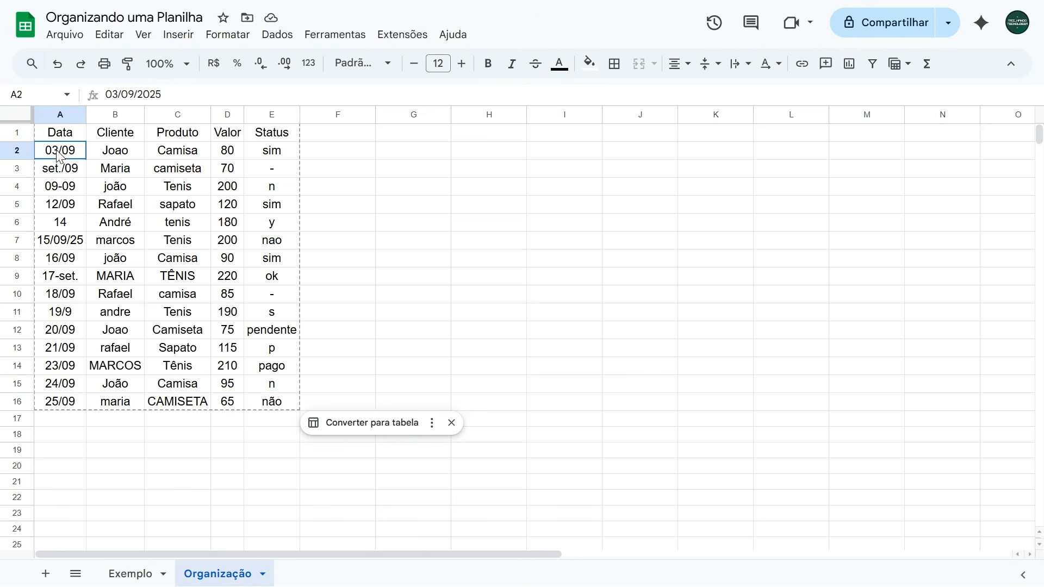
left_click_drag(58, 158, 57, 405)
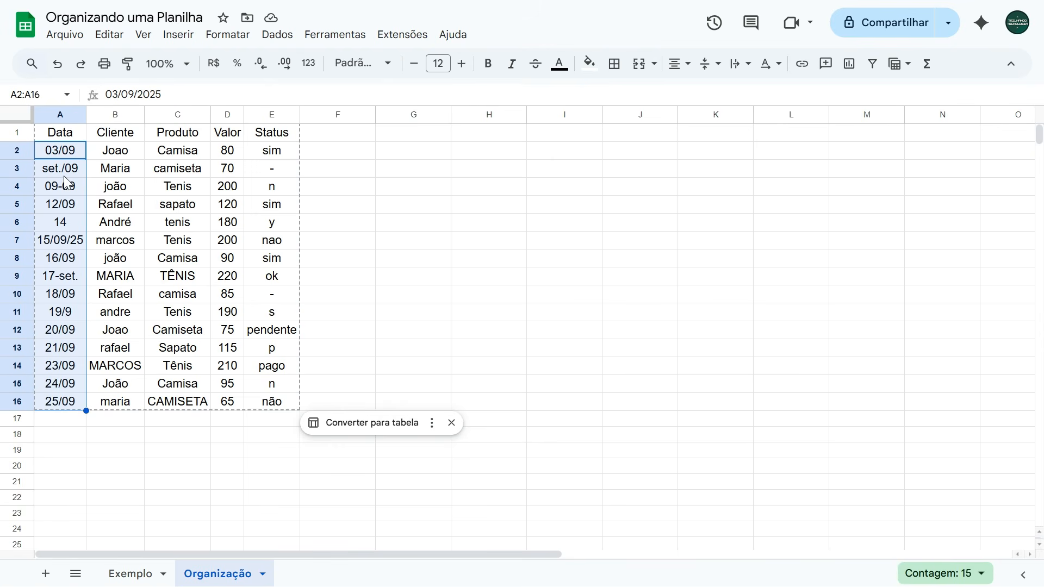
key("ctrl+x")
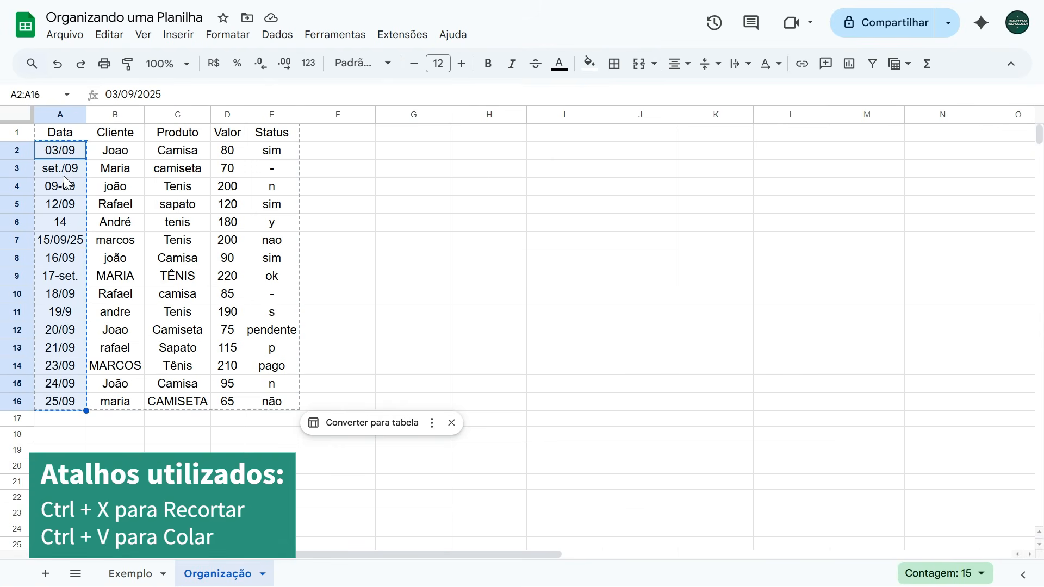
left_click(566, 156)
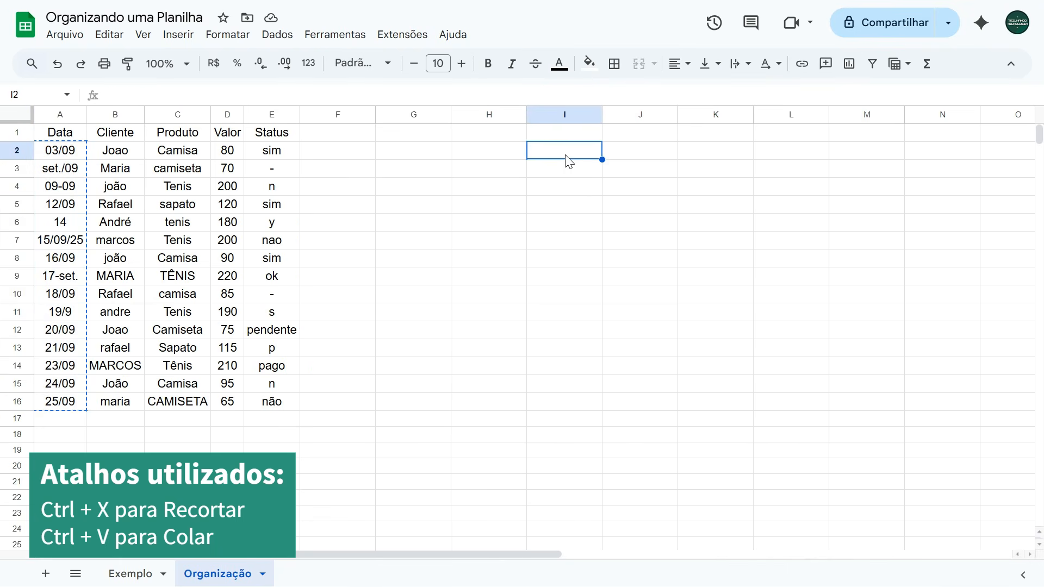
key("ctrl+v")
Check the relocated dates in column I from I2 down to I11 for how each one is written.
left_click(521, 150)
left_click(563, 151)
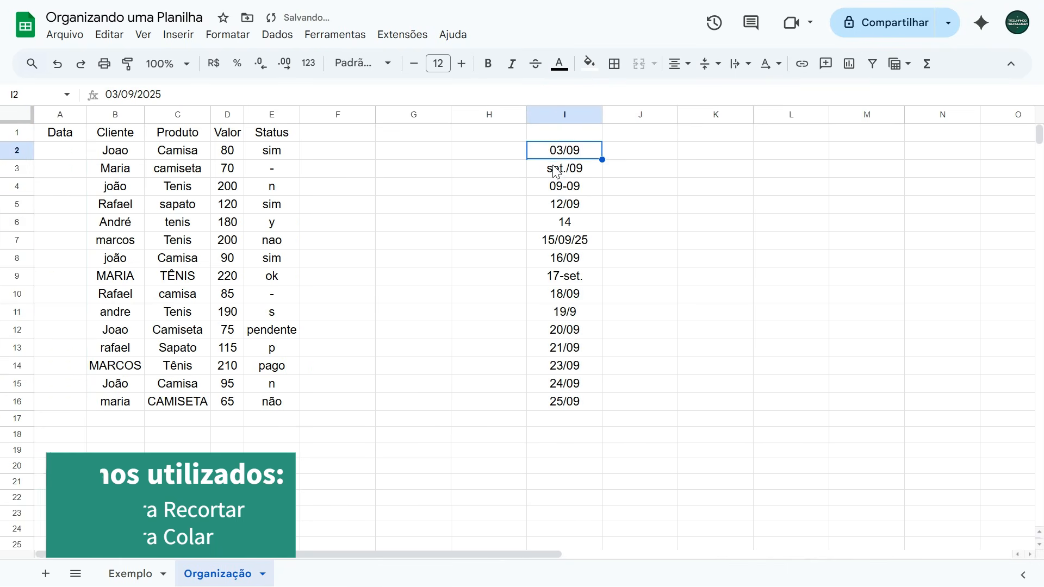
left_click(556, 186)
left_click(558, 210)
left_click(559, 223)
left_click(559, 241)
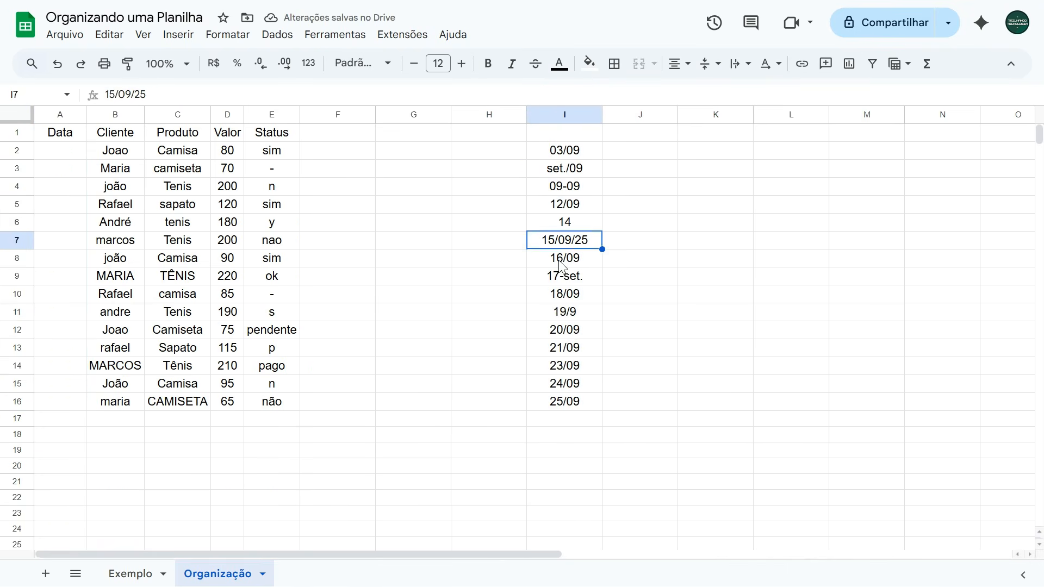
left_click(560, 258)
left_click(560, 277)
left_click(561, 297)
left_click(558, 313)
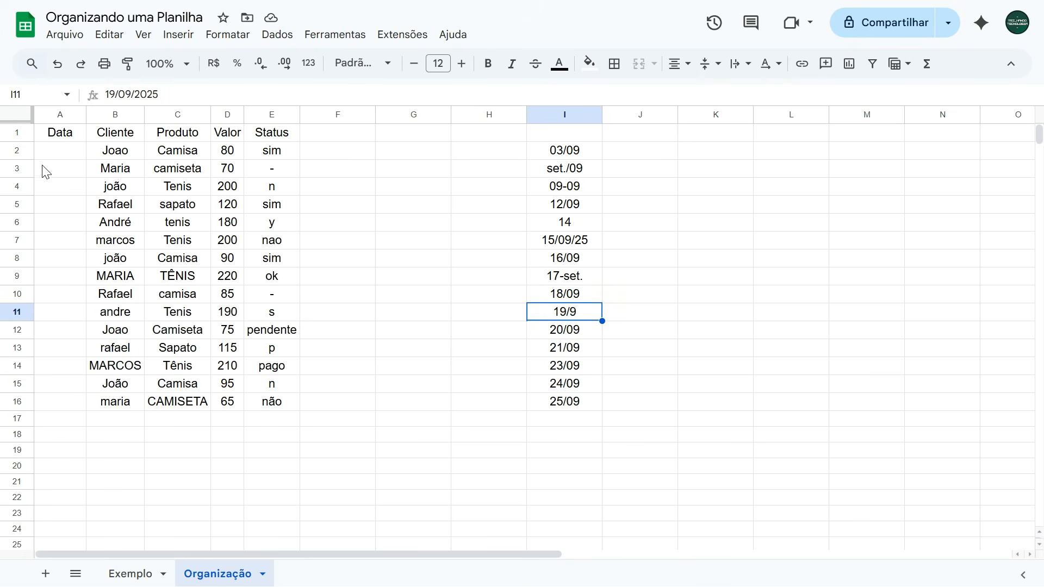
Add a data validation rule to A2:A16 with the criterion "É uma data válida", showing a warning for invalid data.
left_click_drag(54, 154, 62, 400)
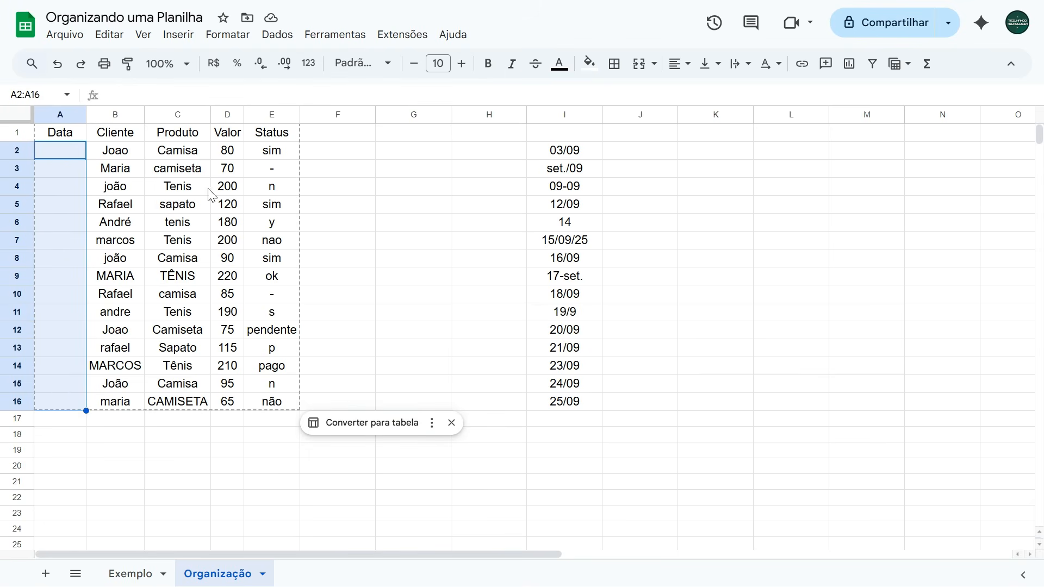
left_click(277, 34)
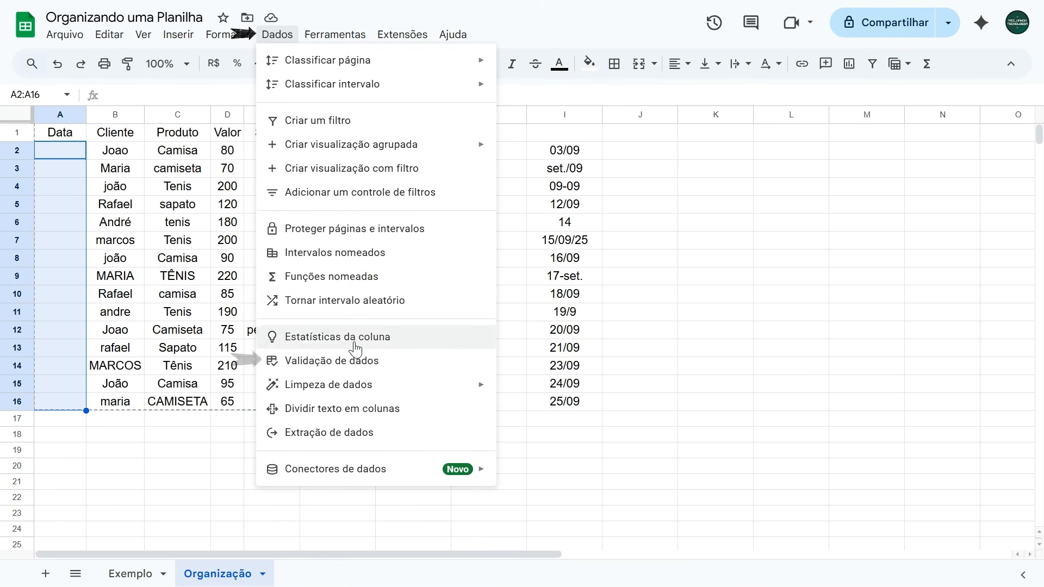
left_click(333, 362)
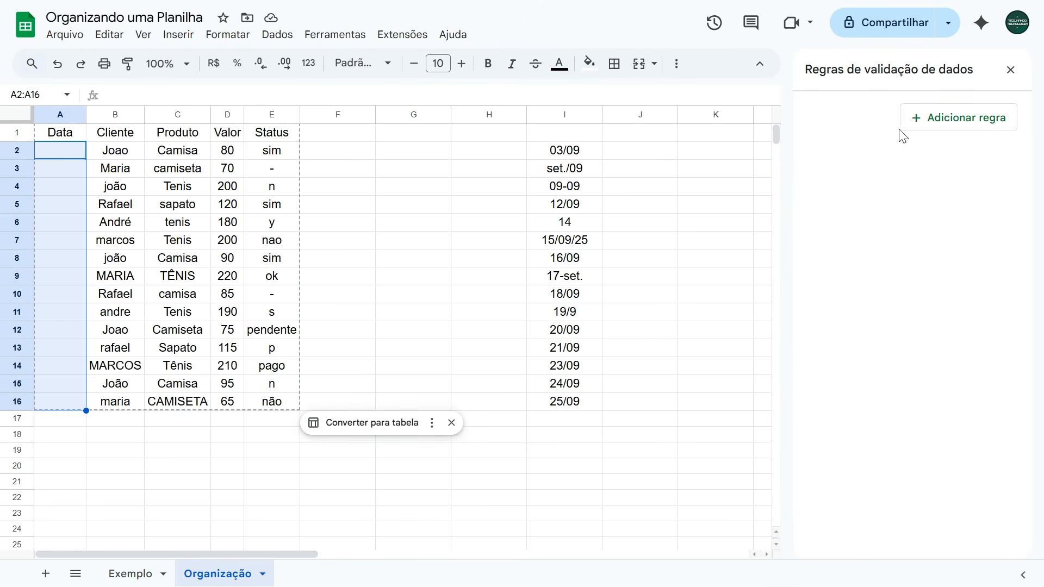
left_click(971, 128)
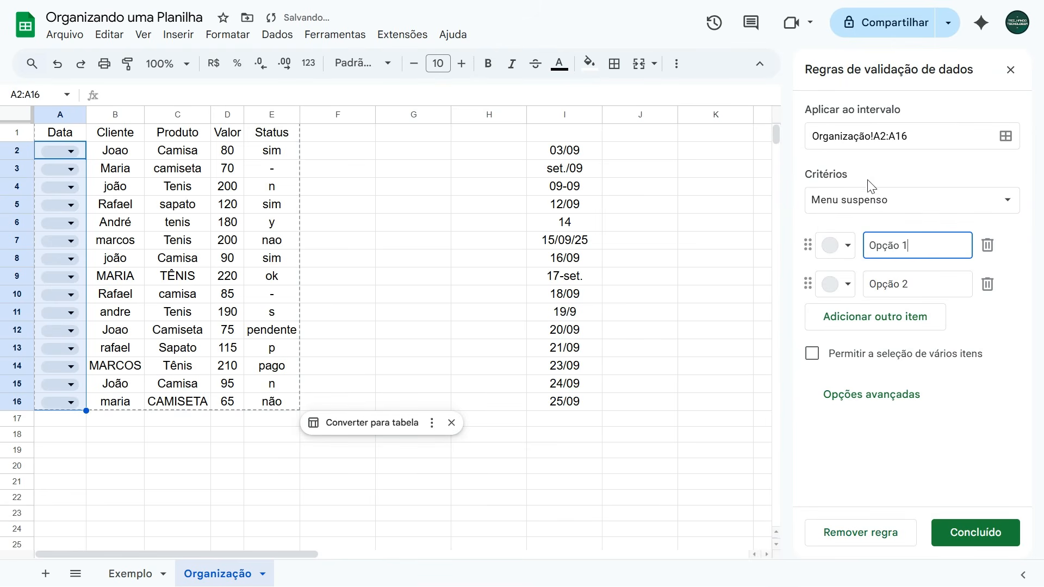
left_click(831, 206)
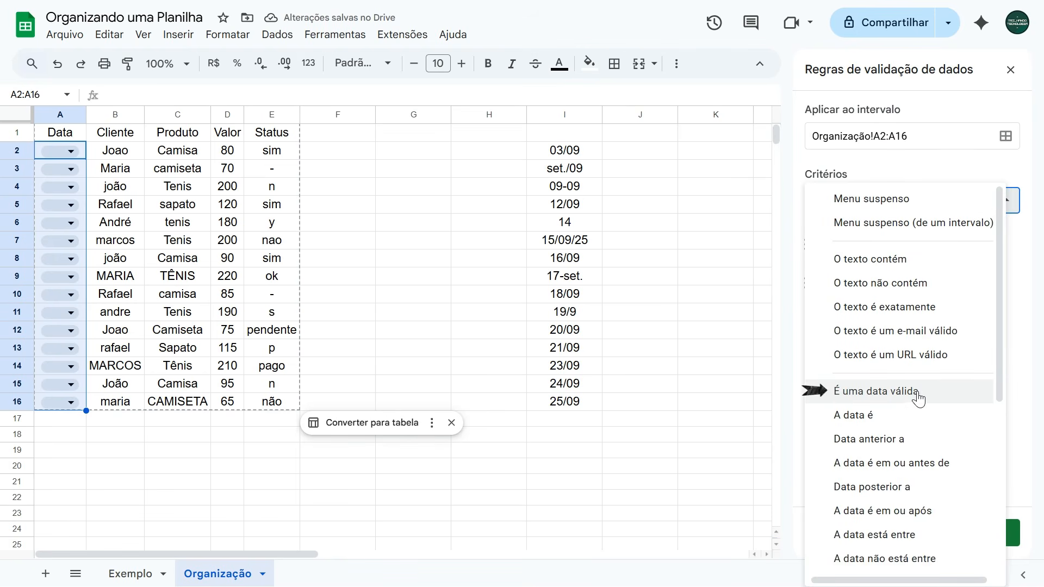
left_click(887, 395)
left_click(957, 527)
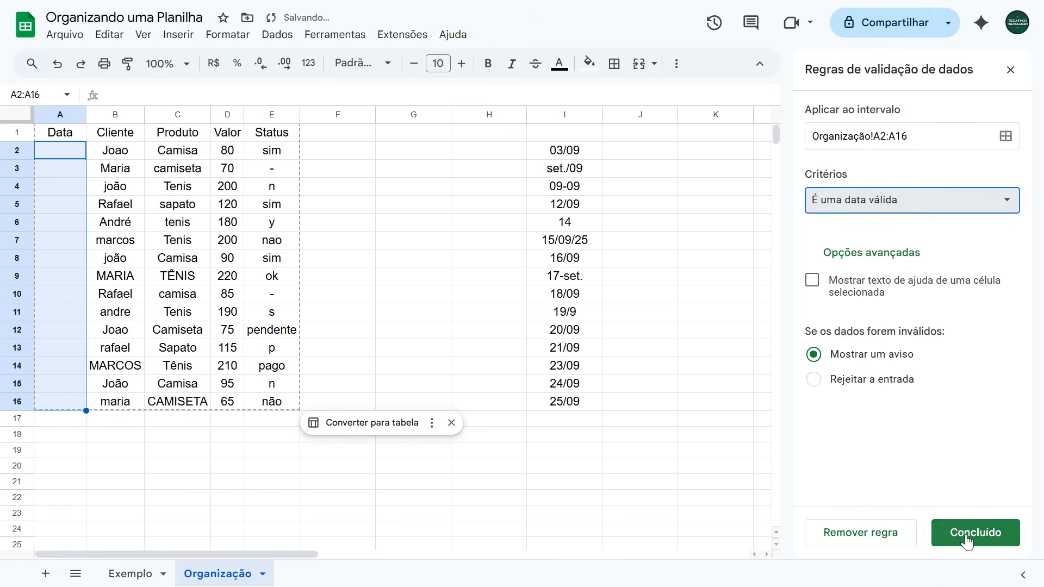
left_click(365, 153)
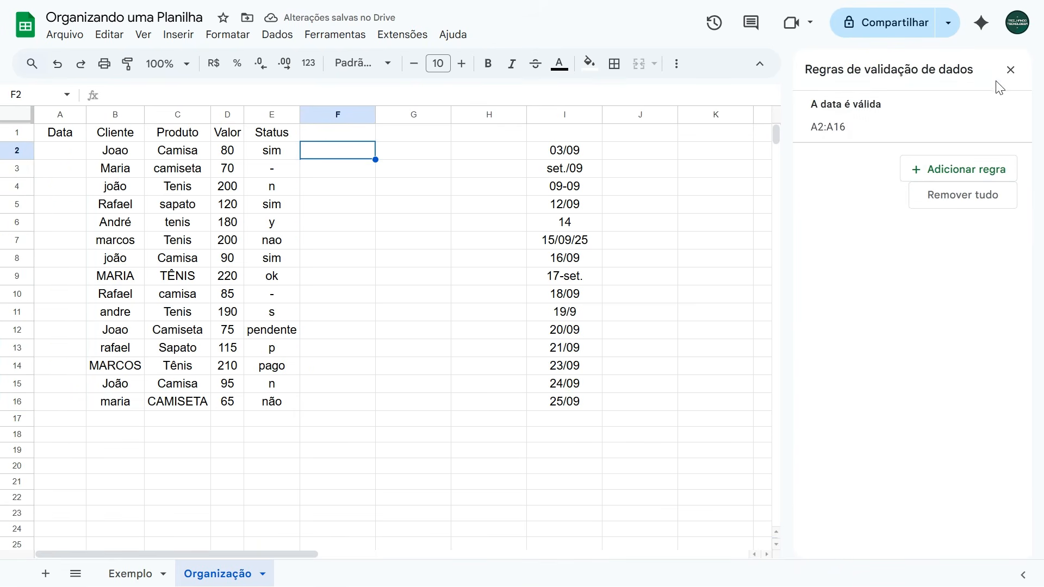
left_click(1011, 70)
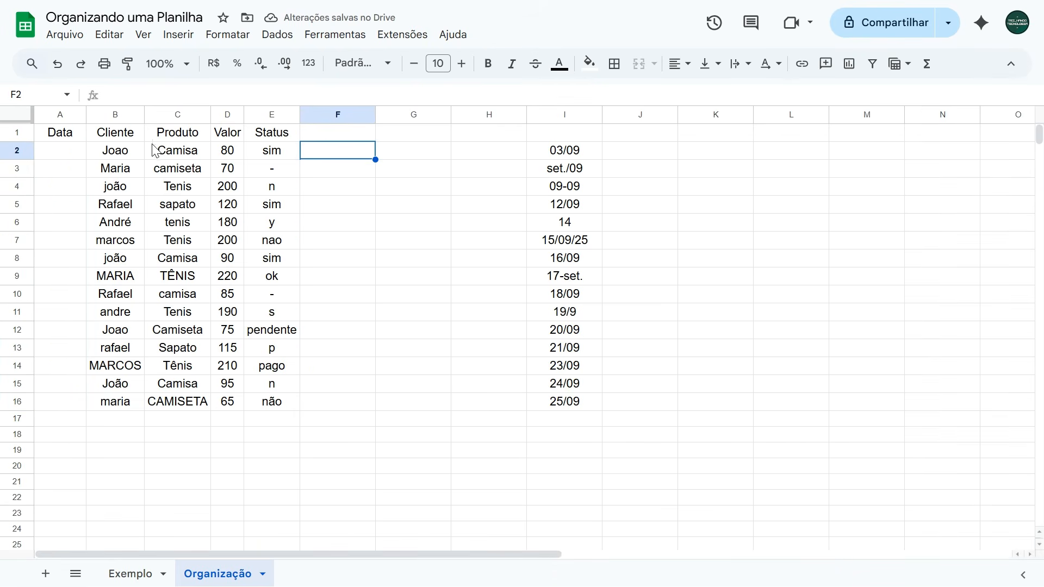
Enter the date 03/09/2025 in A2 by choosing it from the cell's September 2025 calendar.
left_click(61, 157)
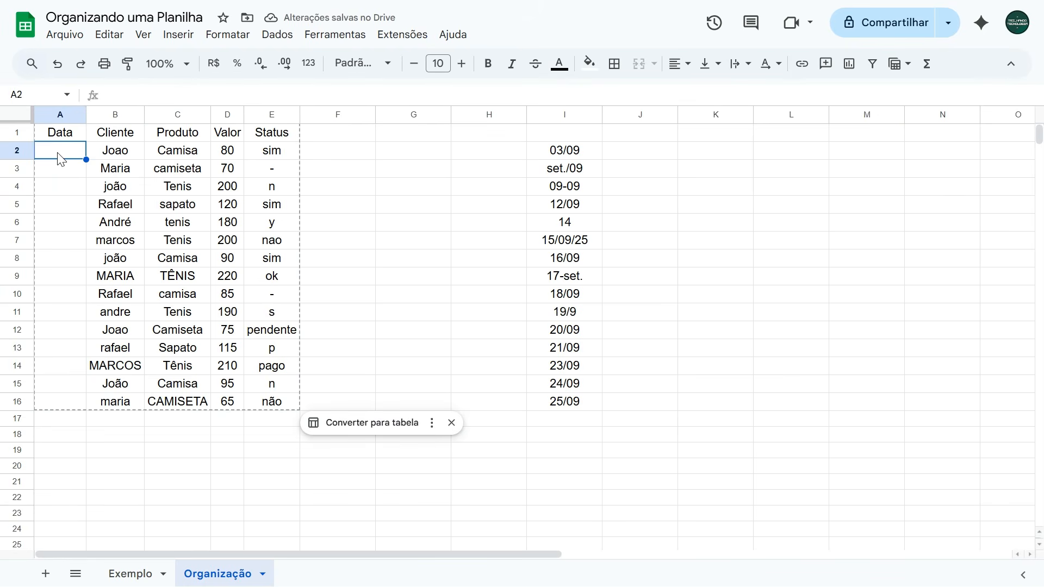
double_click(58, 153)
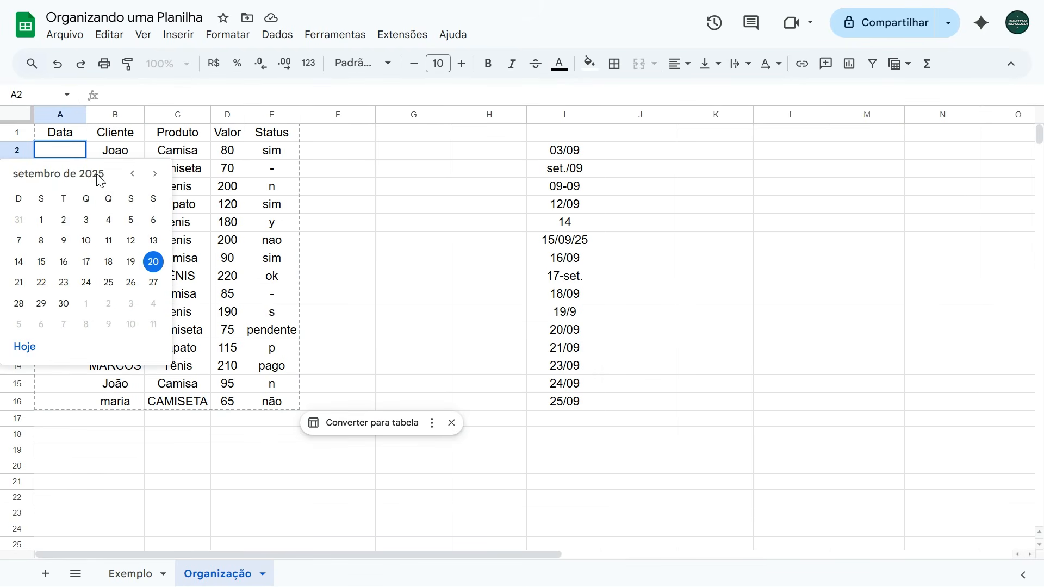
left_click(135, 179)
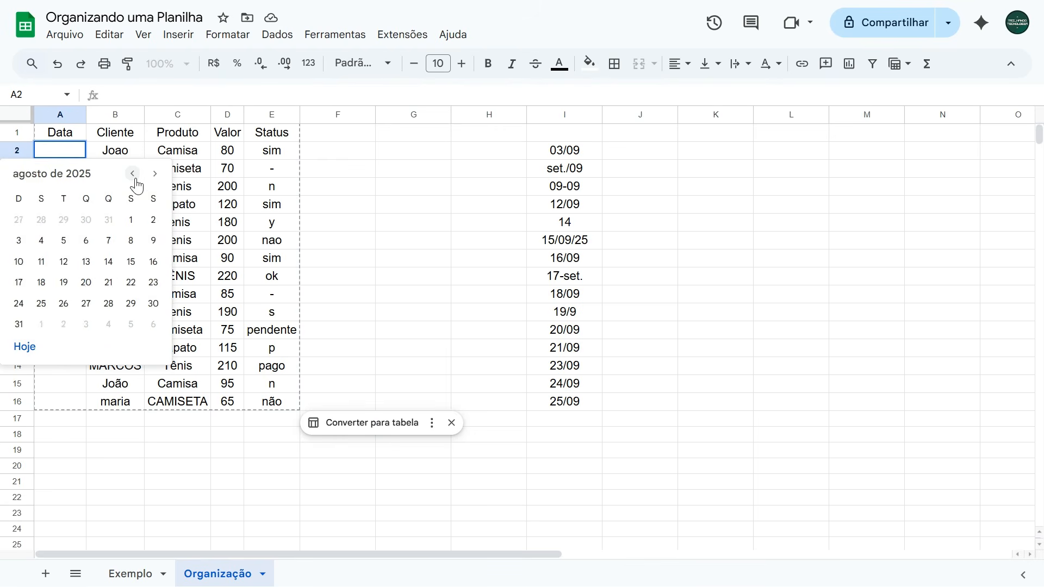
left_click(134, 180)
left_click(155, 174)
left_click(155, 174)
left_click(155, 175)
left_click(133, 174)
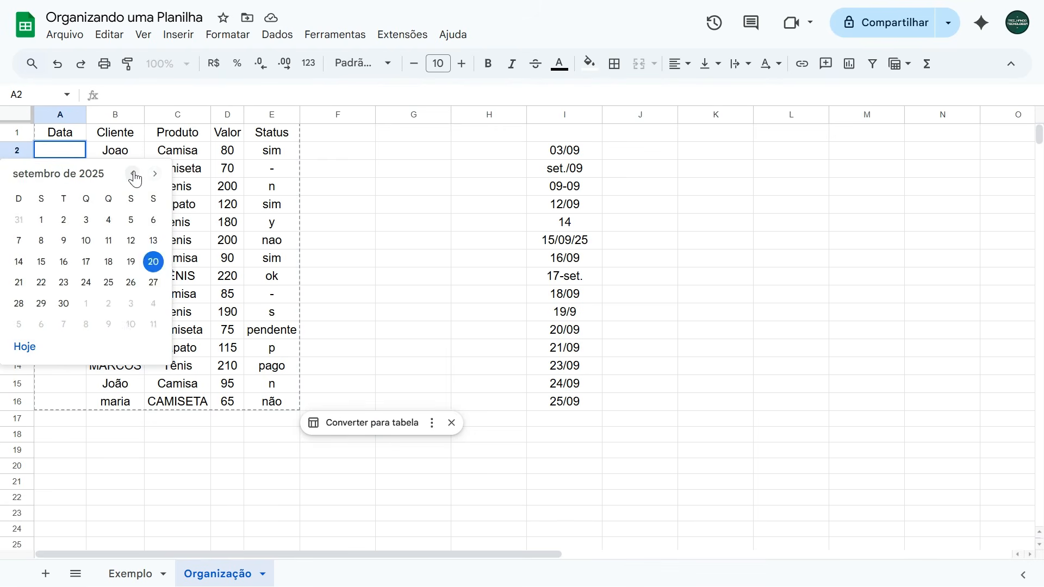
left_click(133, 174)
left_click(155, 174)
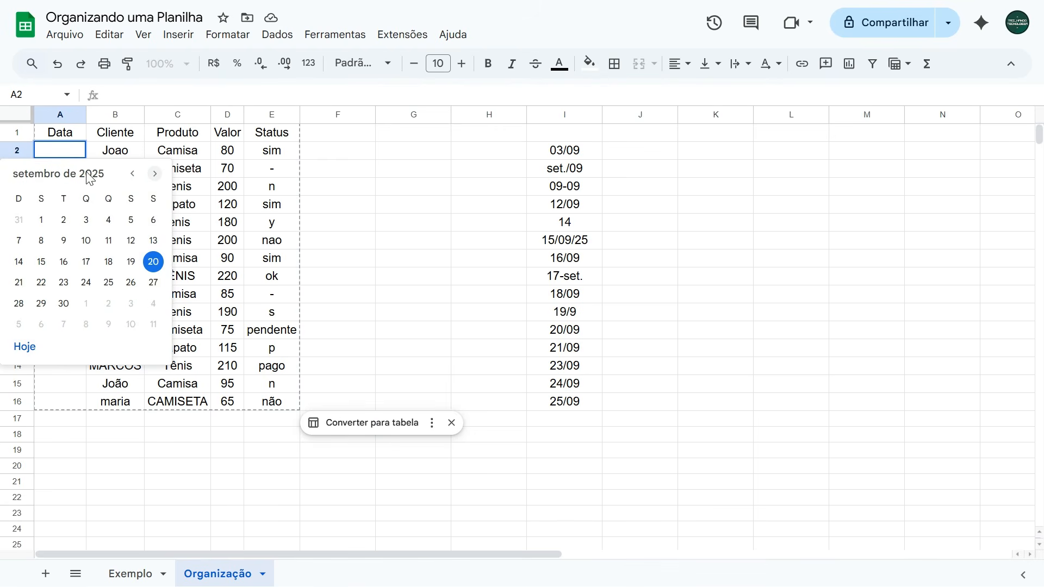
left_click(133, 174)
left_click(155, 174)
left_click(133, 174)
left_click(155, 174)
left_click(86, 219)
Fill A3:A16 with September 2025 dates from the calendar: days 9, 9, 12, 14 through 21, 23, 24 and 25.
double_click(58, 168)
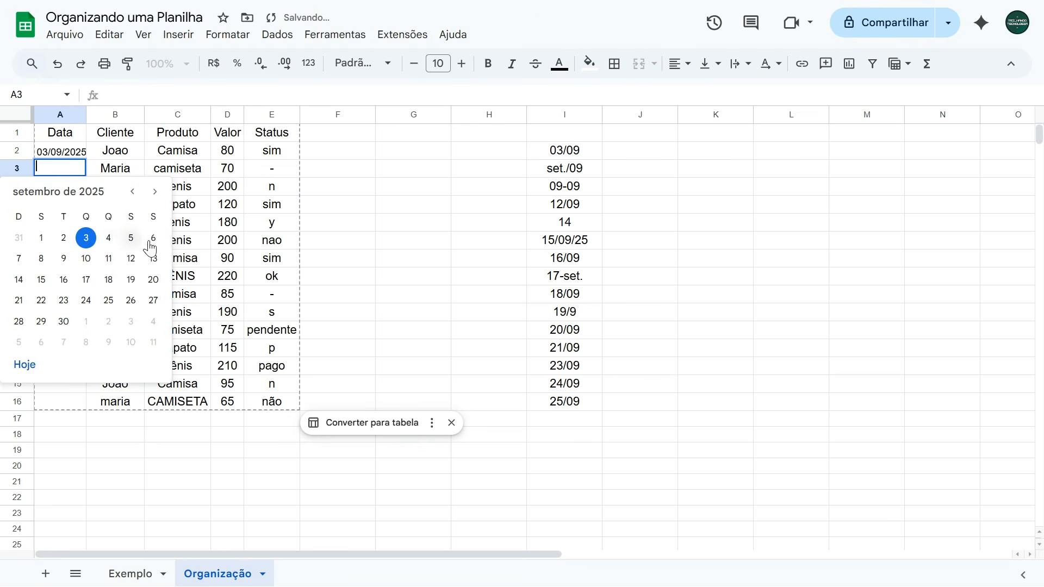
left_click(64, 258)
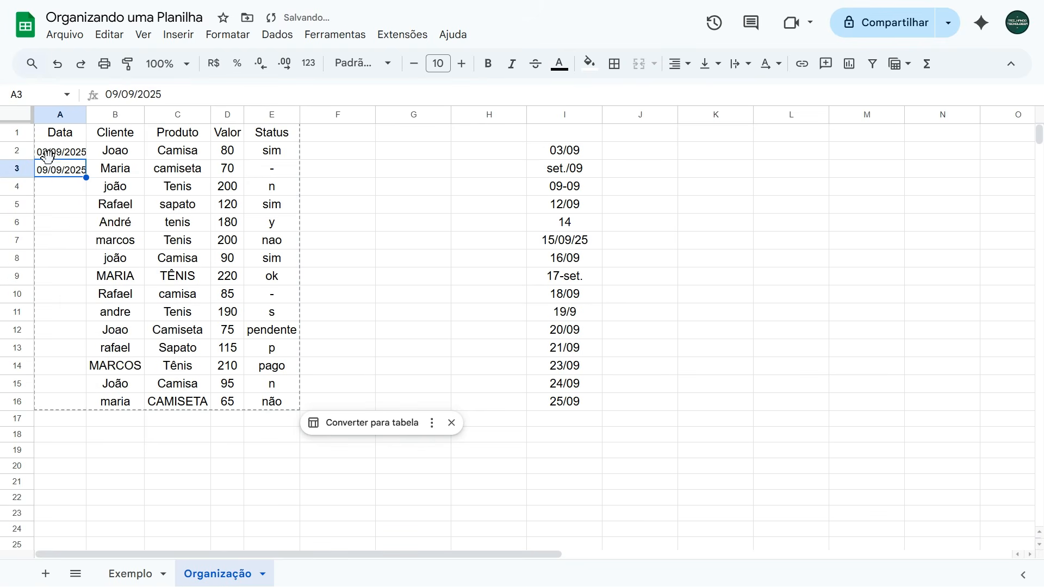
left_click(40, 156)
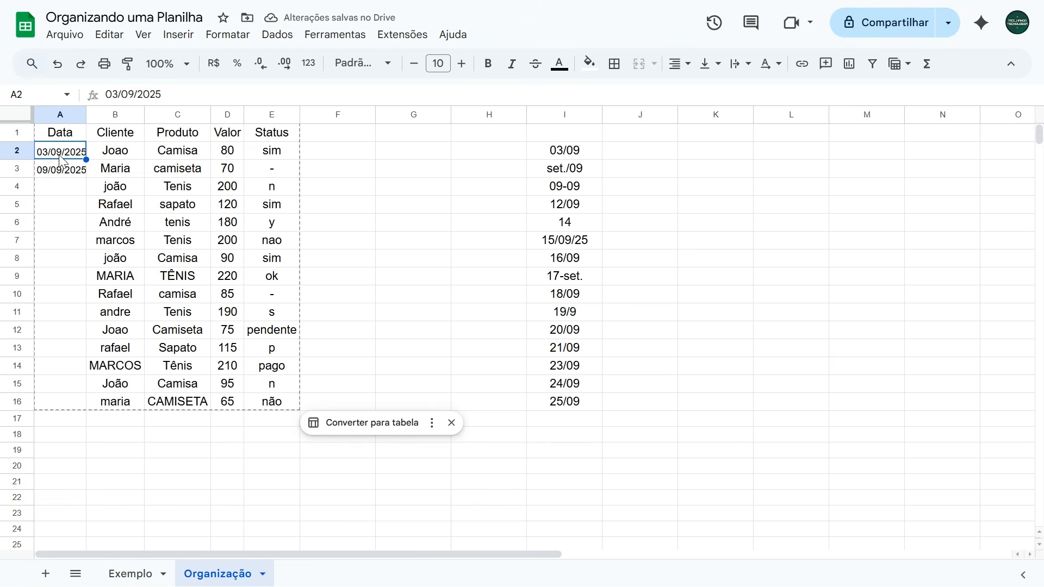
left_click(63, 174)
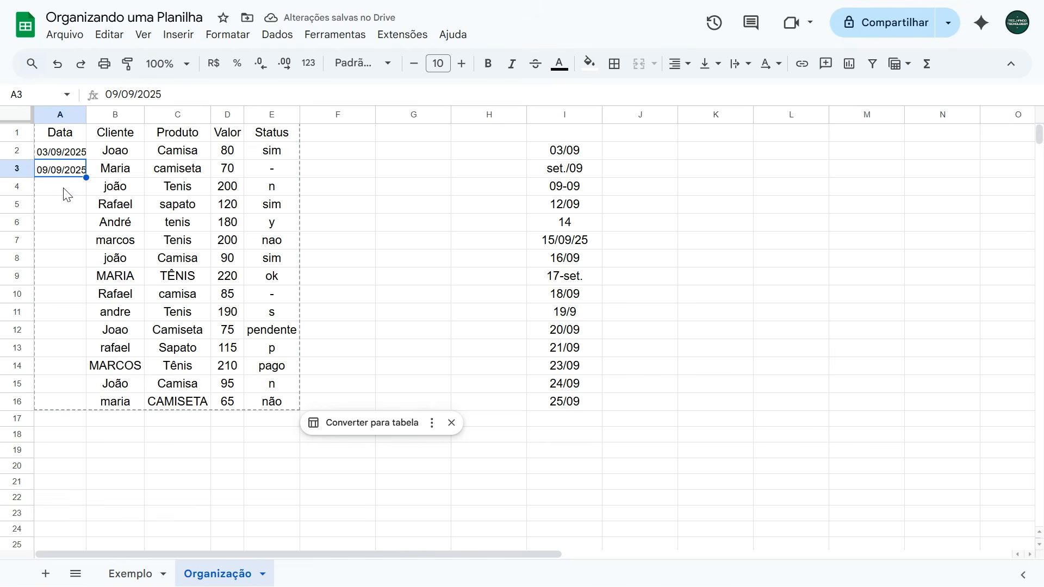
double_click(65, 190)
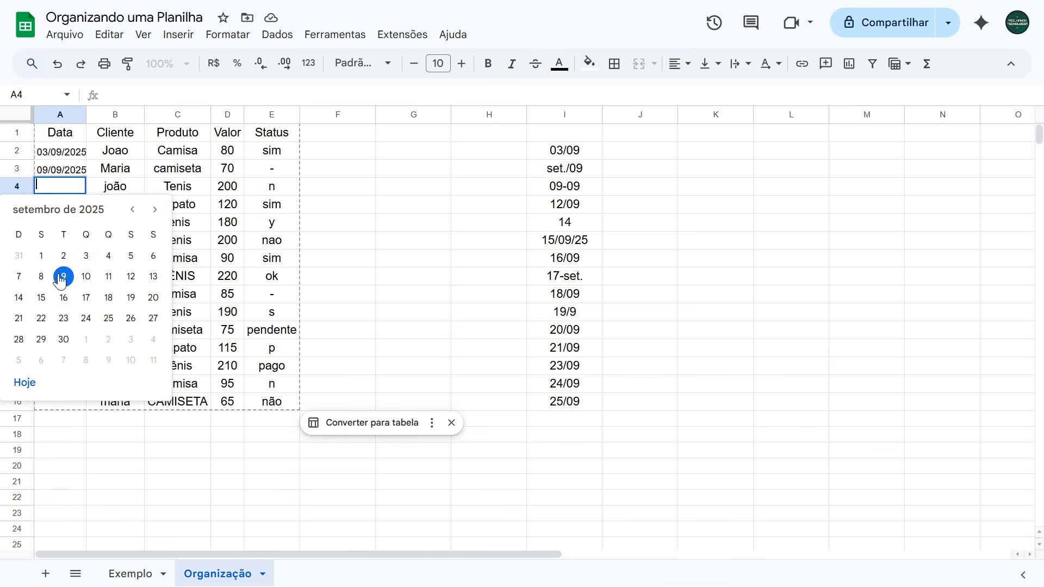
left_click(63, 278)
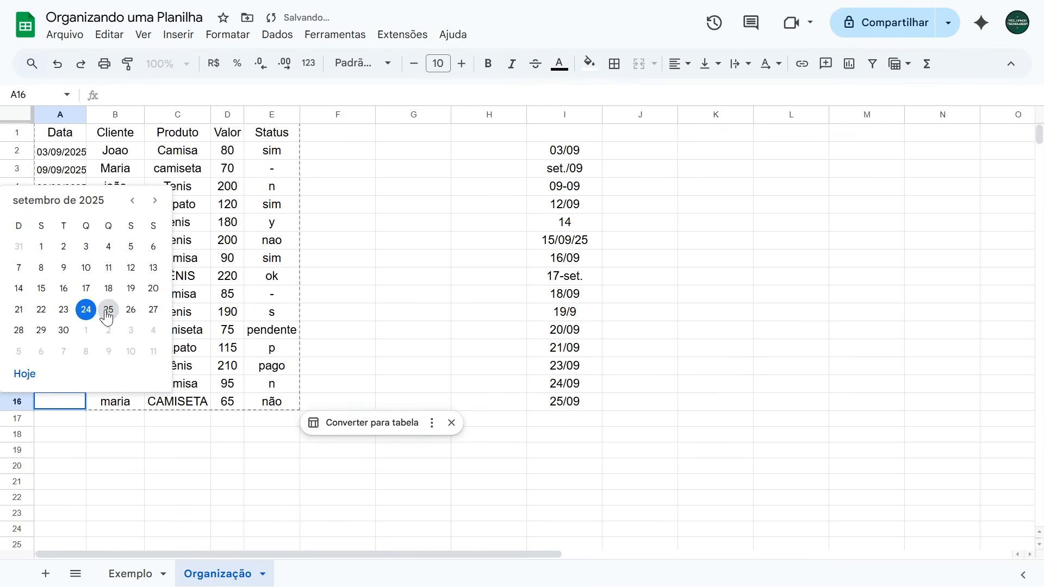
left_click(109, 311)
left_click(368, 282)
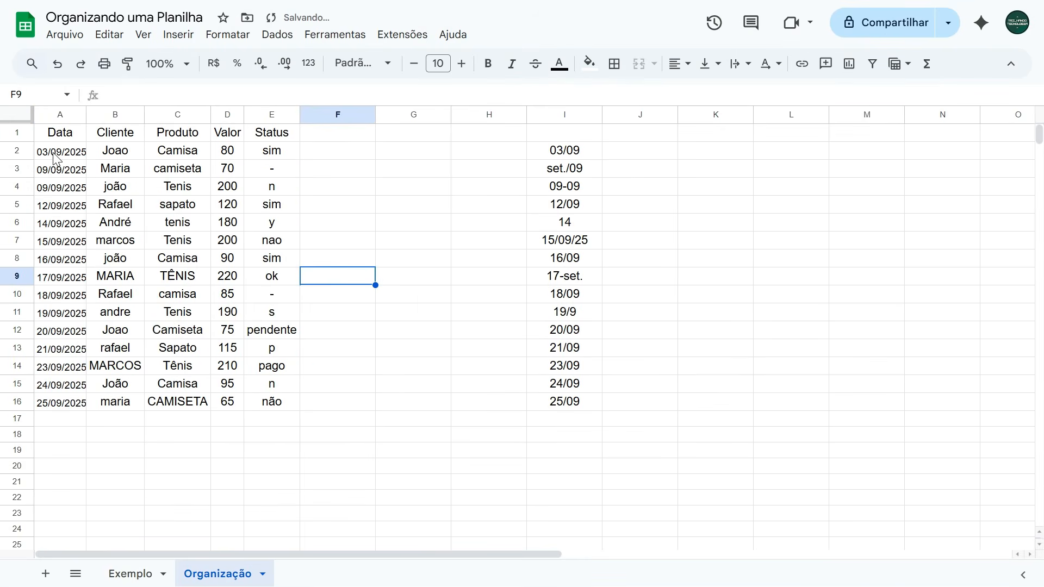
Set the font size of the dates in A2:A16 to 12.
left_click_drag(53, 155, 57, 405)
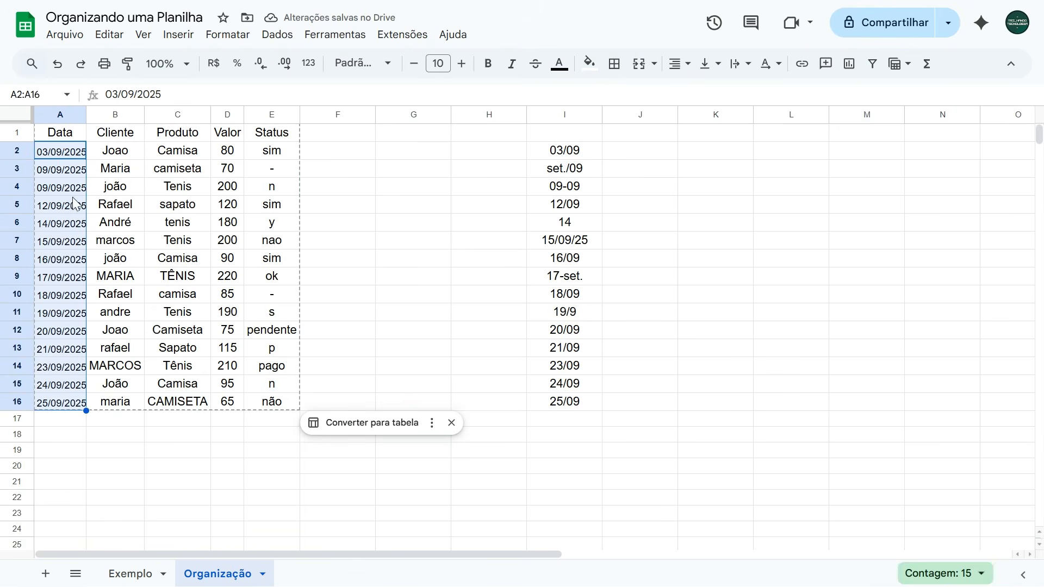
left_click(467, 71)
left_click(467, 71)
Check the cut-off dates in the Data column and fit column A's width to its contents.
left_click(58, 159)
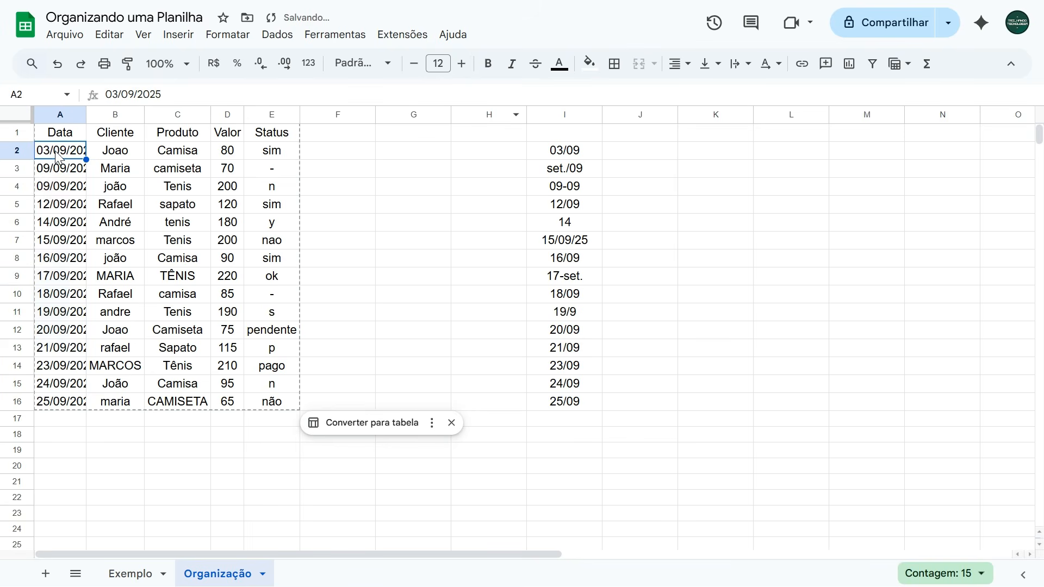
left_click(59, 173)
left_click(59, 188)
left_click(58, 203)
left_click(59, 169)
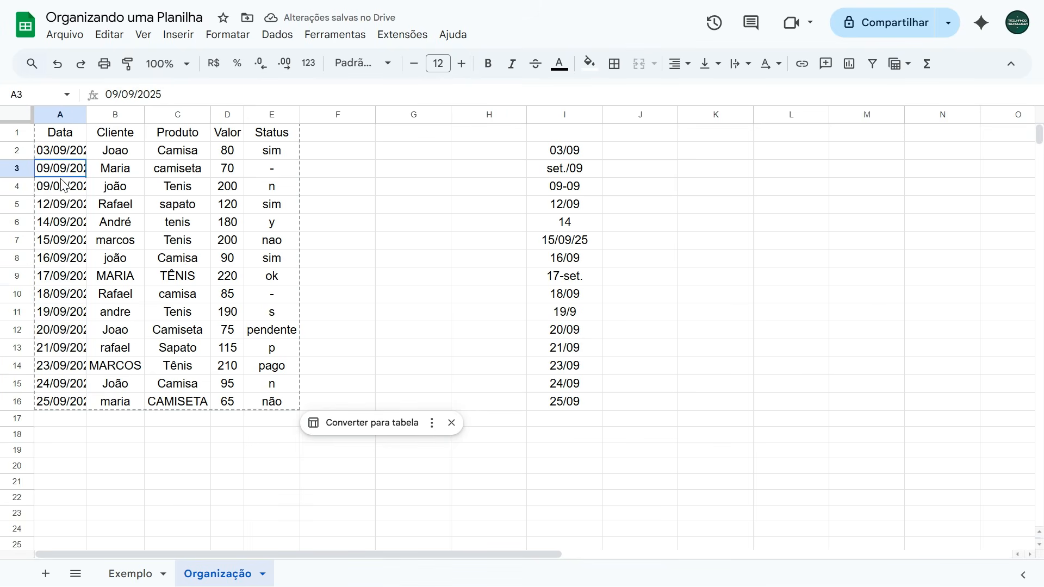
left_click(59, 151)
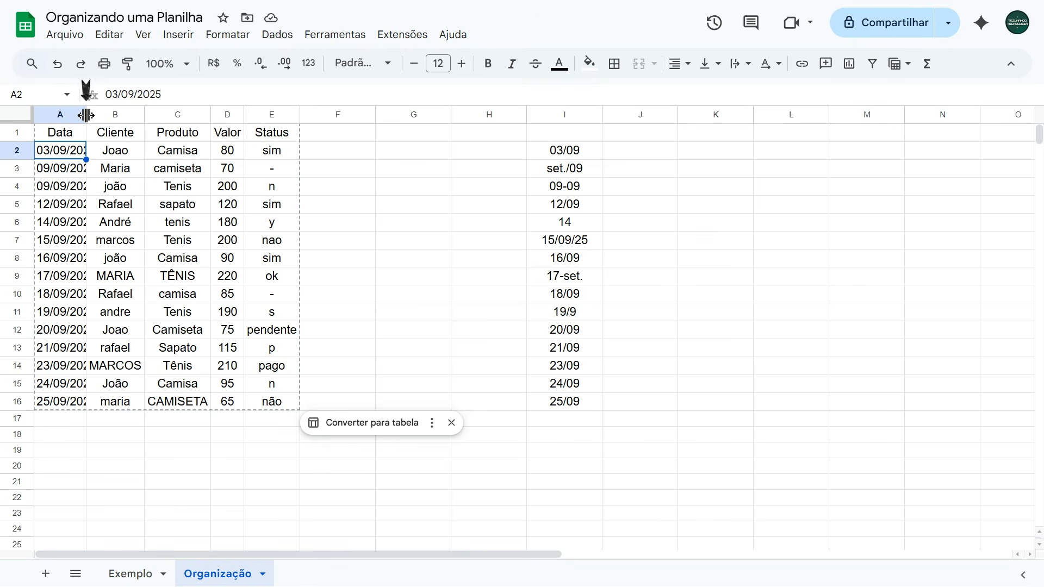
double_click(86, 115)
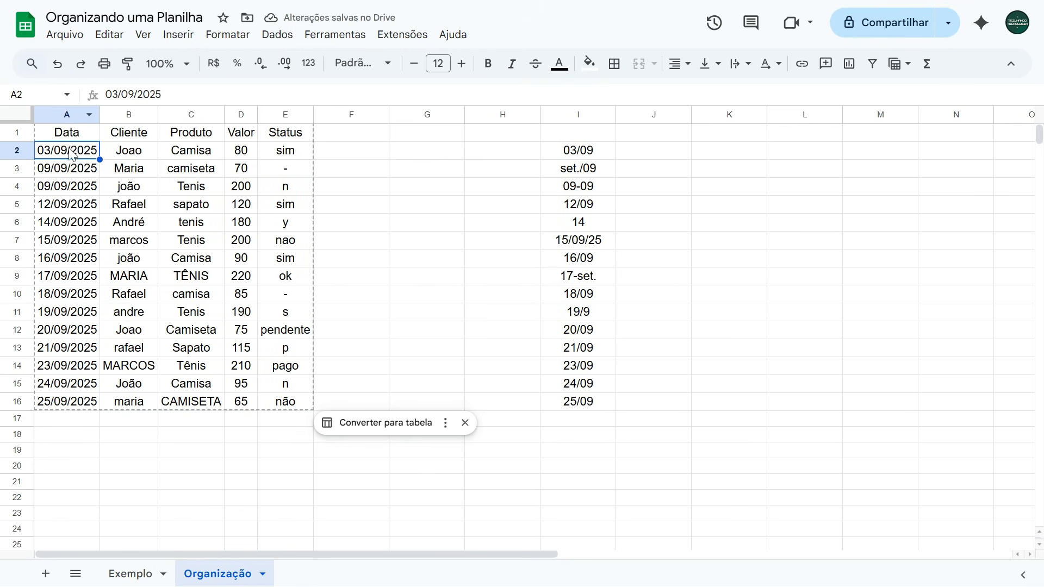
Delete the old, inconsistently written dates from I2:I16.
left_click(423, 200)
left_click_drag(591, 156, 590, 406)
key("Delete")
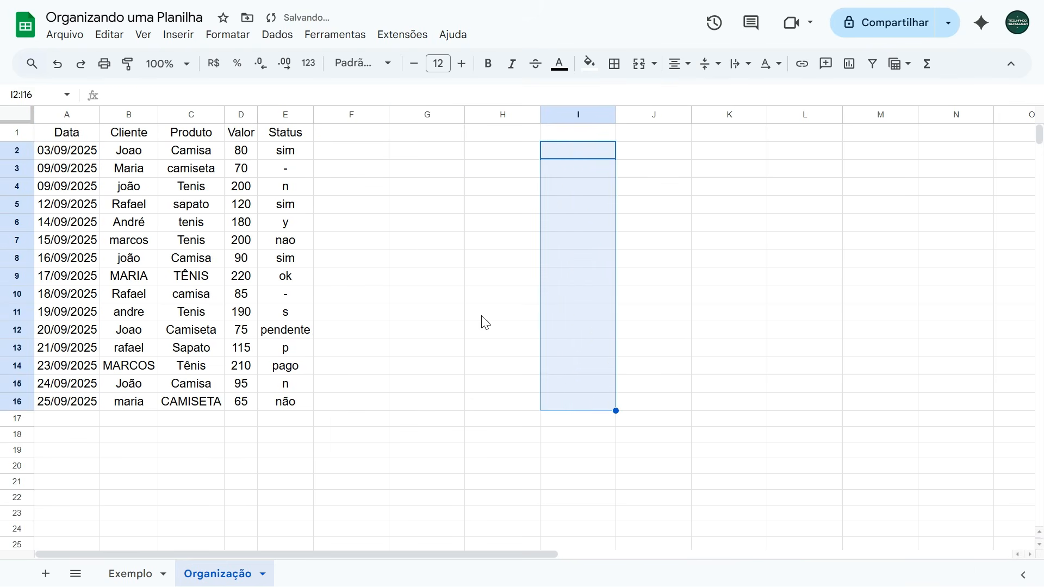
left_click(411, 223)
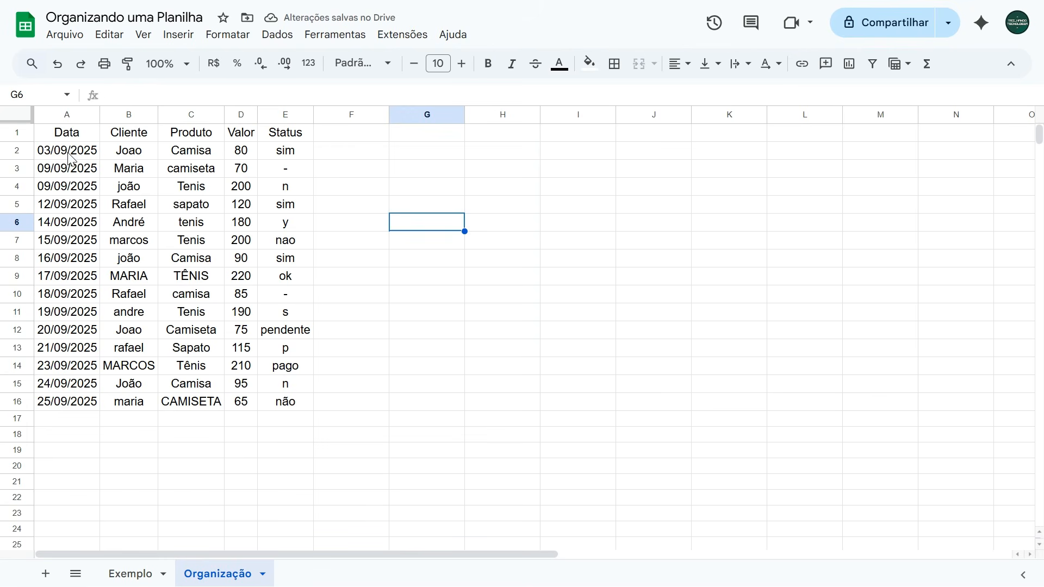
Review the standardized dates in A2:A16 and view the calendar for A2 without changing its date.
left_click_drag(70, 158, 67, 402)
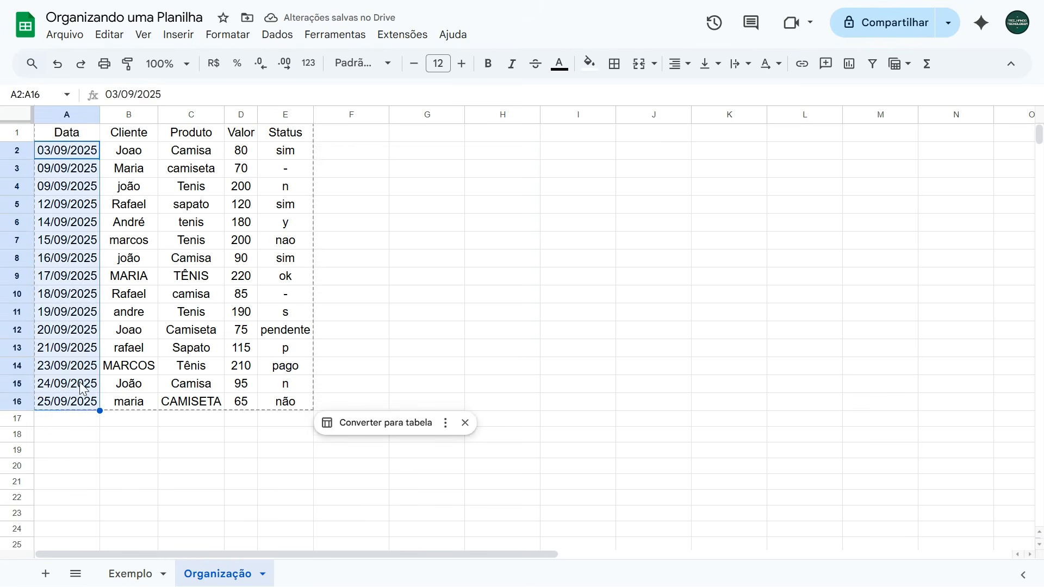
left_click(379, 147)
double_click(85, 151)
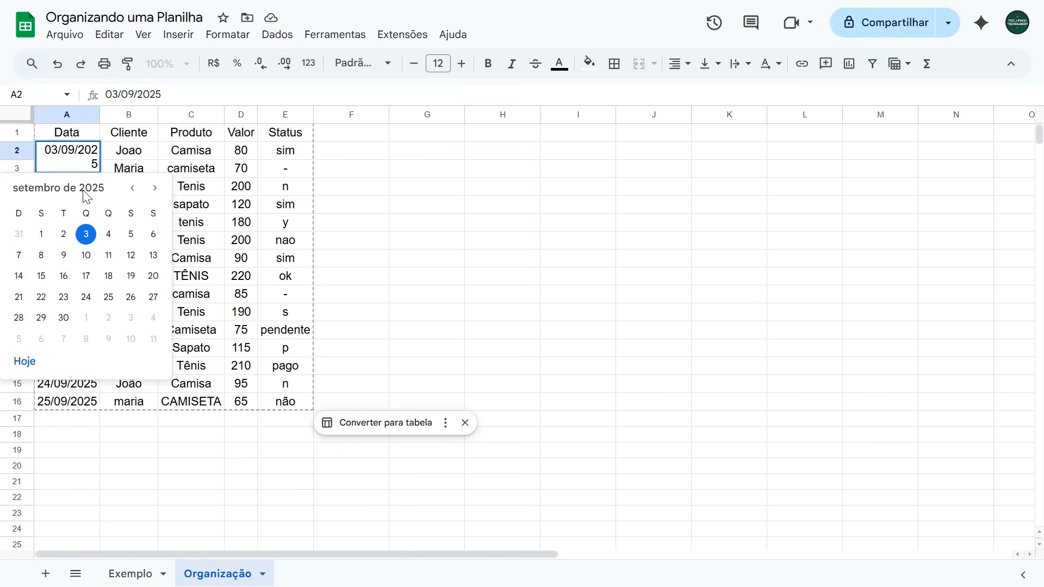
key("Escape")
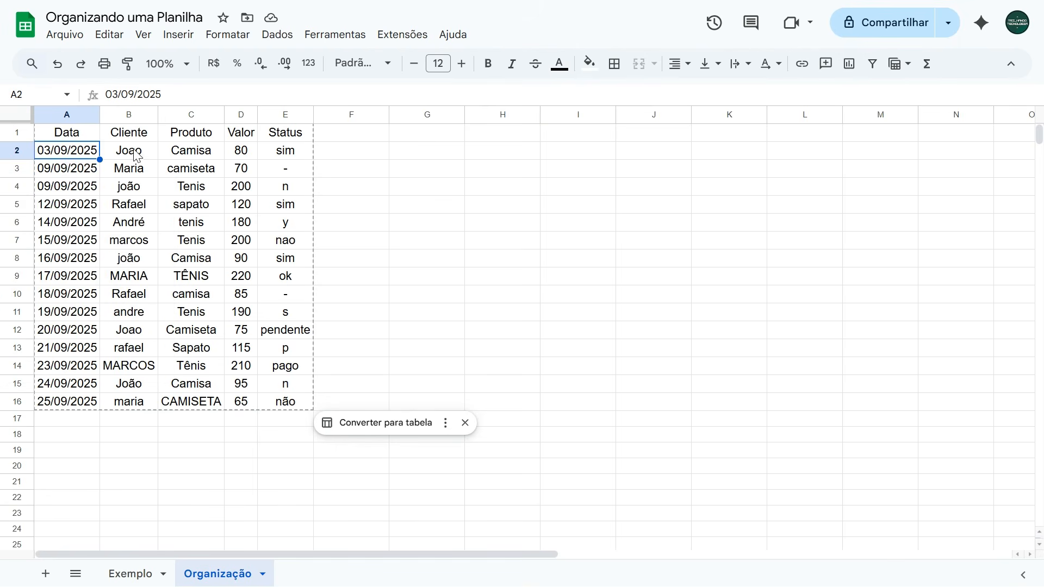
Examine the table headings and the Cliente entries in B2:B16 for inconsistent spelling and capitalization.
left_click(142, 132)
left_click(217, 136)
left_click(239, 136)
left_click(260, 139)
left_click(127, 142)
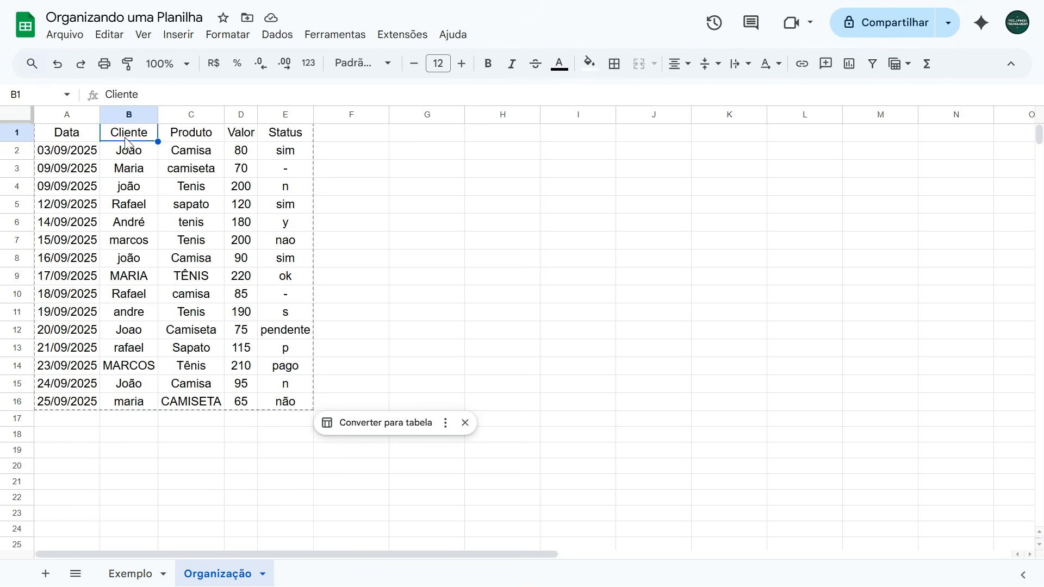
left_click(127, 155)
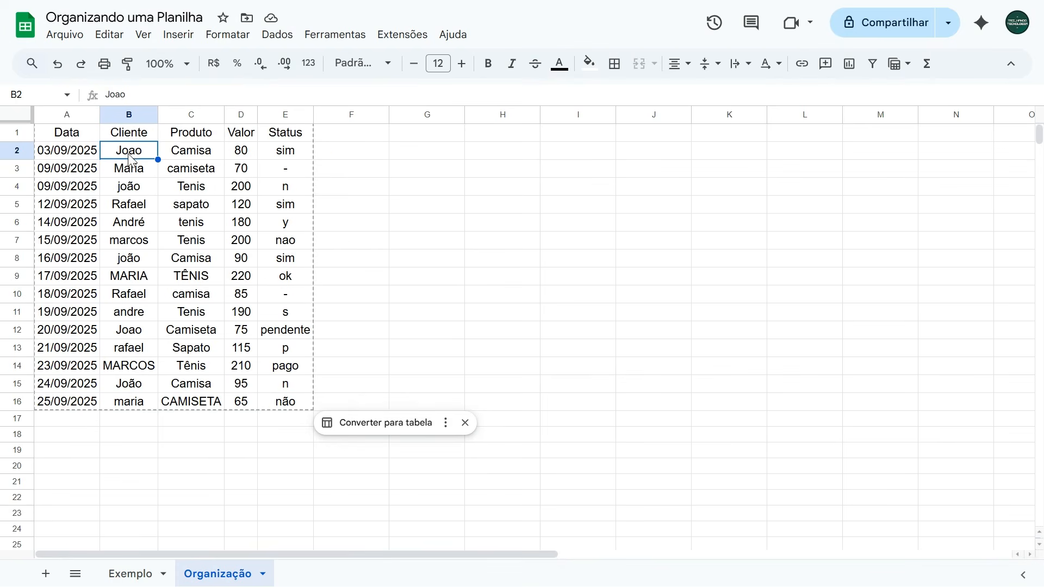
left_click_drag(131, 165, 131, 402)
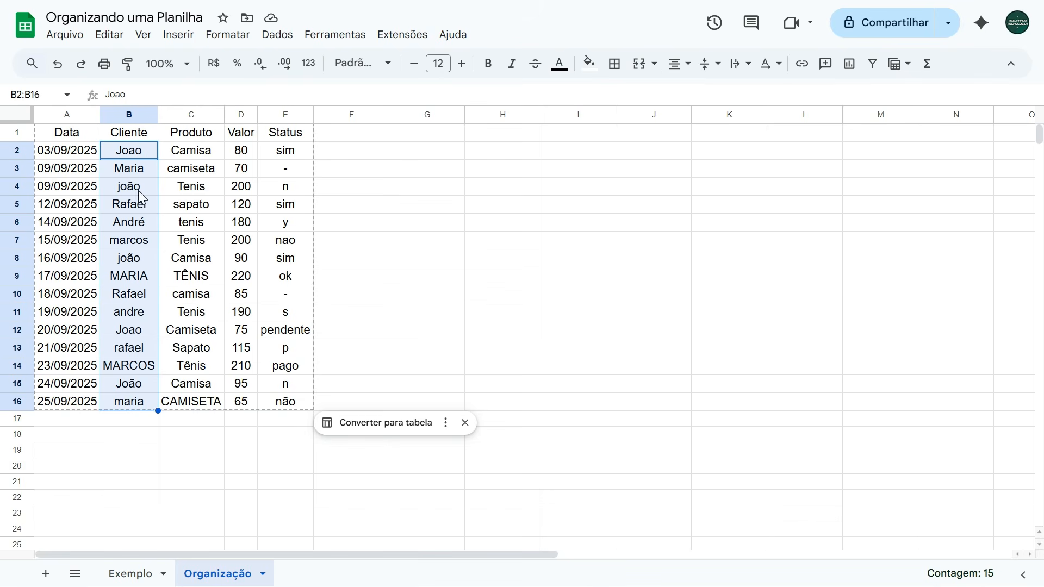
left_click(121, 154)
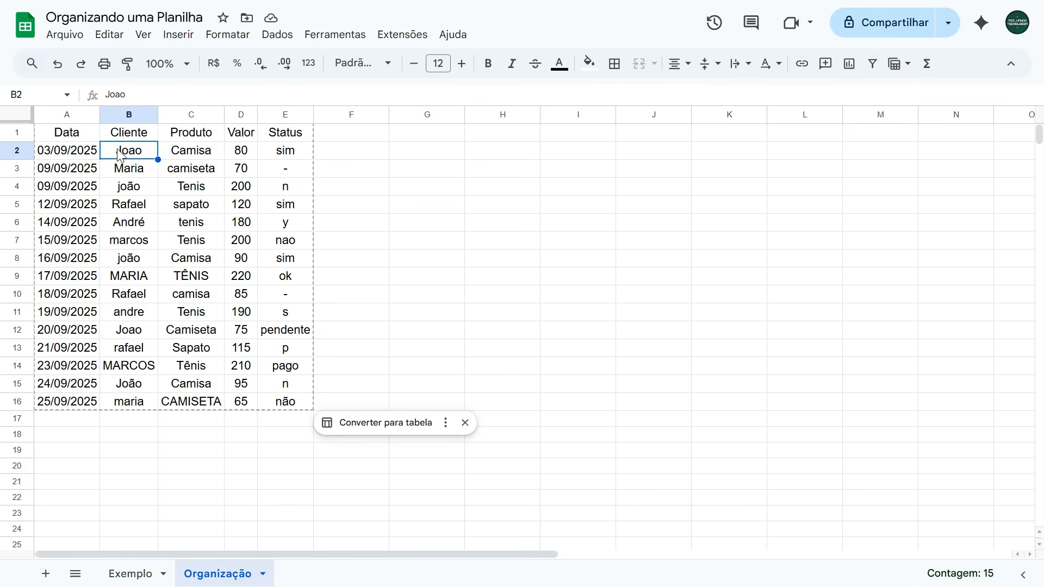
Insert a dropdown list (Lista suspensa) for the Cliente entries in B2:B16.
left_click_drag(136, 158, 134, 408)
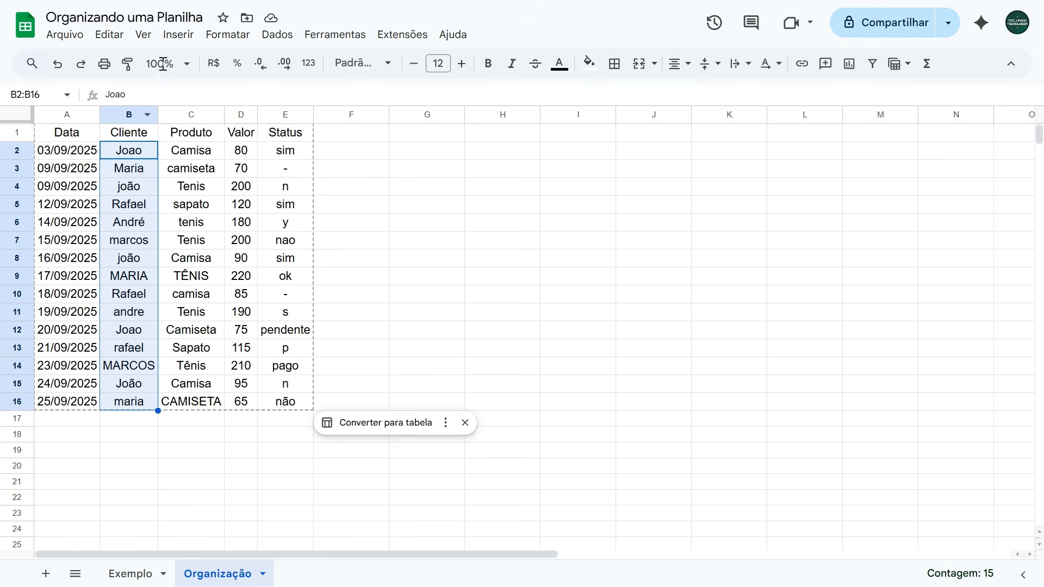
left_click(185, 35)
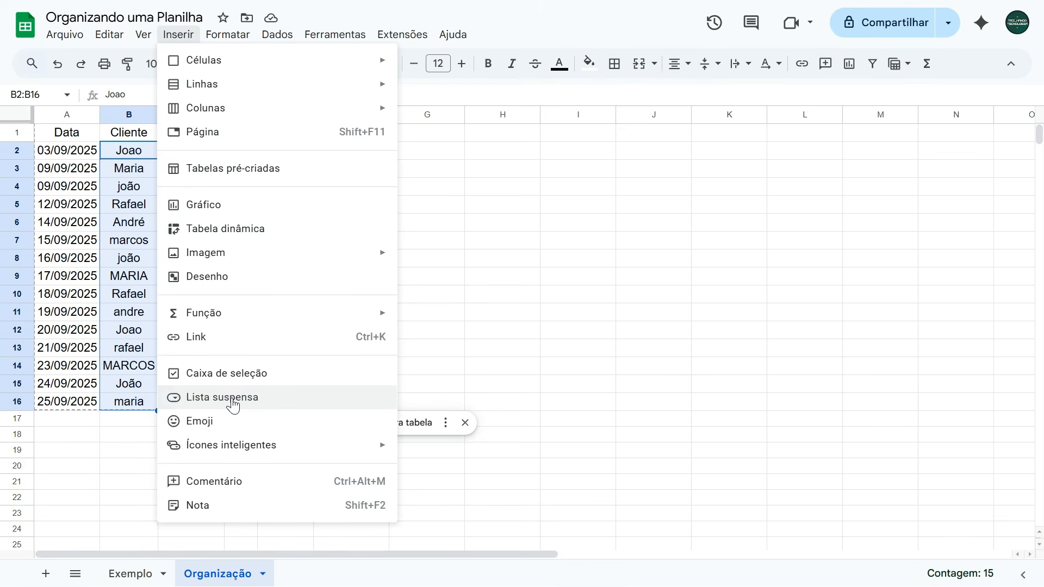
left_click(215, 396)
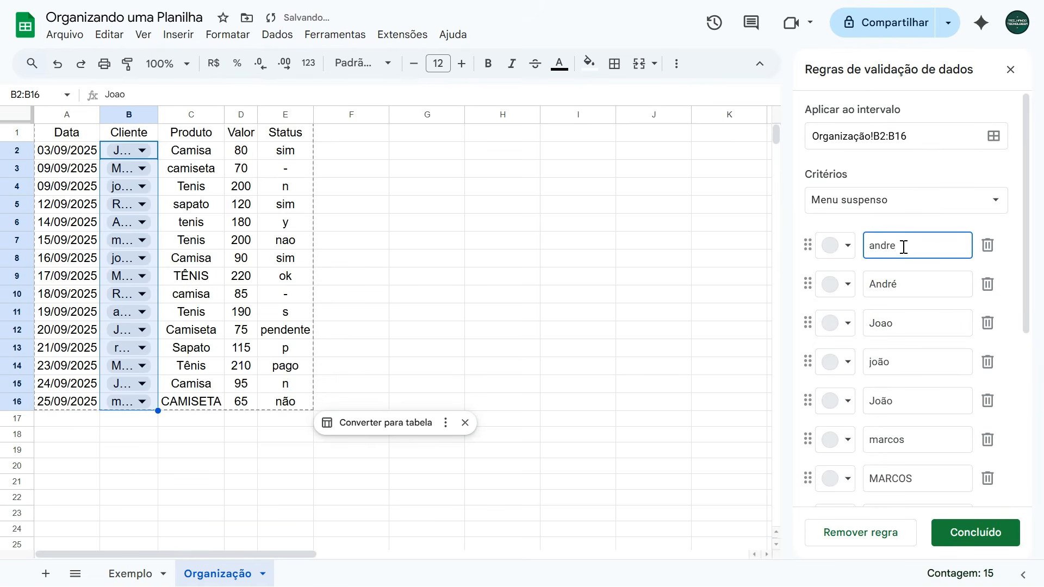
Compare the first two client options in the dropdown rule and delete the first one, the lowercase spelling without an accent.
double_click(872, 246)
double_click(868, 286)
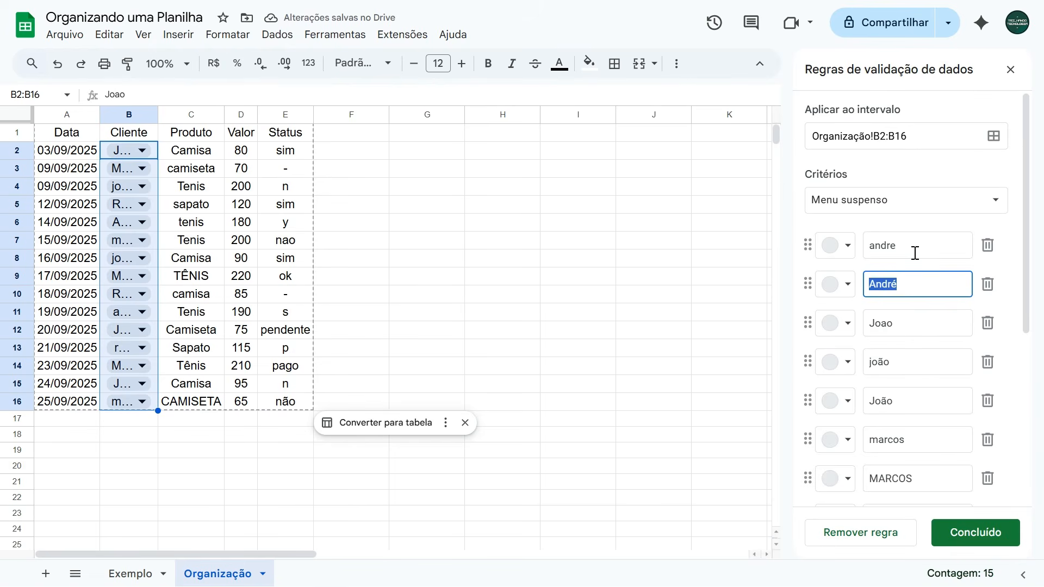
left_click_drag(916, 251, 848, 259)
left_click_drag(921, 282, 855, 290)
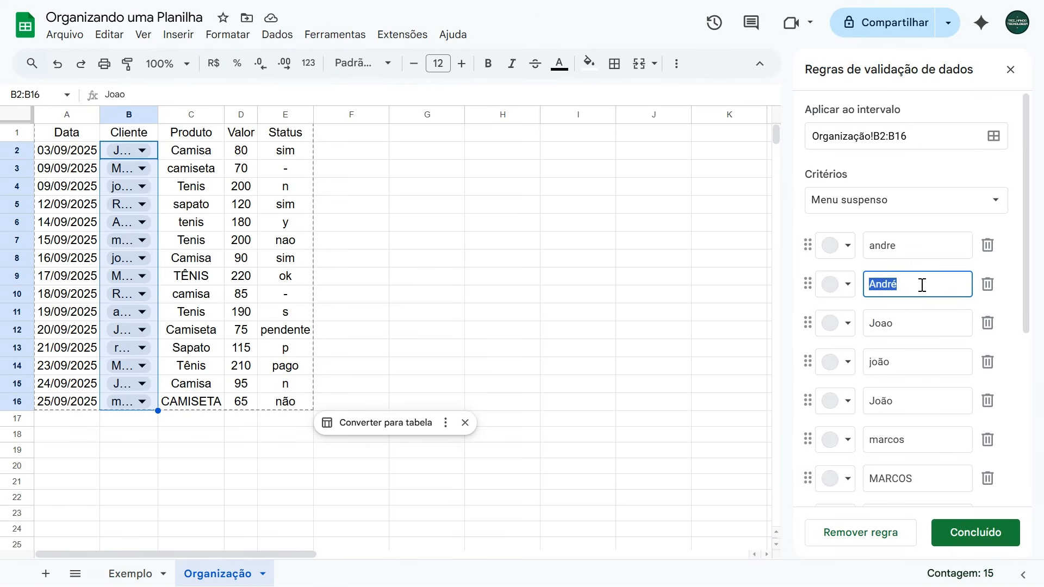
left_click(921, 251)
left_click(913, 277)
double_click(911, 281)
left_click(932, 284)
left_click(990, 251)
scroll(970, 238, "up", 5)
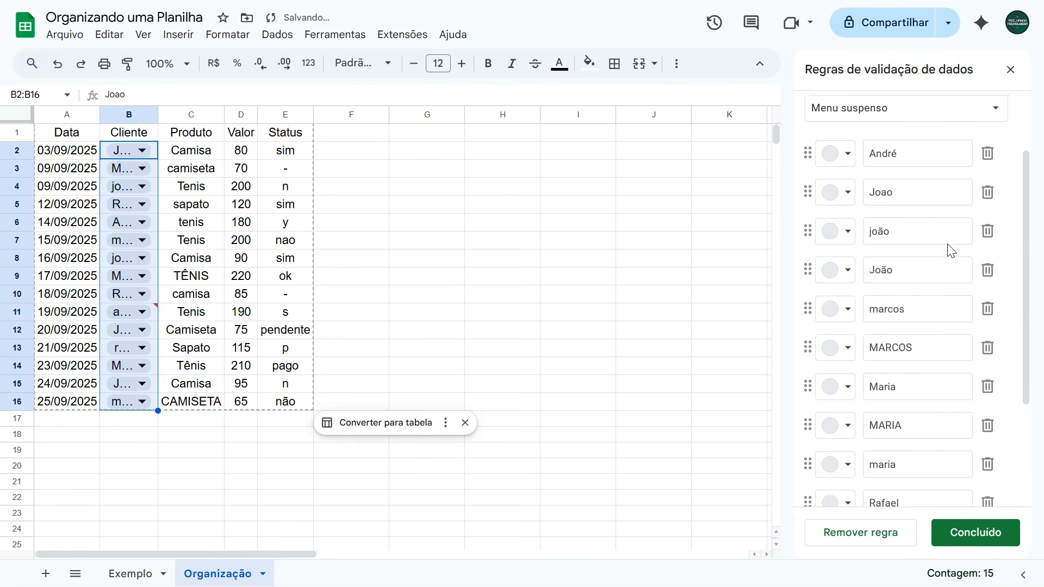
Delete the second client option from the dropdown rule, the capitalized spelling without a tilde.
left_click_drag(914, 203, 844, 206)
left_click(923, 195)
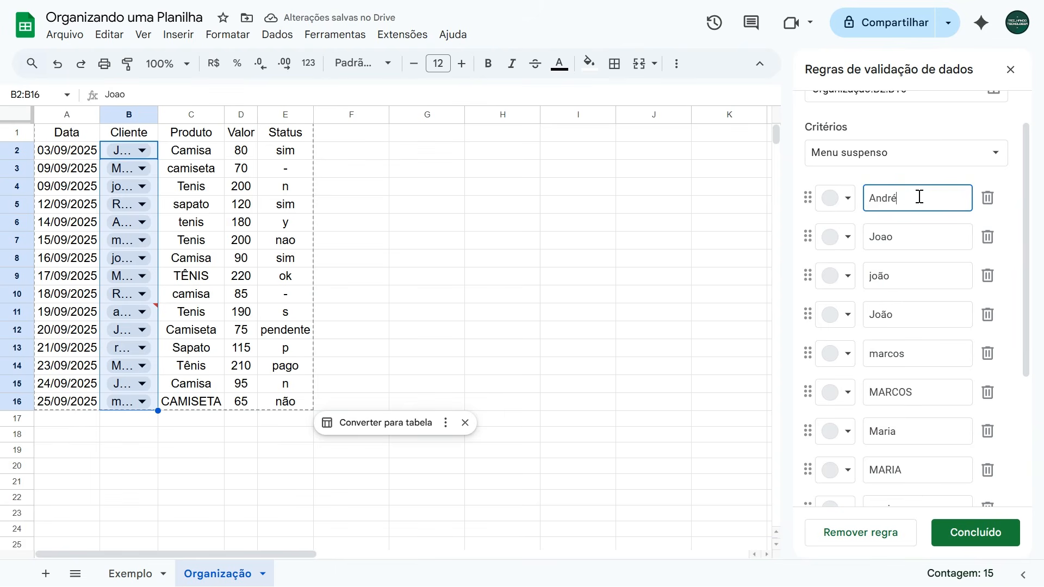
left_click_drag(919, 197, 869, 199)
left_click(912, 236)
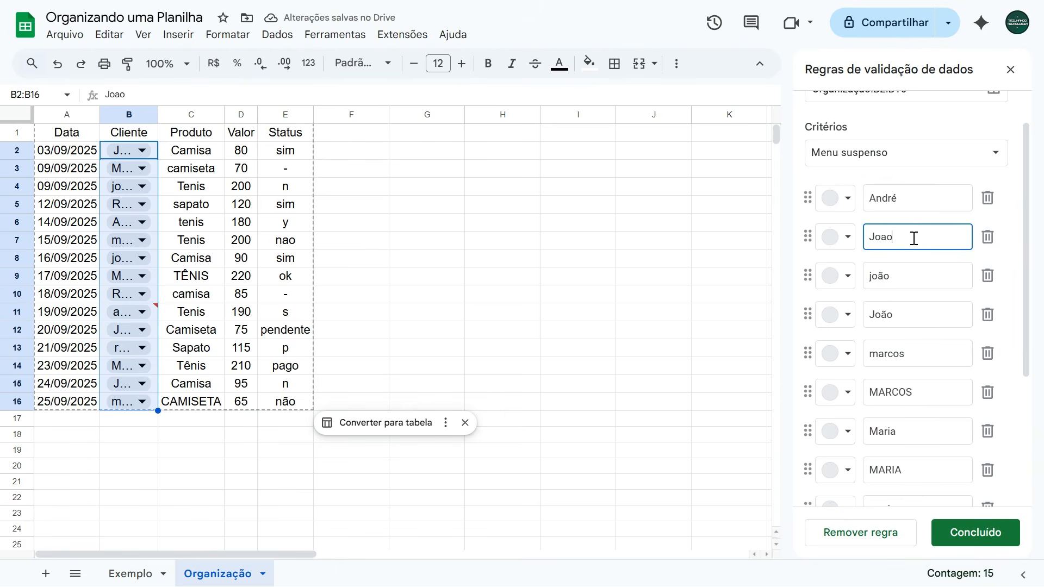
left_click(990, 239)
scroll(969, 247, "up", 5)
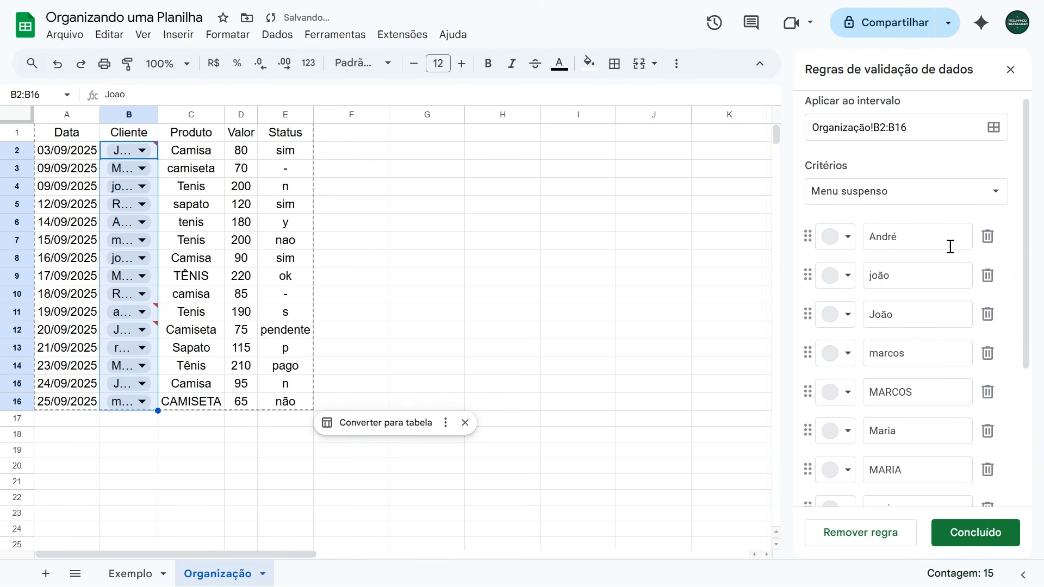
Delete the lowercase duplicate of the second client from the dropdown rule, keeping its capitalized, accented spelling.
left_click(990, 282)
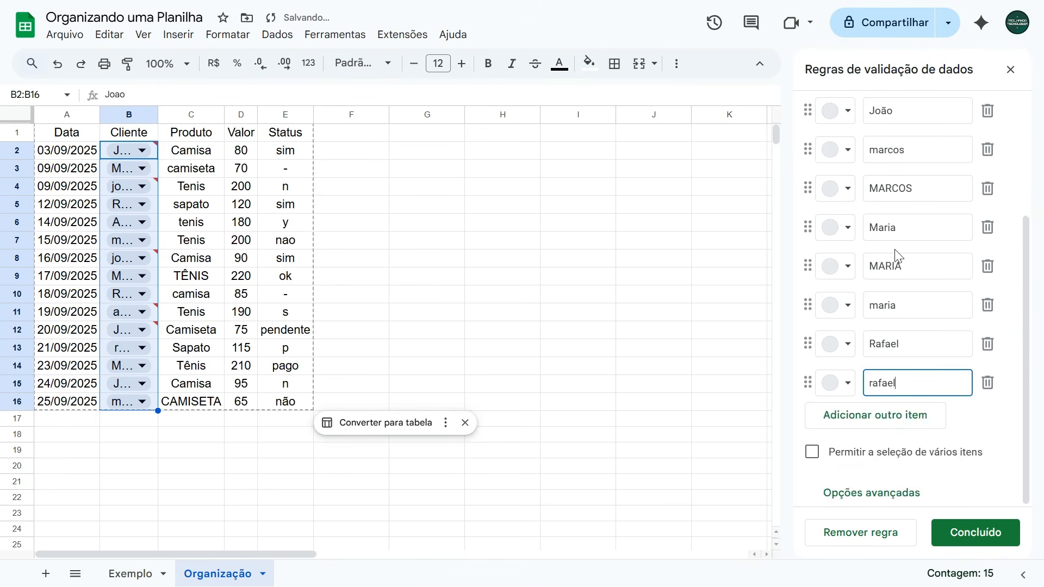
scroll(898, 261, "up", 5)
left_click(913, 247)
double_click(913, 247)
Capitalize the first letter of the third client option in the dropdown rule and delete its all-uppercase duplicate.
left_click(937, 287)
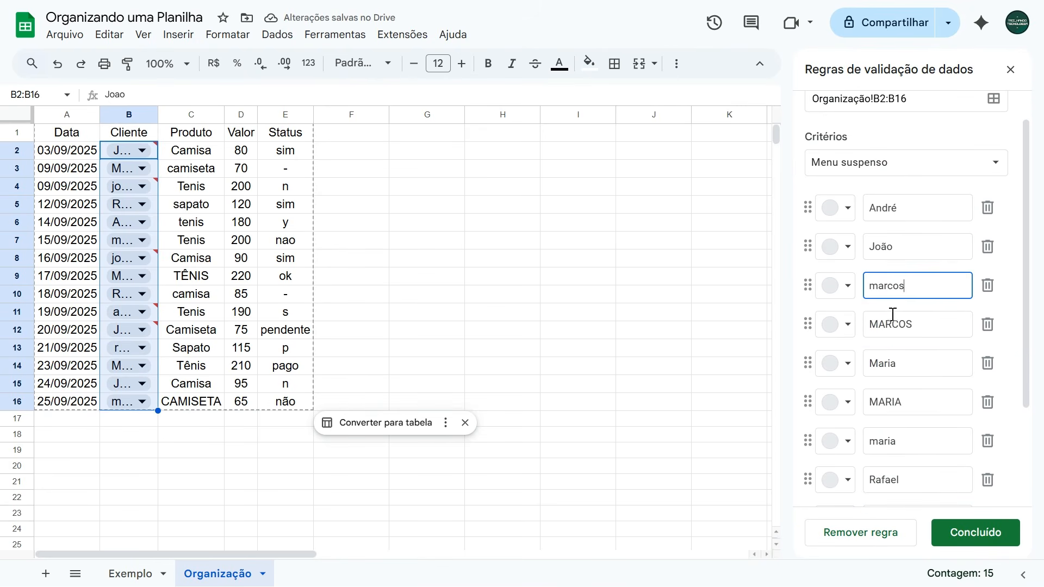
left_click(930, 322)
scroll(923, 373, "down", 3)
scroll(923, 357, "up", 3)
left_click(886, 284)
double_click(874, 288)
type("M")
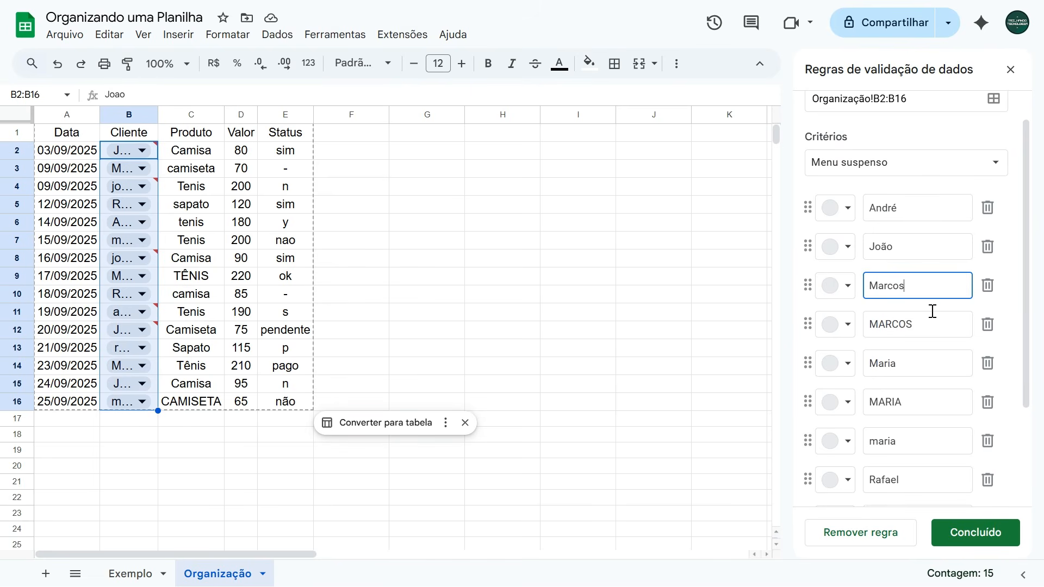
type("arcos")
left_click(990, 326)
Delete the all-uppercase and lowercase duplicates of the fourth client from the dropdown rule.
left_click(936, 324)
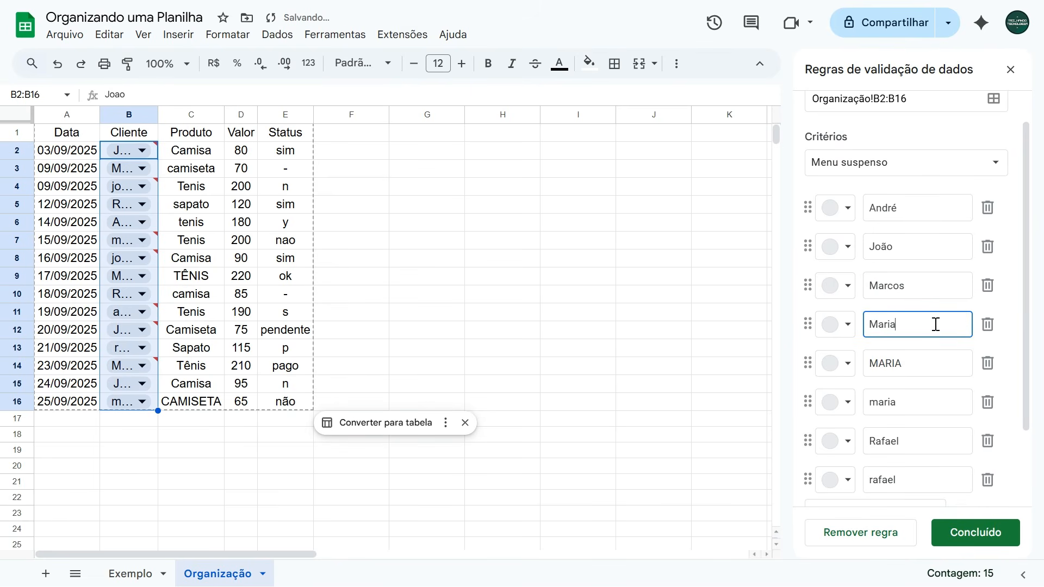
double_click(935, 327)
left_click(928, 327)
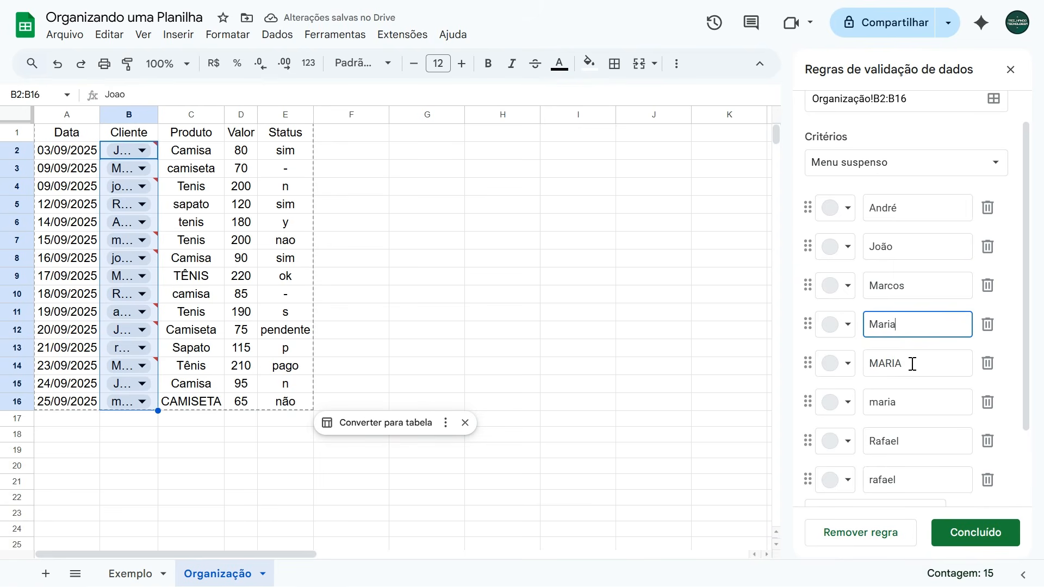
left_click(988, 364)
left_click(988, 364)
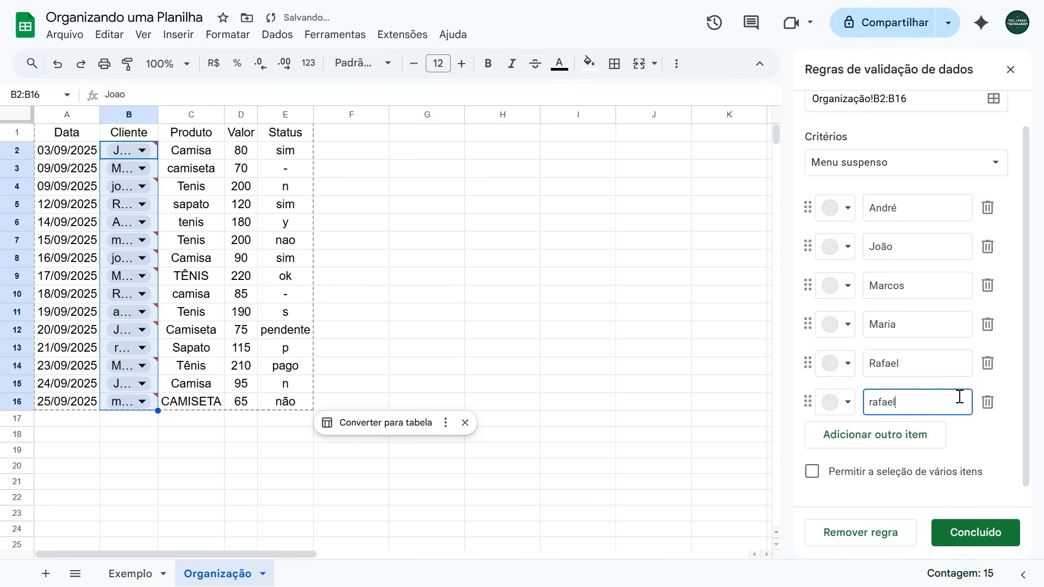
Delete the lowercase duplicate of the last client from the dropdown rule and check the remaining options one by one.
left_click_drag(902, 365, 867, 364)
left_click(901, 364)
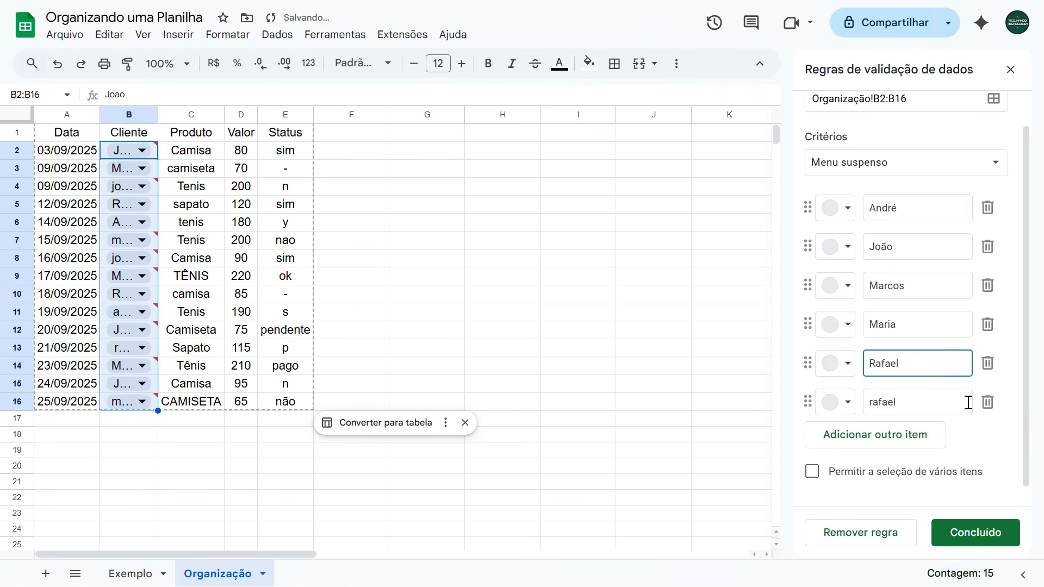
left_click(989, 402)
left_click(931, 235)
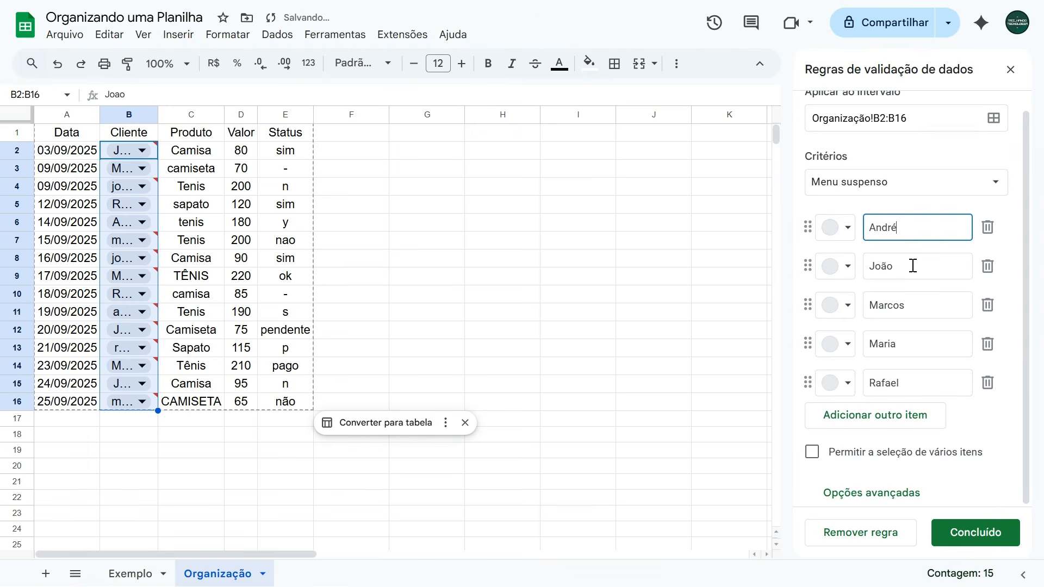
left_click(913, 266)
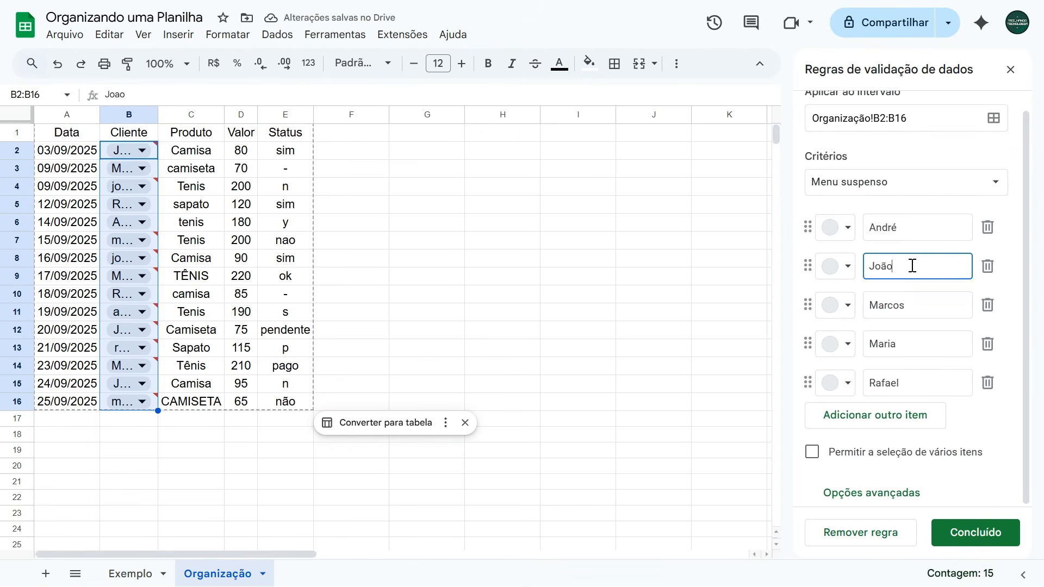
left_click(925, 310)
left_click(912, 351)
left_click(913, 389)
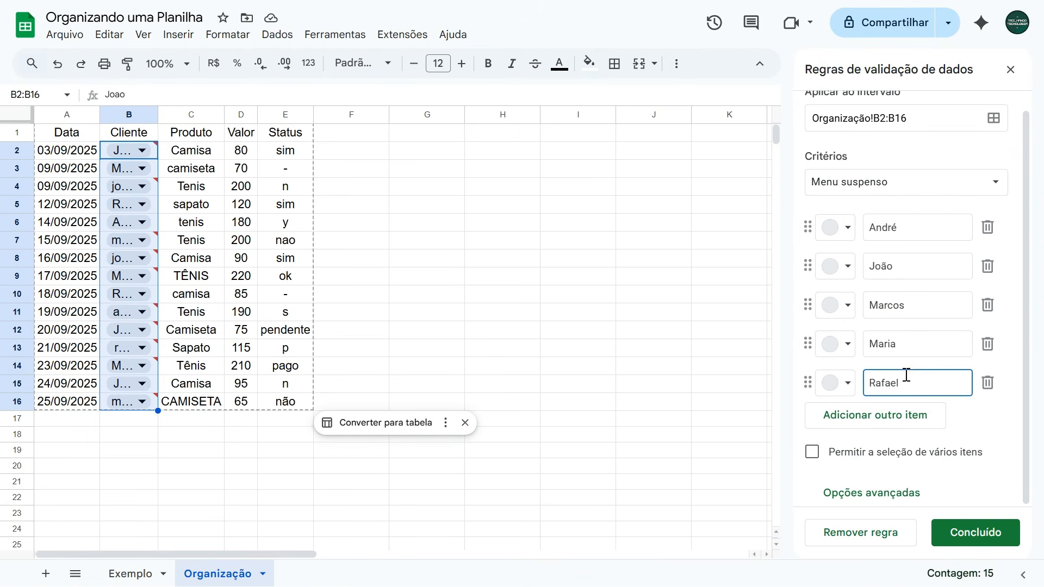
Color the client options in list order: dark blue, dark teal, dark purple, light yellow and light orange.
left_click(842, 235)
left_click(963, 306)
left_click(847, 272)
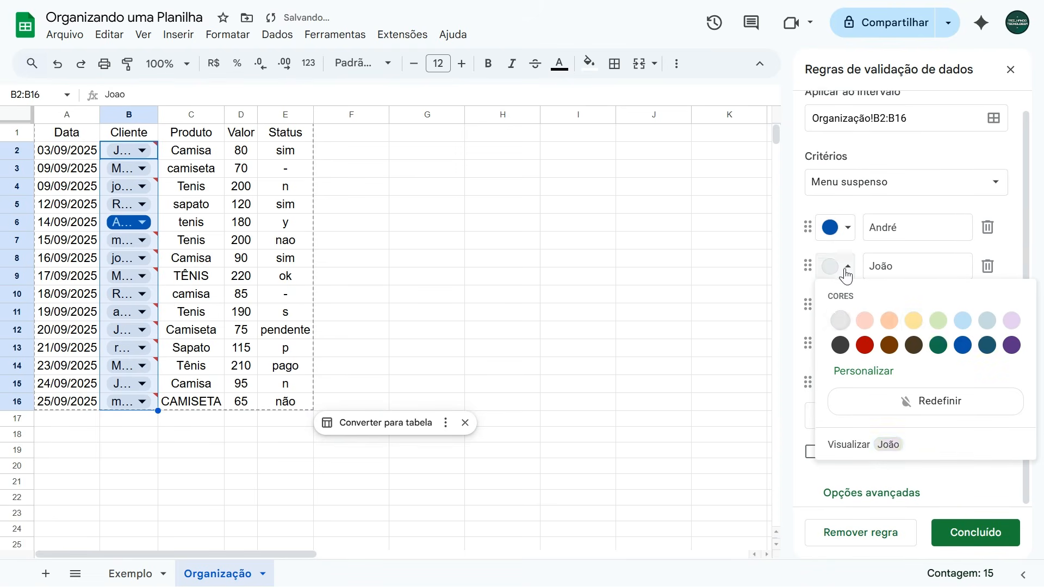
left_click(988, 346)
left_click(842, 306)
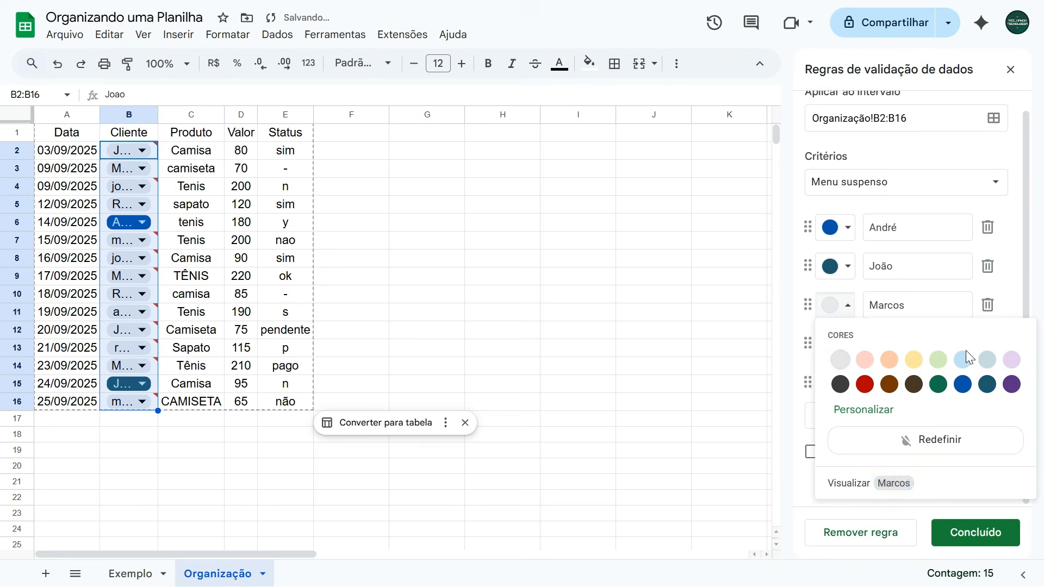
left_click(1013, 385)
left_click(842, 344)
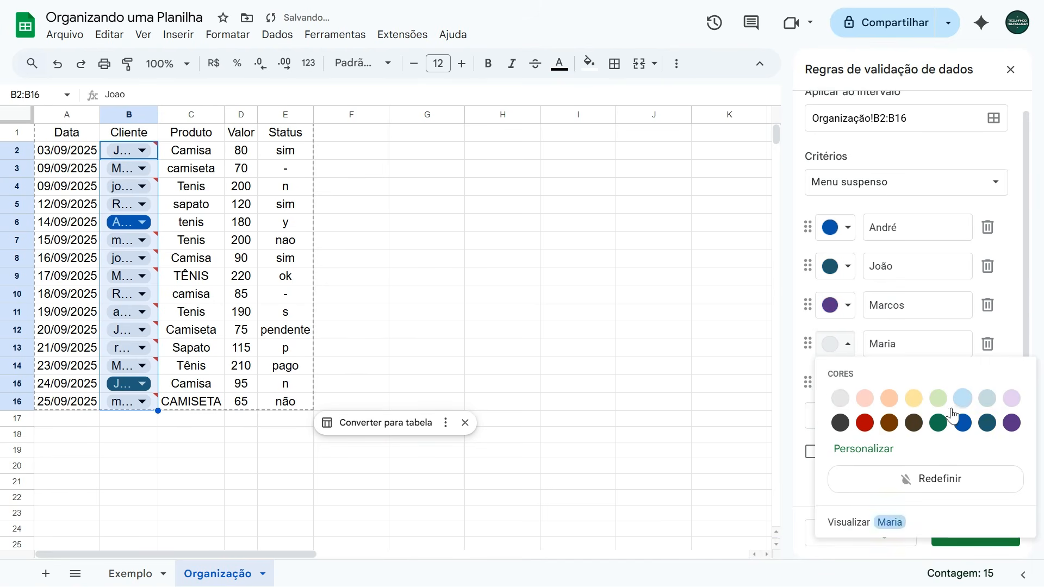
left_click(915, 399)
left_click(838, 383)
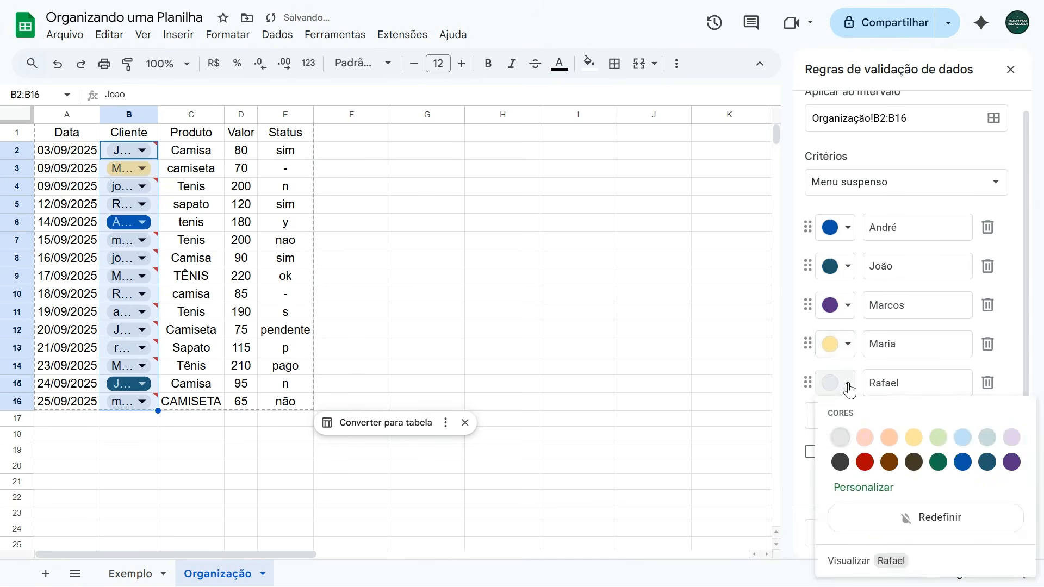
left_click(889, 436)
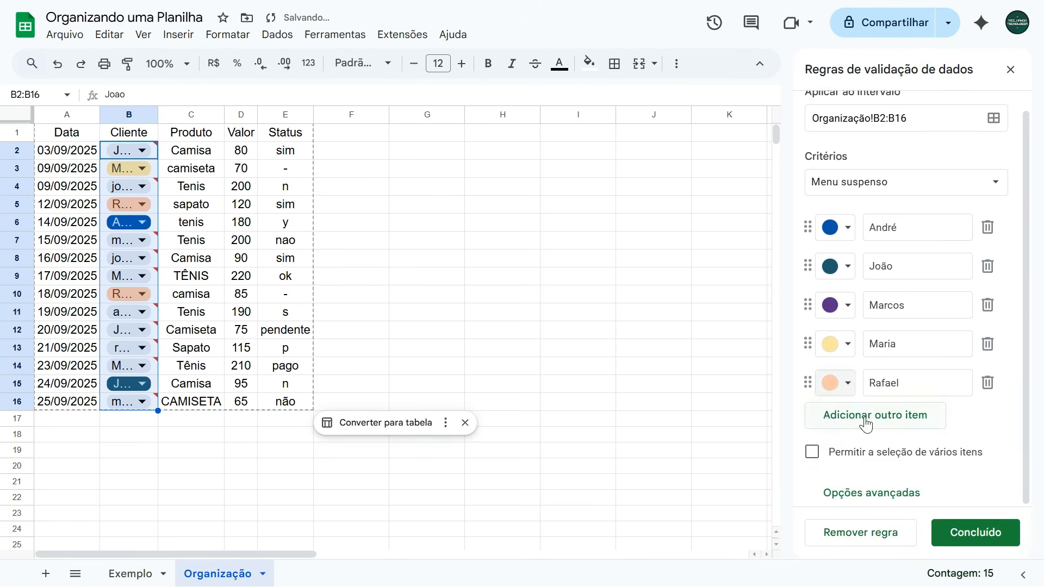
Save the client dropdown rule and close the data validation rules.
left_click(963, 533)
left_click(1012, 69)
left_click(560, 191)
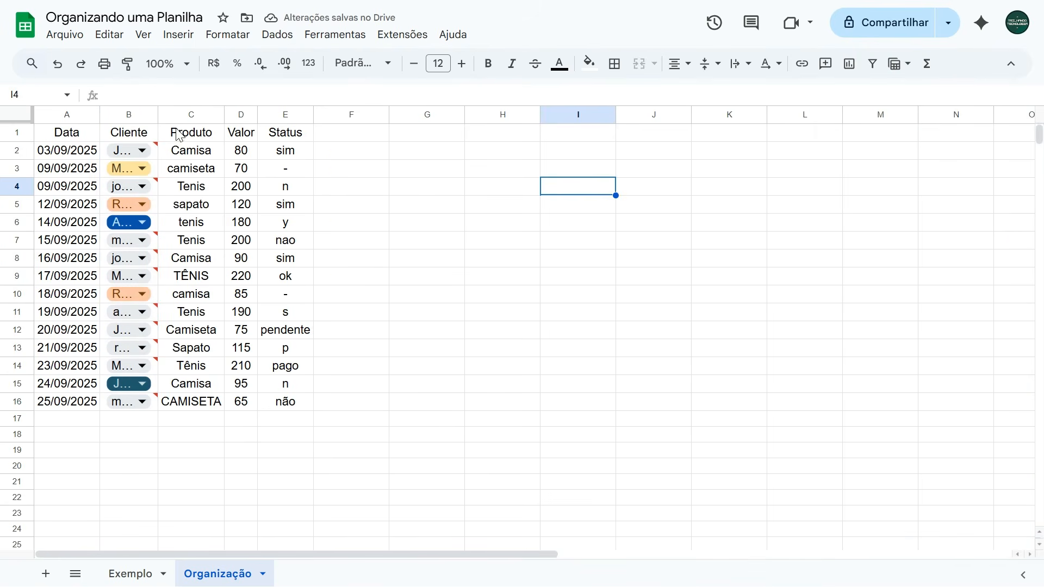
Auto-fit the width of the Cliente column to its dropdown entries.
left_click(138, 137)
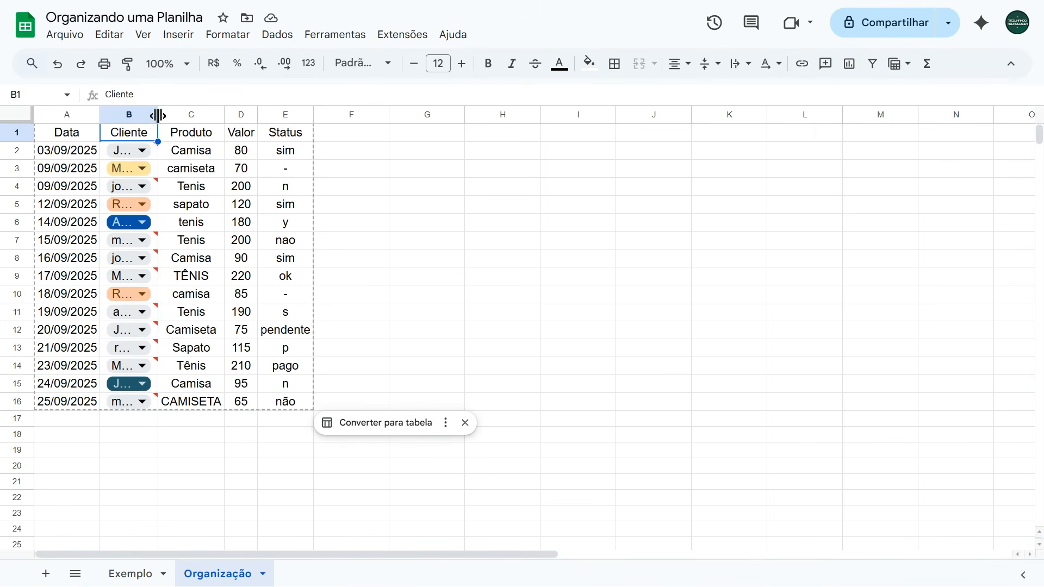
double_click(158, 114)
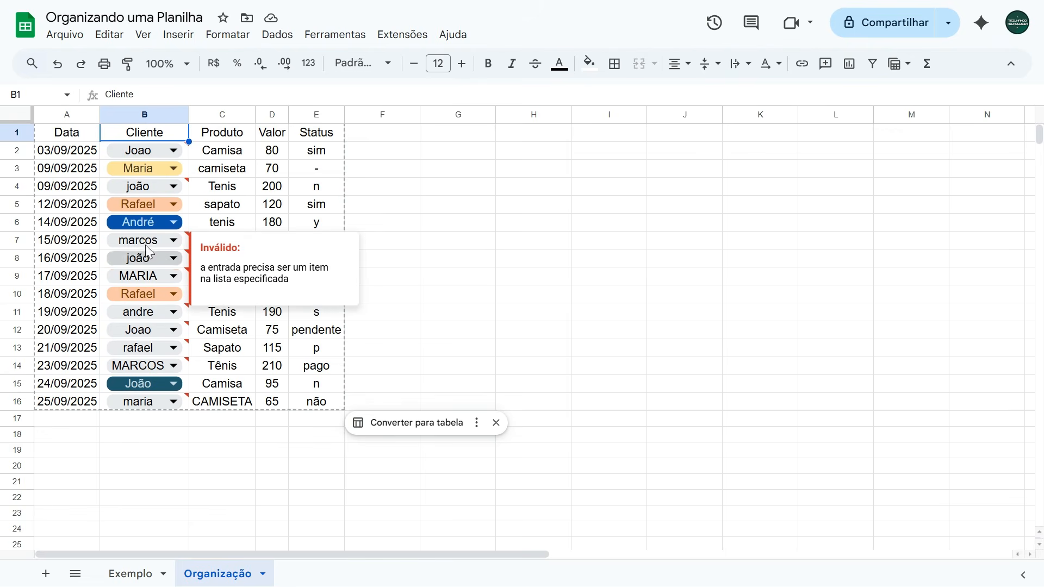
left_click(381, 158)
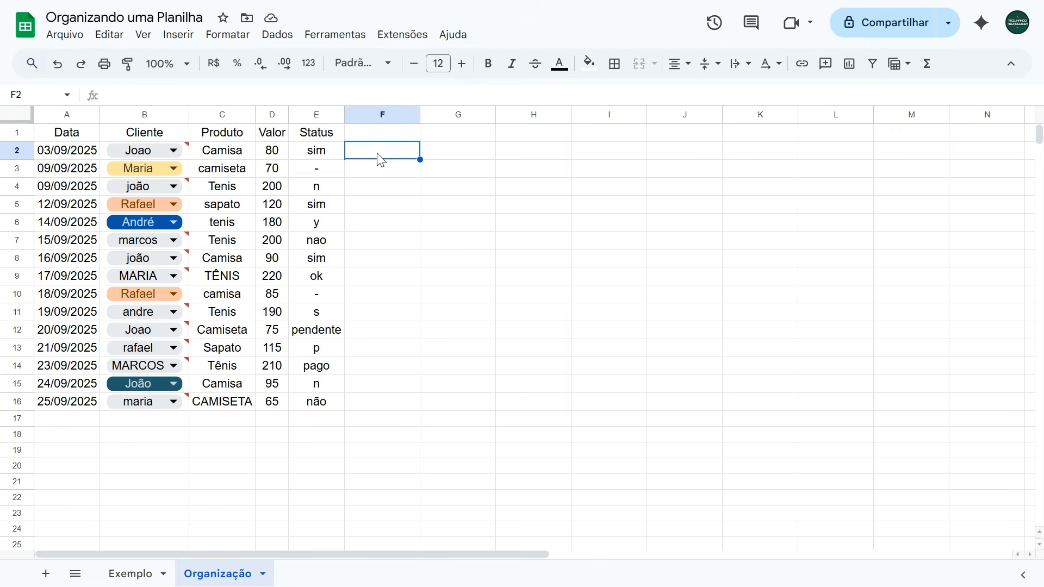
Replace each invalid Cliente entry in B2:B16 with the matching dropdown option, and check the option list in B2.
left_click(149, 150)
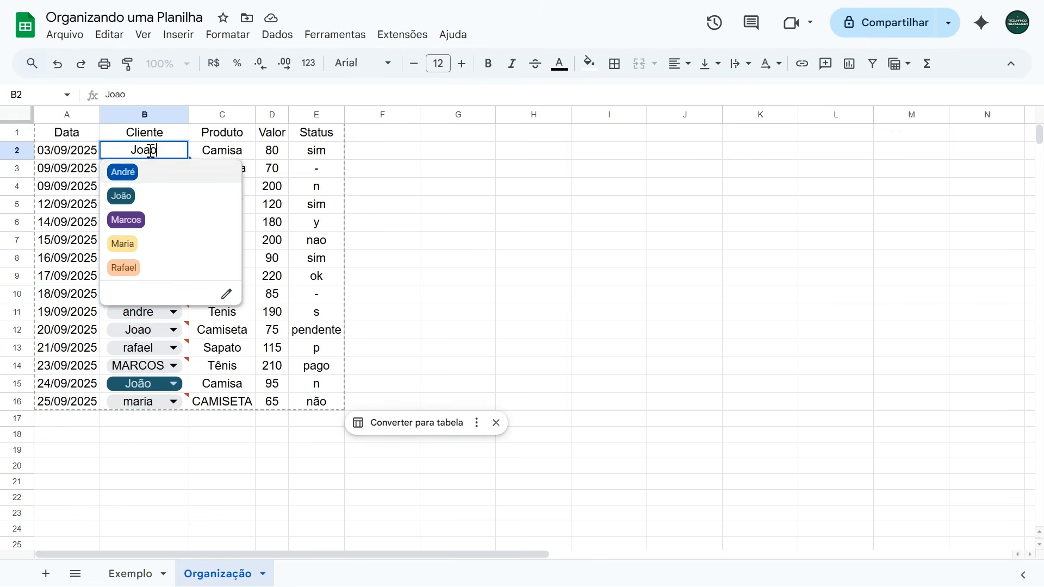
left_click(121, 198)
left_click(152, 187)
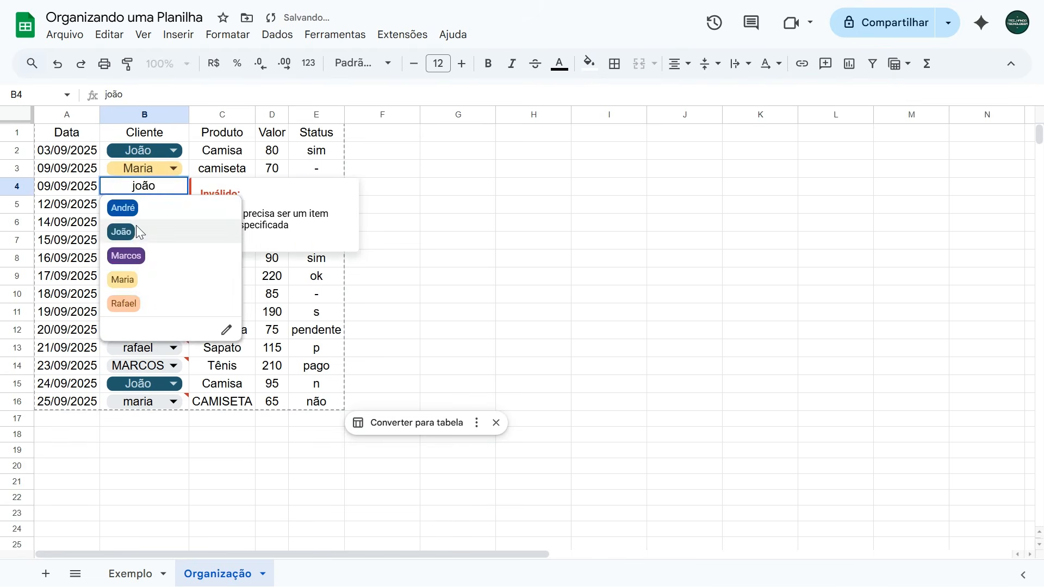
left_click(140, 233)
left_click(150, 241)
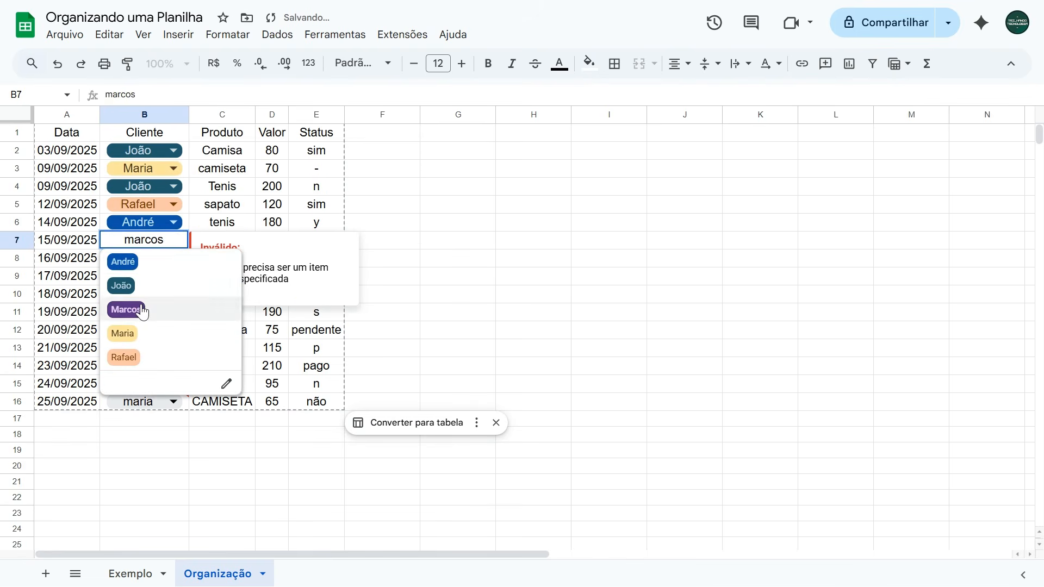
left_click(143, 312)
left_click(144, 258)
left_click(140, 298)
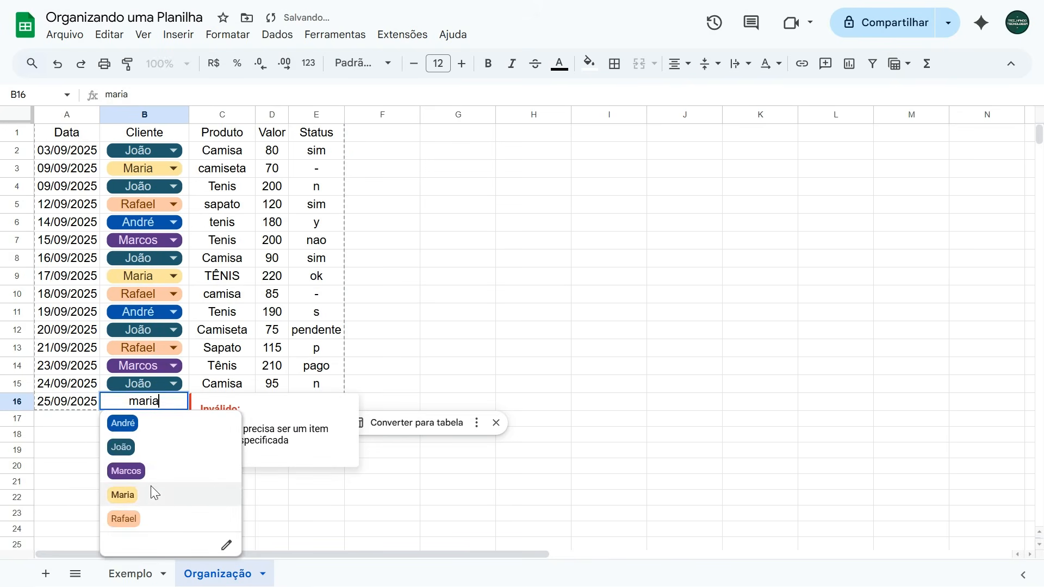
left_click(150, 493)
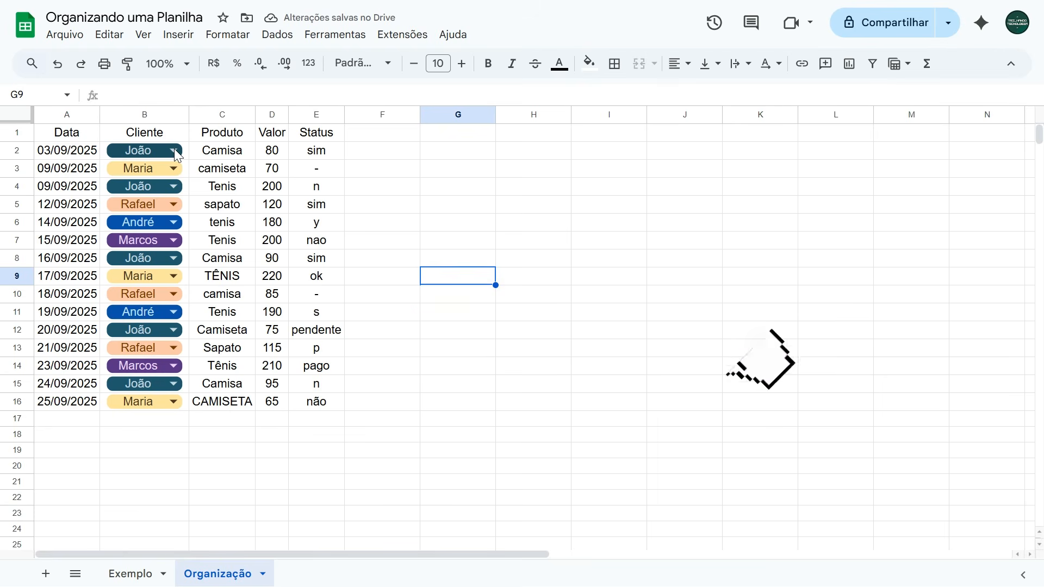
left_click(175, 153)
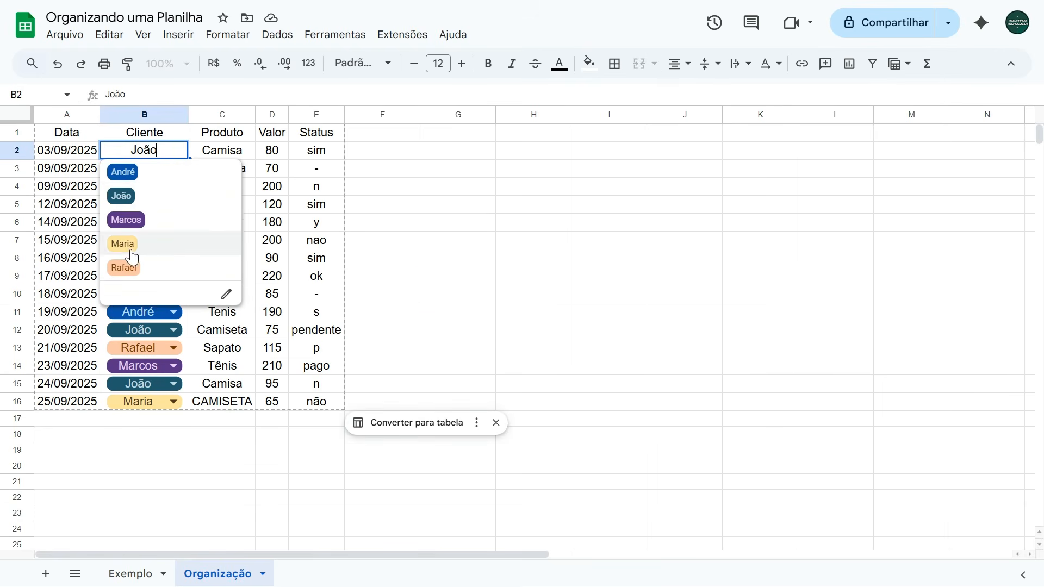
key("Escape")
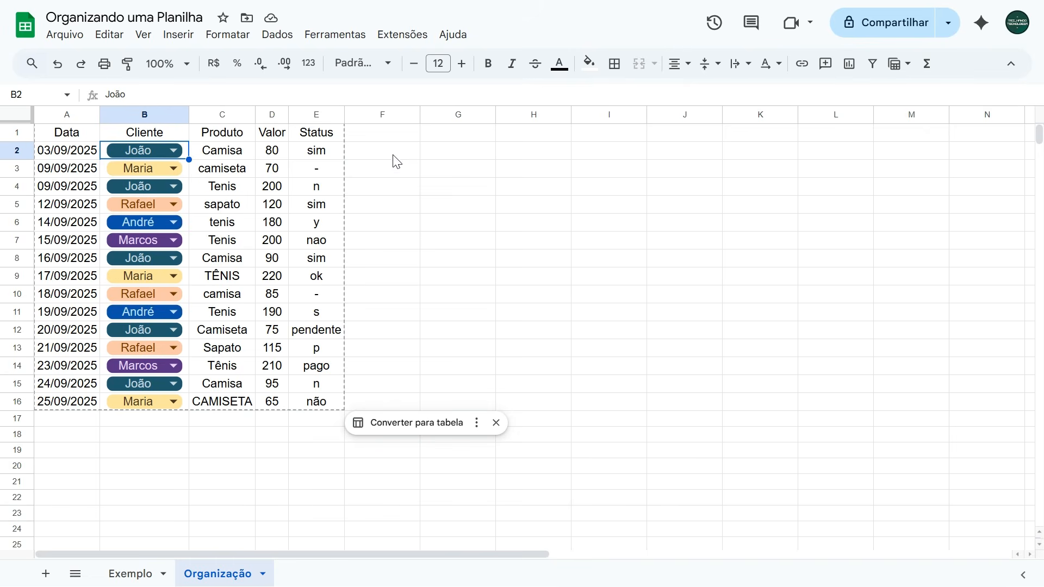
Insert a dropdown list (Lista suspensa) for the Produto entries in C2:C16.
left_click(204, 156)
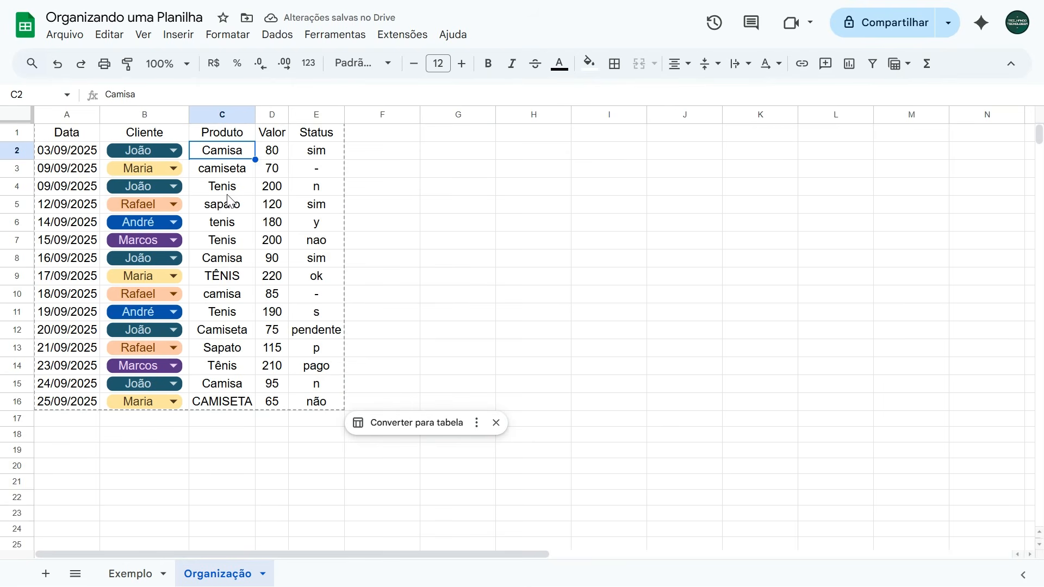
left_click_drag(227, 153, 225, 405)
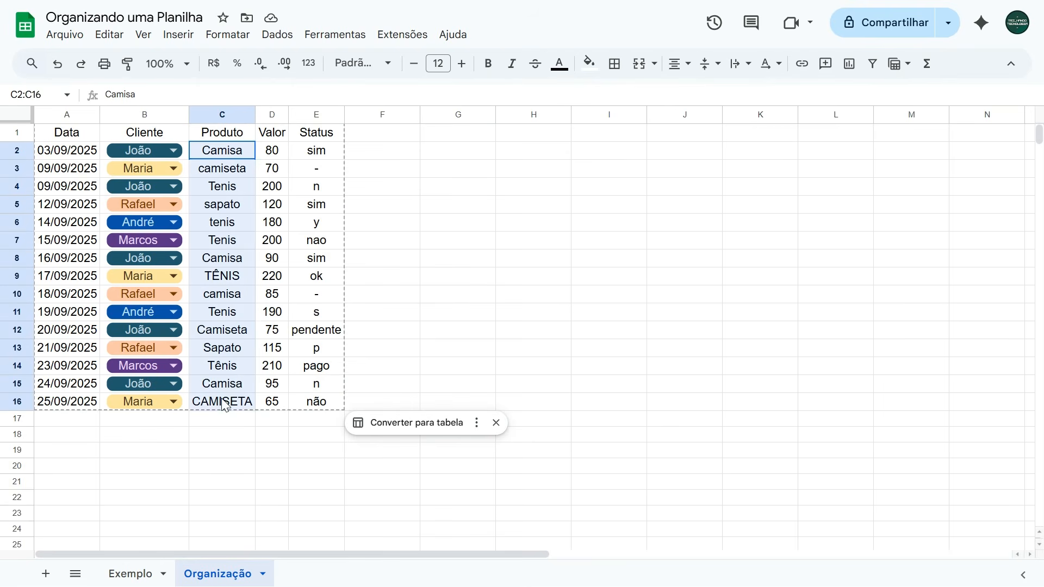
left_click(180, 37)
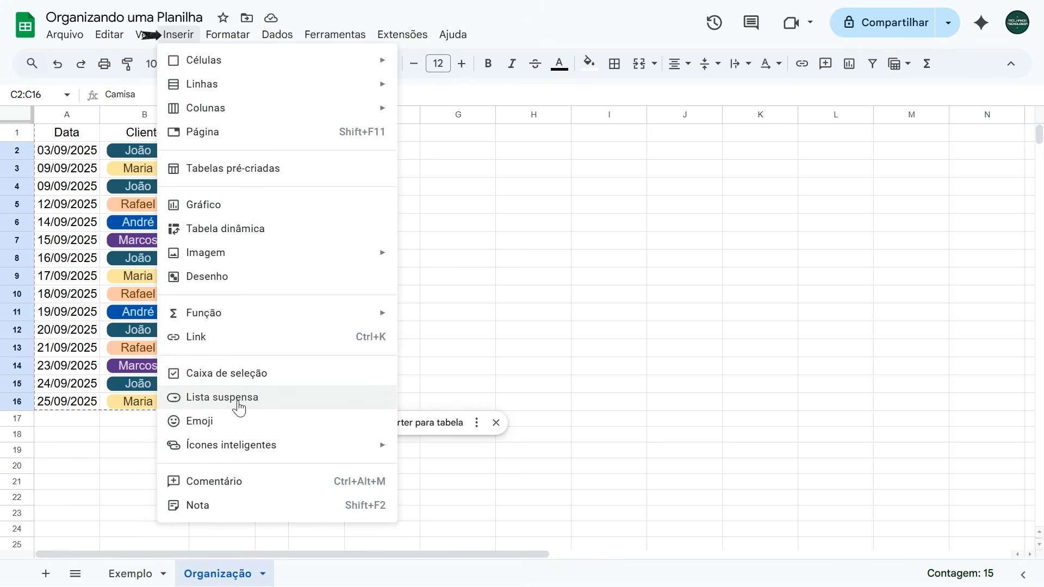
left_click(188, 398)
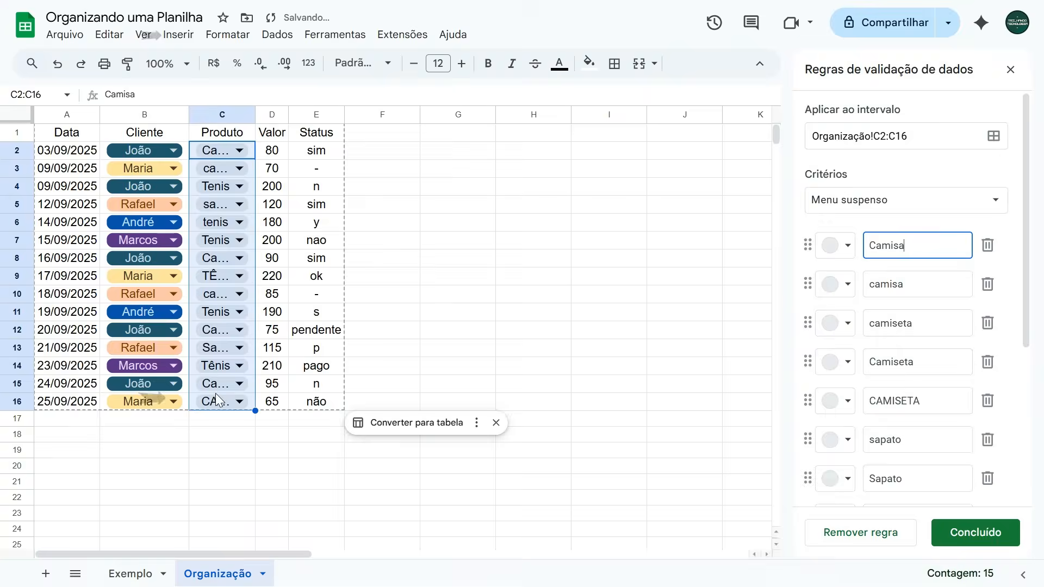
Compare the product options in the dropdown rule for repeated items with different spelling or capitalization.
left_click_drag(929, 248, 838, 249)
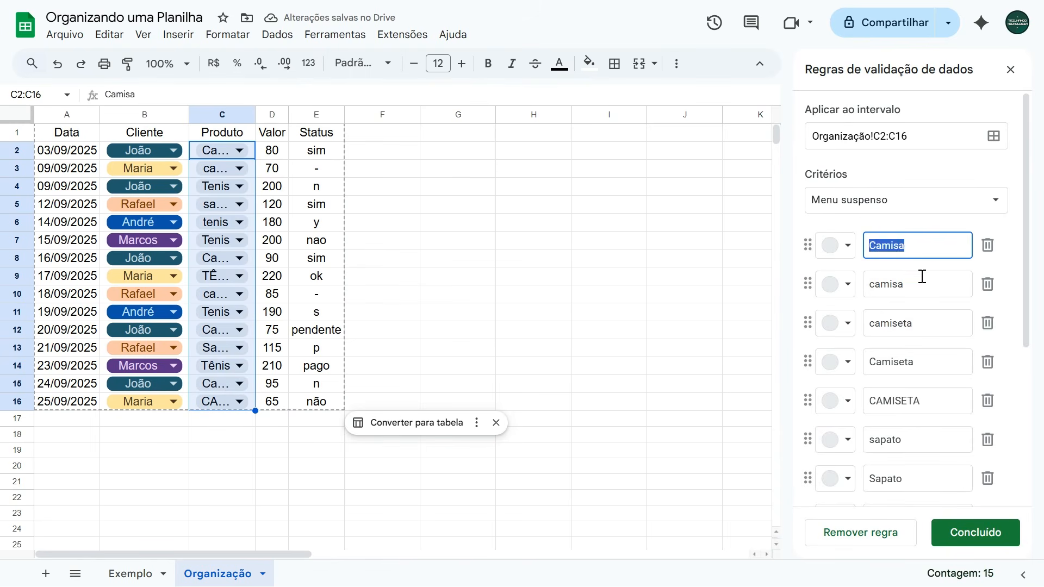
left_click_drag(923, 284, 847, 285)
left_click(928, 330)
double_click(928, 330)
left_click(915, 286)
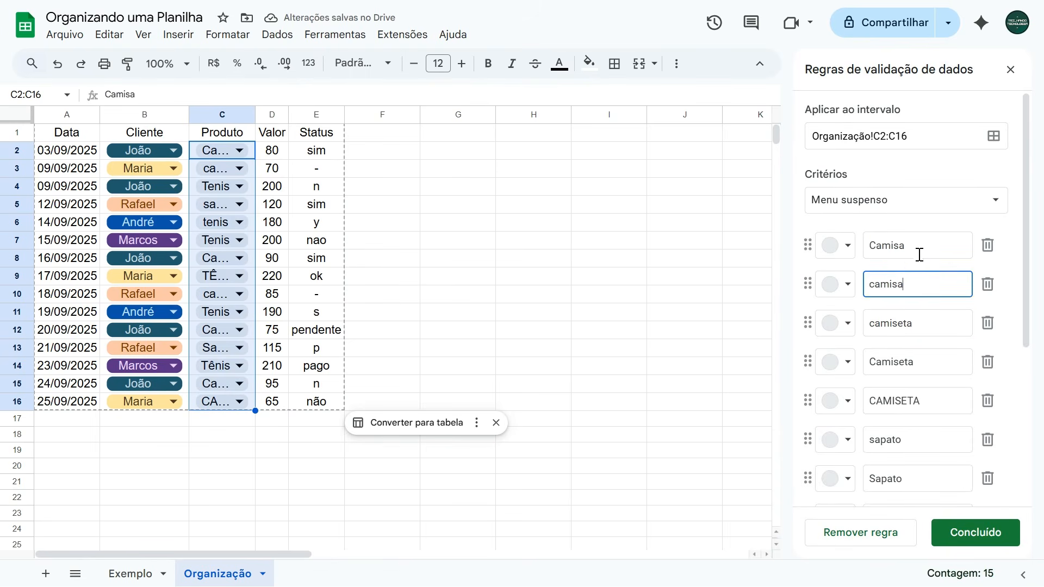
left_click(920, 249)
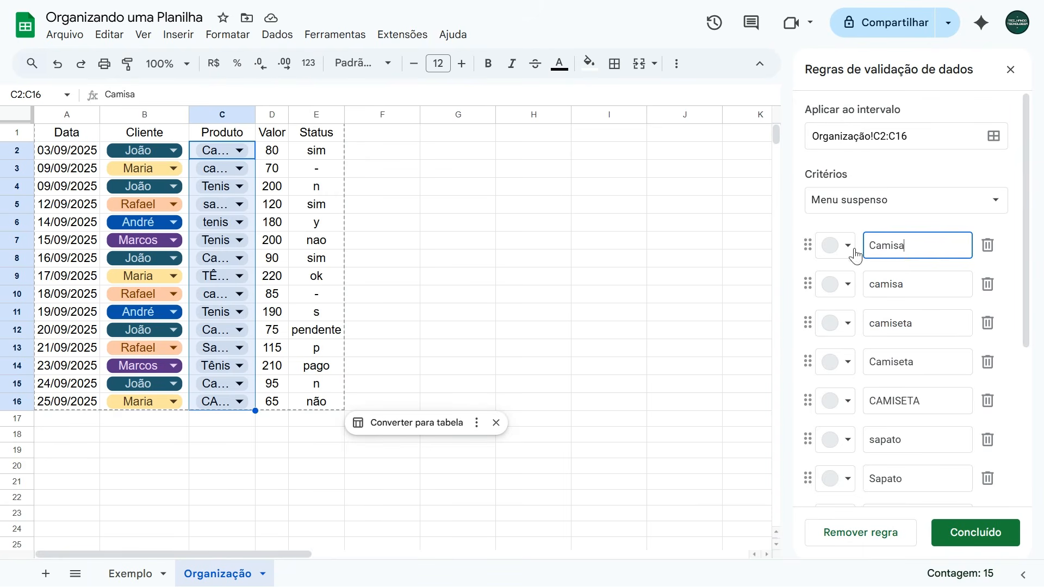
left_click_drag(920, 250, 855, 250)
left_click(940, 250)
scroll(940, 255, "down", 2)
left_click_drag(927, 303, 848, 303)
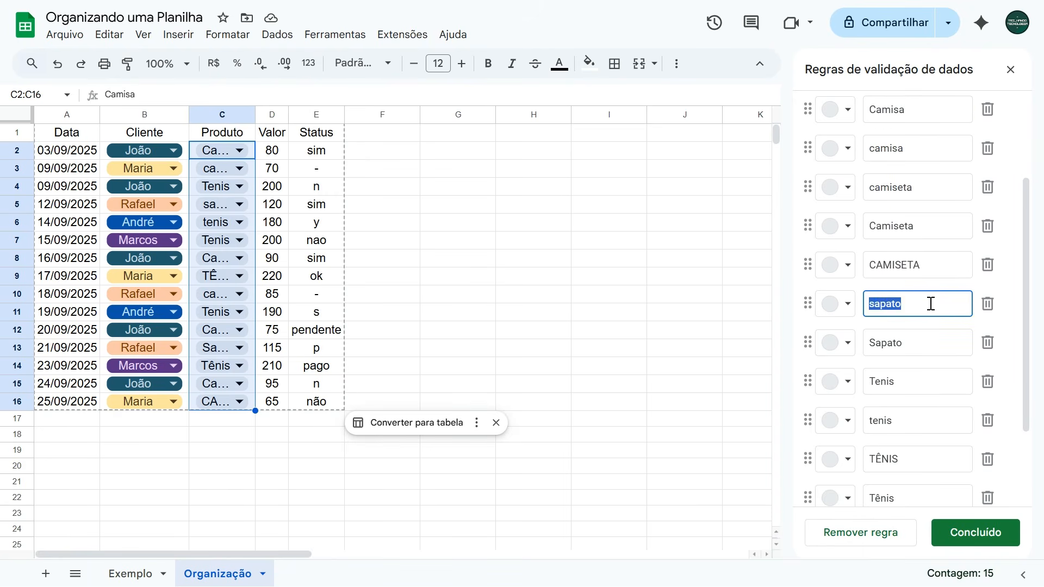
scroll(931, 304, "up", 2)
double_click(921, 244)
left_click(932, 248)
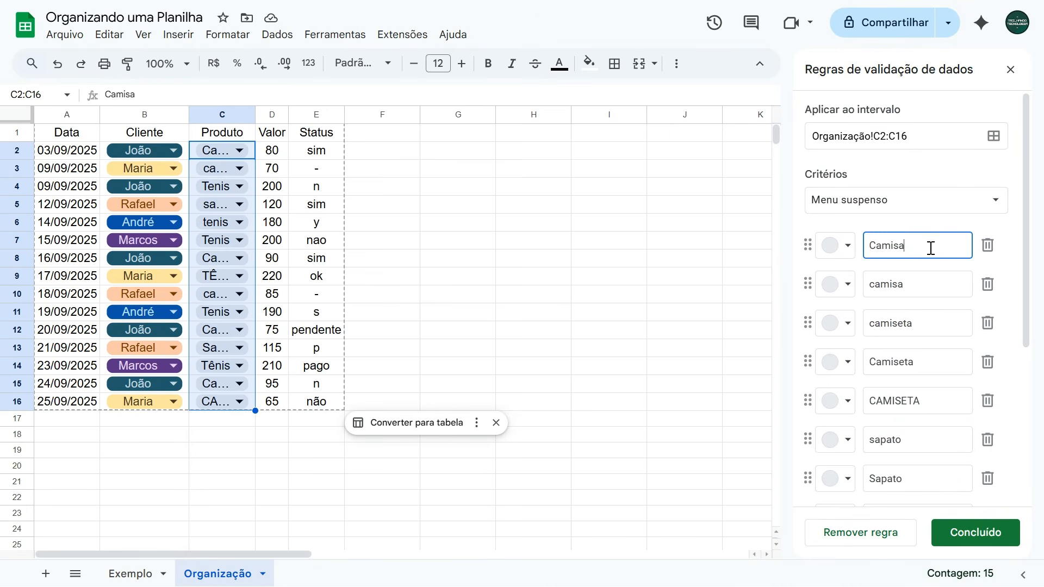
Go through the Produto dropdown items from camisa to Tênis to identify variants of the same product.
left_click(914, 284)
left_click(929, 328)
left_click(932, 362)
left_click(935, 401)
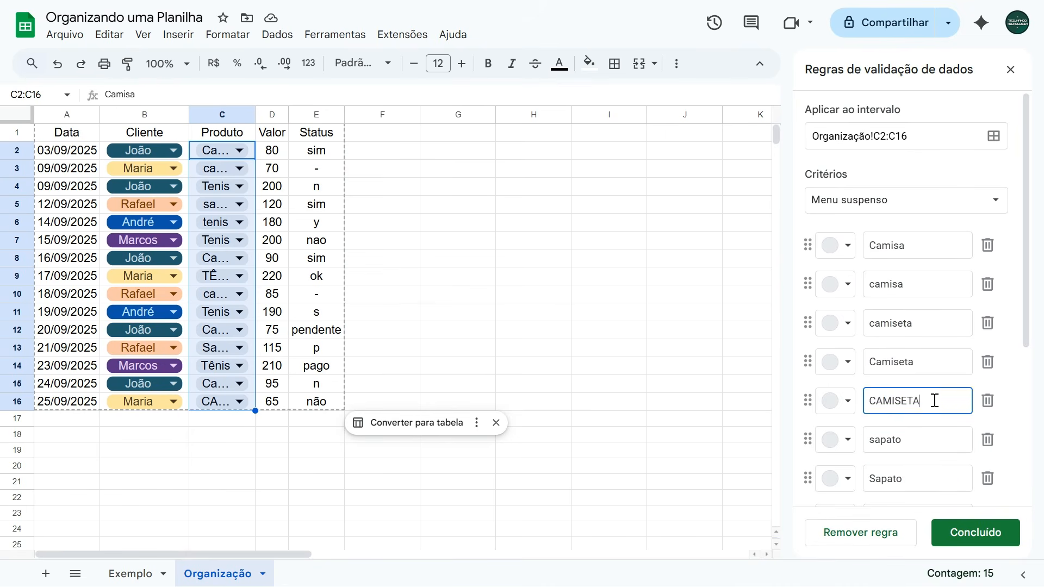
scroll(932, 357, "down", 3)
left_click(907, 235)
left_click(917, 276)
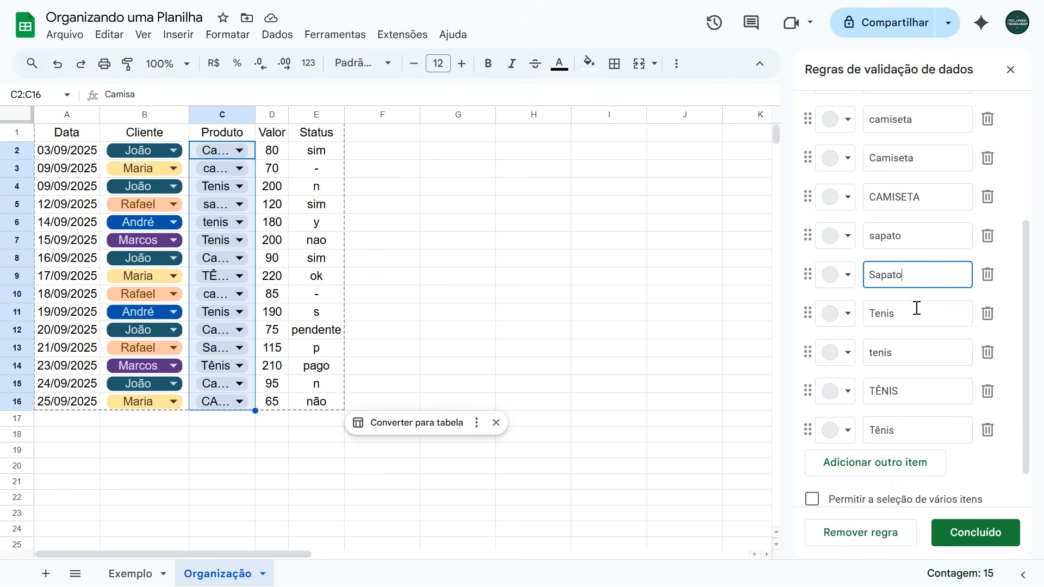
left_click(917, 314)
left_click(917, 355)
left_click(915, 395)
left_click(917, 429)
scroll(920, 381, "up", 4)
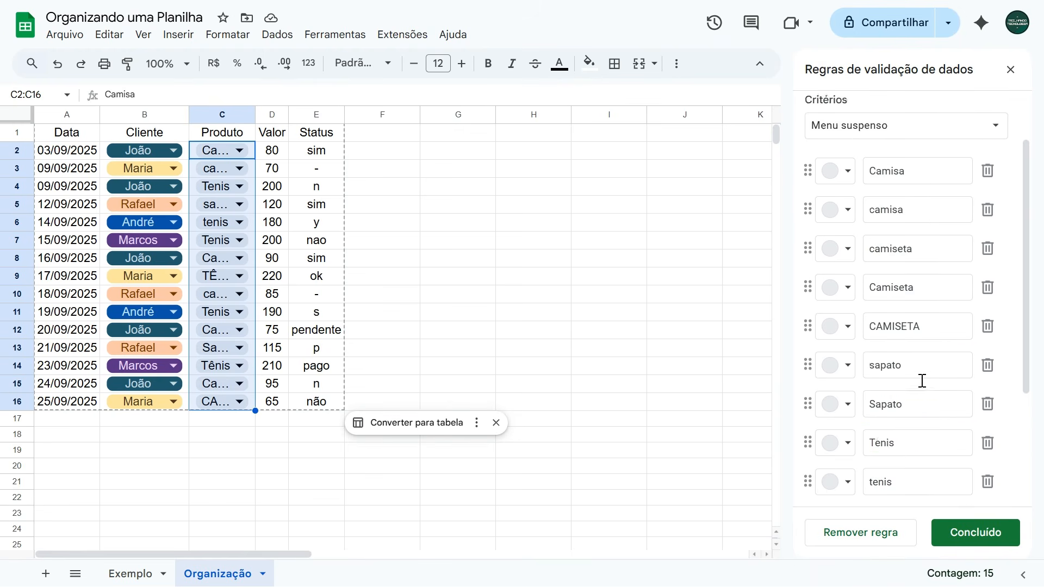
Delete the items Camisa, camisa, camiseta, CAMISETA and sapato from the Produto dropdown rule, keeping Camiseta and Sapato.
left_click(926, 246)
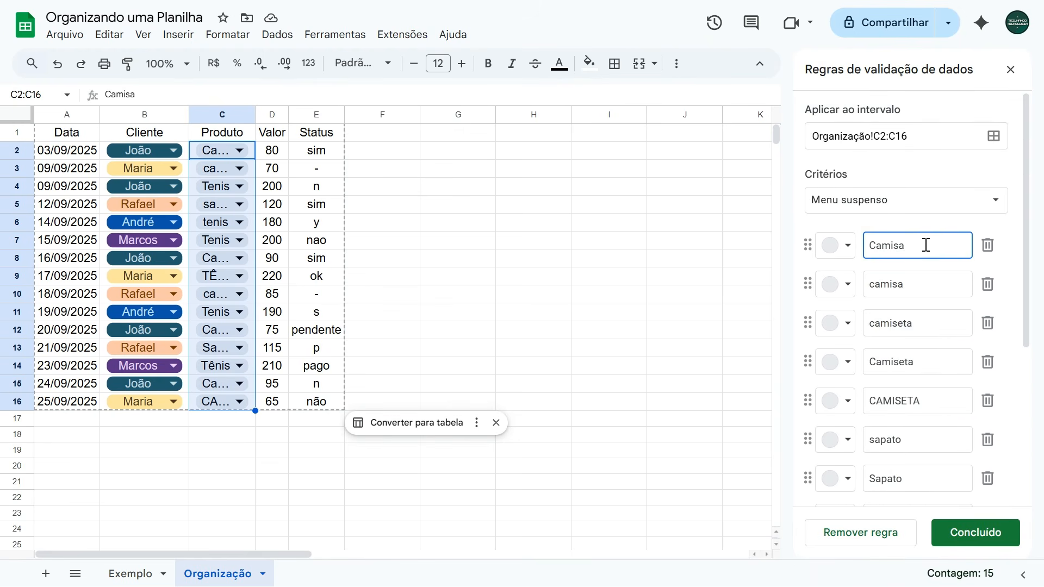
left_click(987, 249)
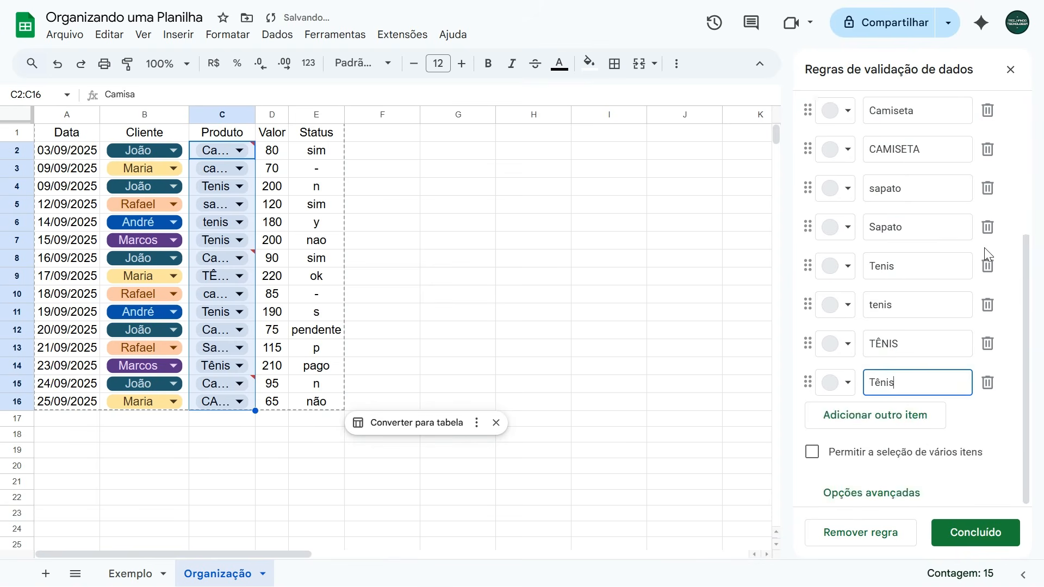
scroll(989, 217, "up", 3)
left_click(988, 168)
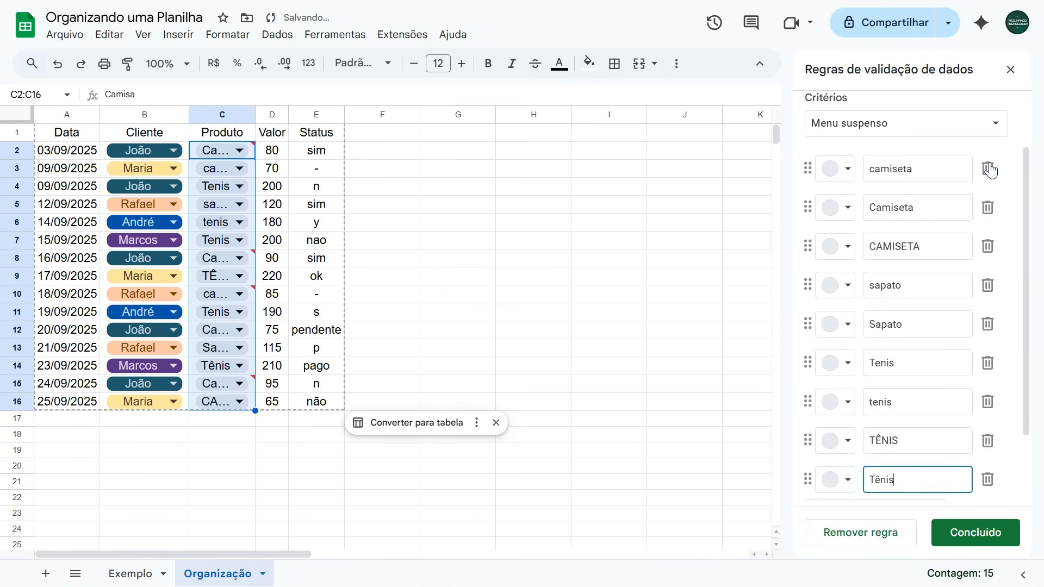
left_click(988, 169)
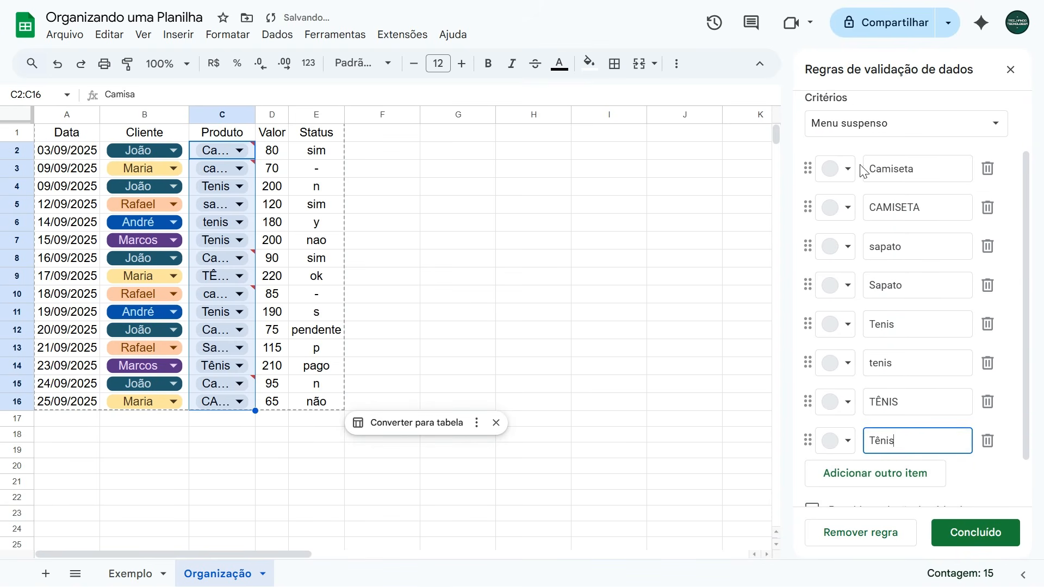
left_click(988, 208)
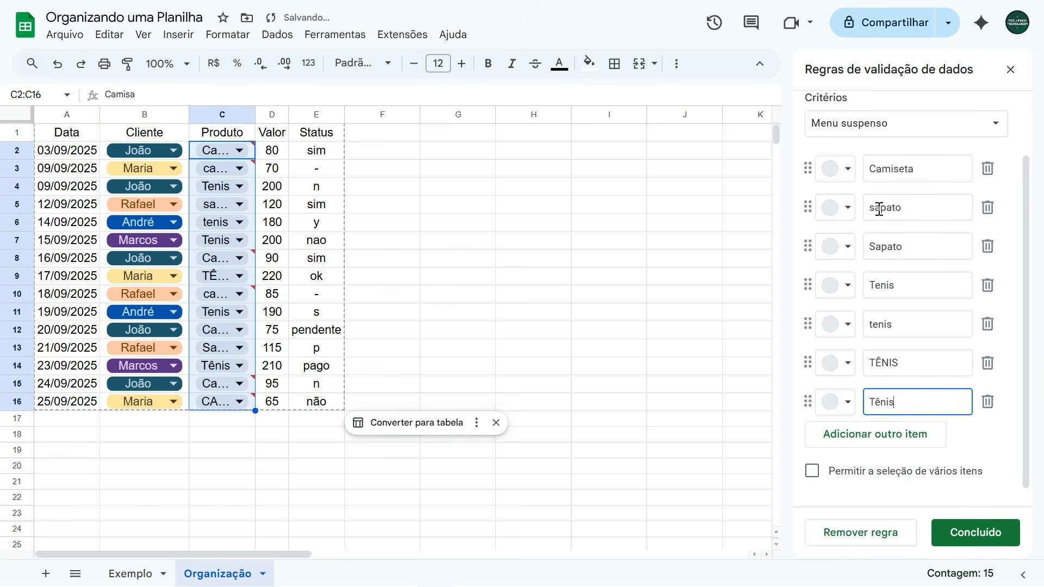
left_click(988, 212)
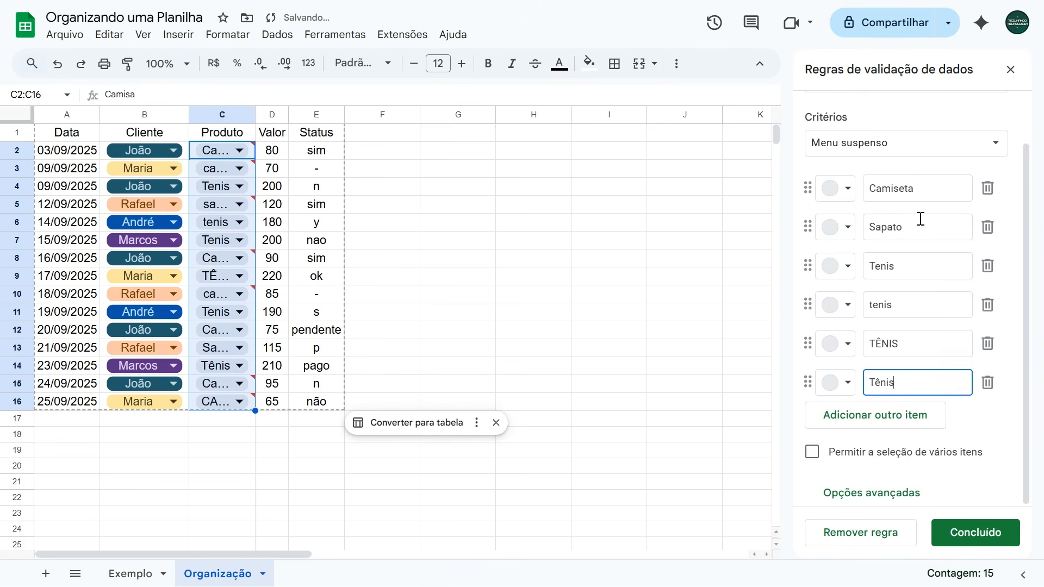
Delete the items Tenis, tenis, TÊNIS and Tênis from the Produto dropdown rule.
left_click(989, 268)
left_click(988, 305)
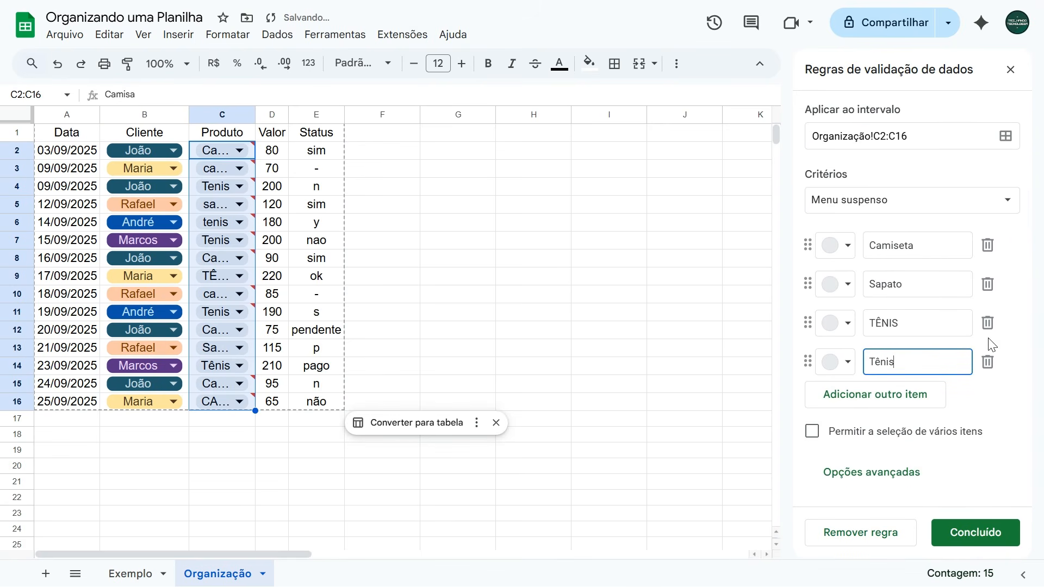
left_click(987, 323)
left_click(988, 323)
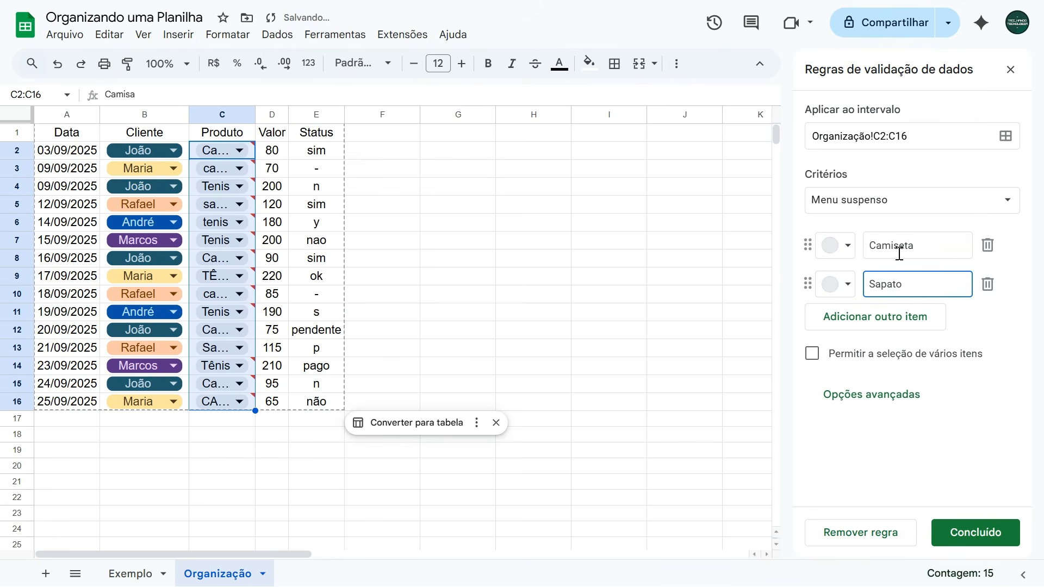
Colour the Camiseta item dark blue and the Sapato item dark green, and save the Produto dropdown rule.
left_click(836, 253)
left_click(963, 326)
left_click(836, 283)
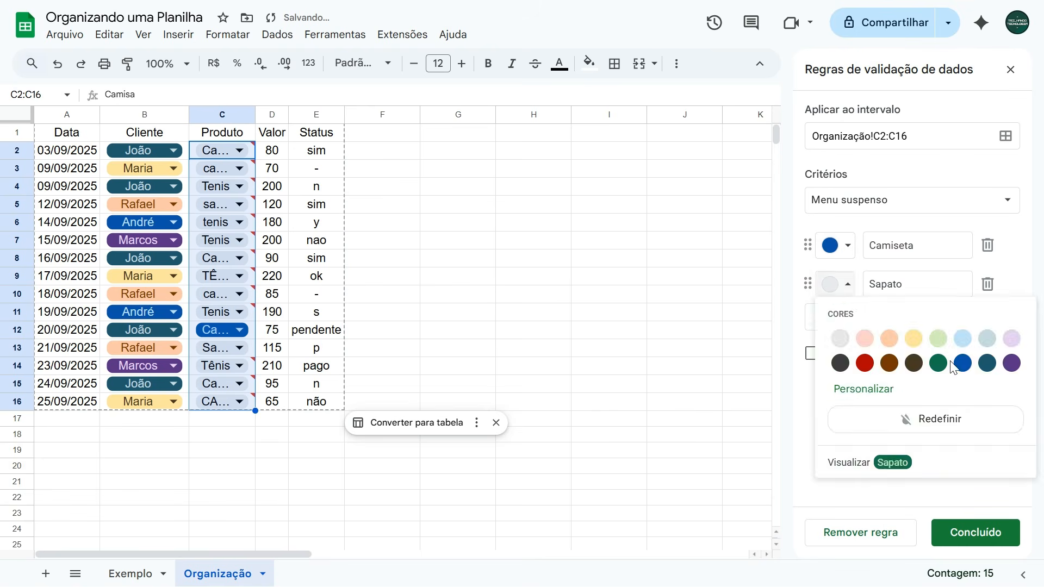
left_click(939, 363)
left_click(976, 534)
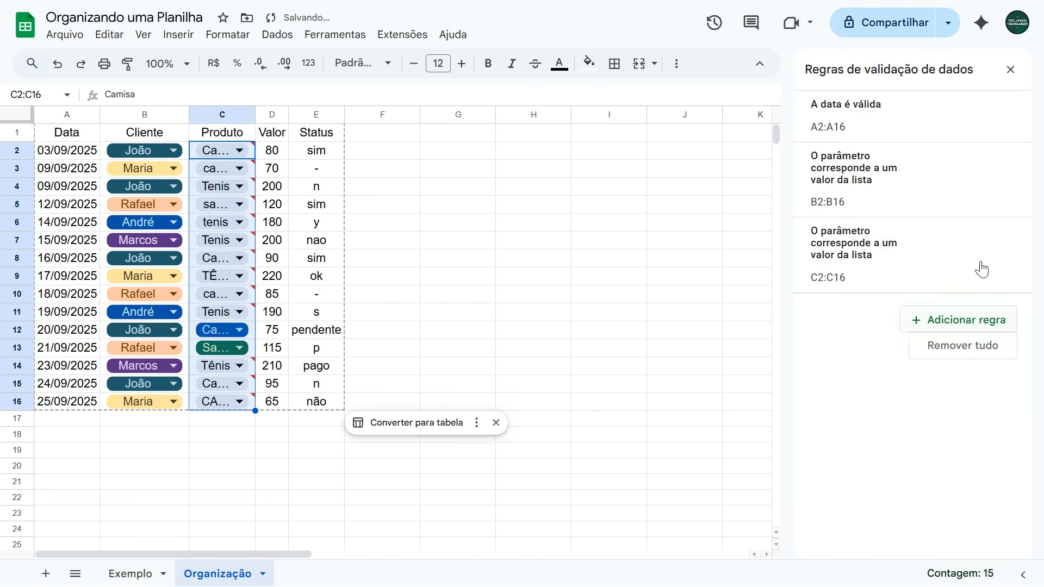
key("Escape")
left_click(464, 206)
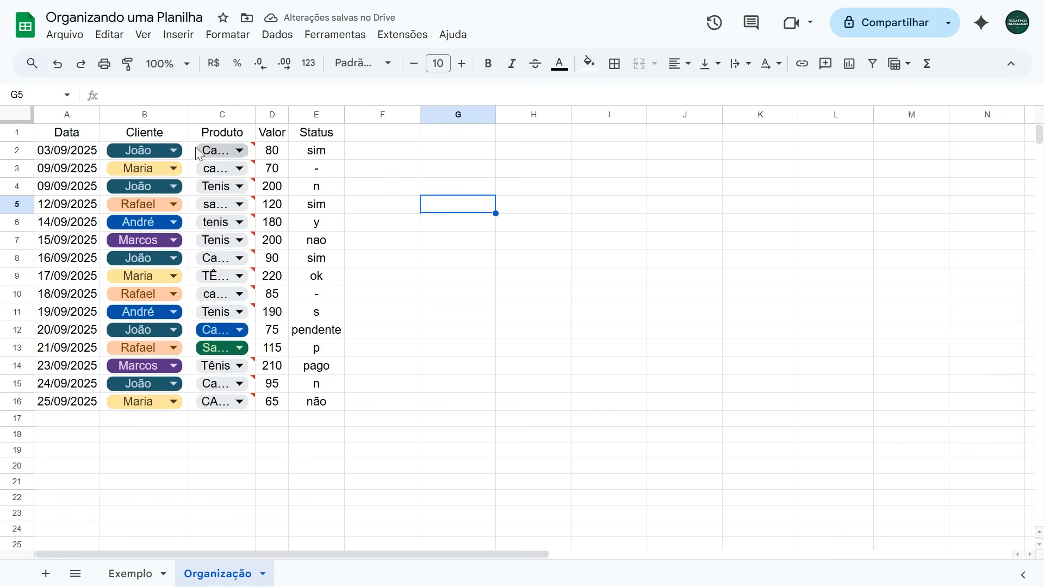
Auto-fit the width of the Produto column and replace the invalid entries in C2 and C3 with Camiseta.
double_click(257, 115)
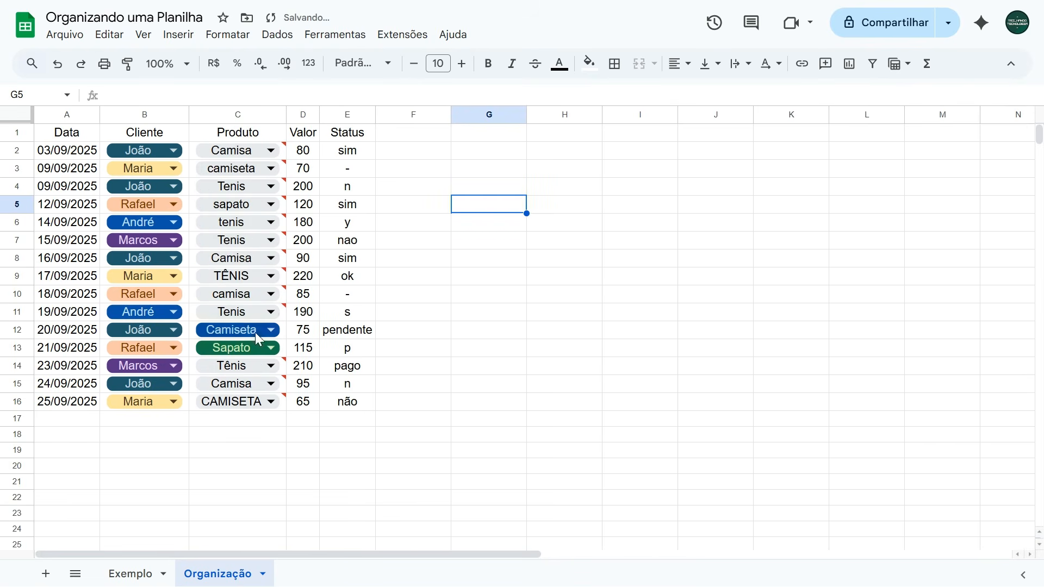
double_click(249, 153)
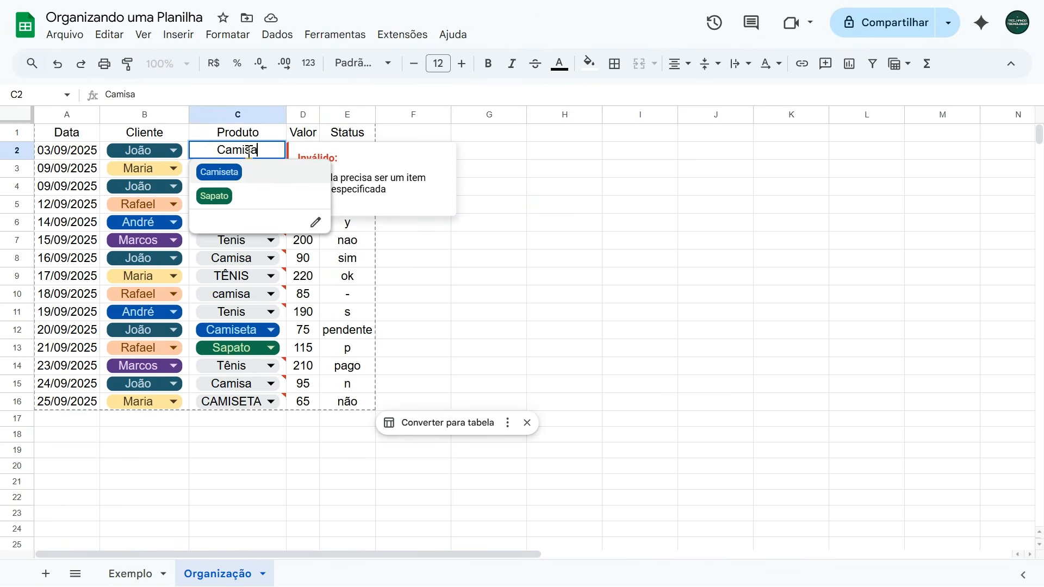
left_click(232, 174)
double_click(240, 168)
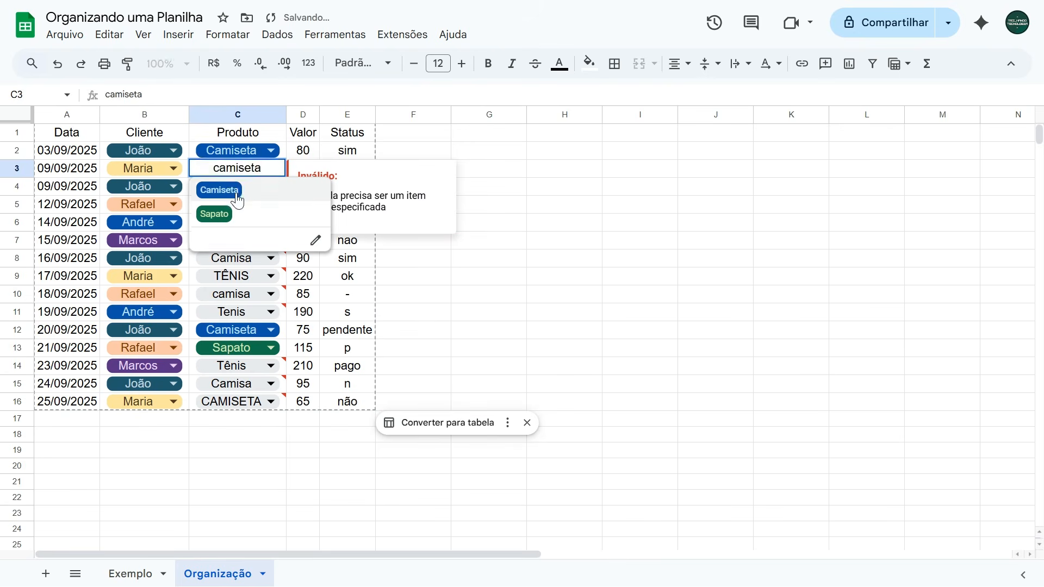
left_click(234, 192)
Replace the remaining invalid Produto entries in C4:C16 with Sapato for shoe variants and Camiseta for shirt variants, and check the option list in C2.
double_click(240, 186)
left_click(240, 234)
double_click(240, 203)
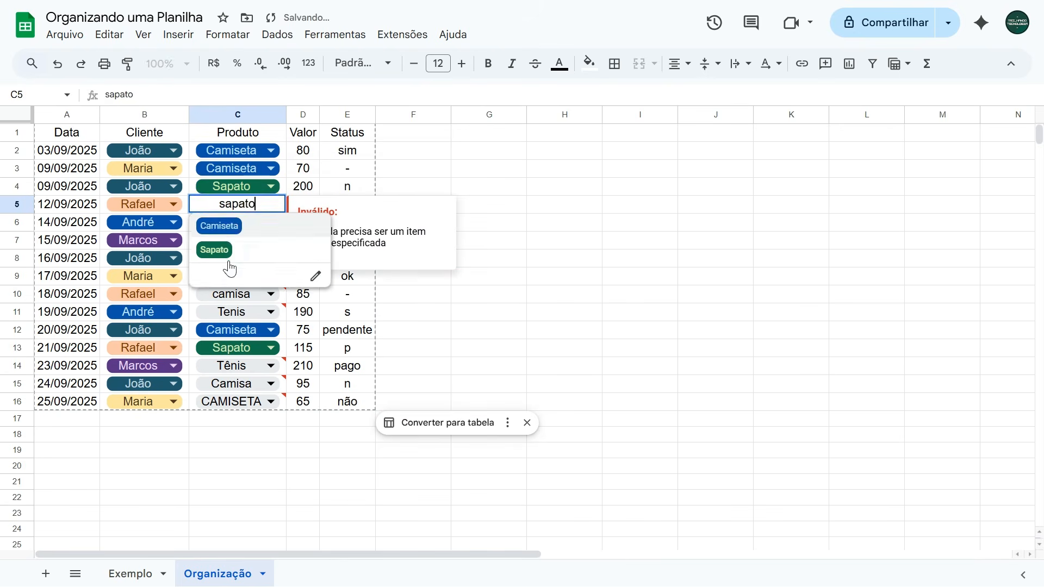
left_click(218, 250)
double_click(234, 222)
left_click(230, 269)
double_click(234, 240)
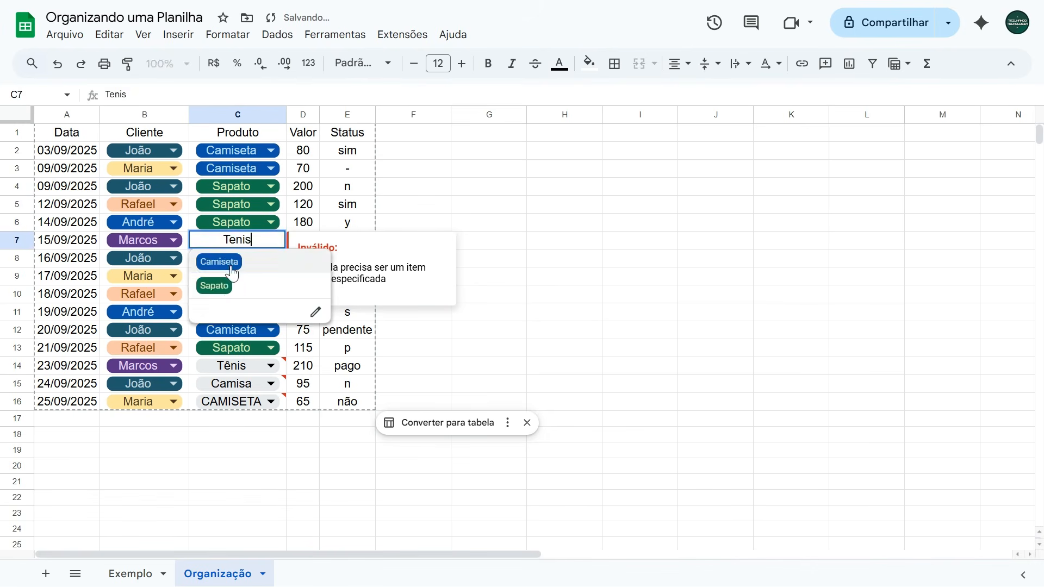
left_click(228, 286)
double_click(234, 258)
left_click(232, 279)
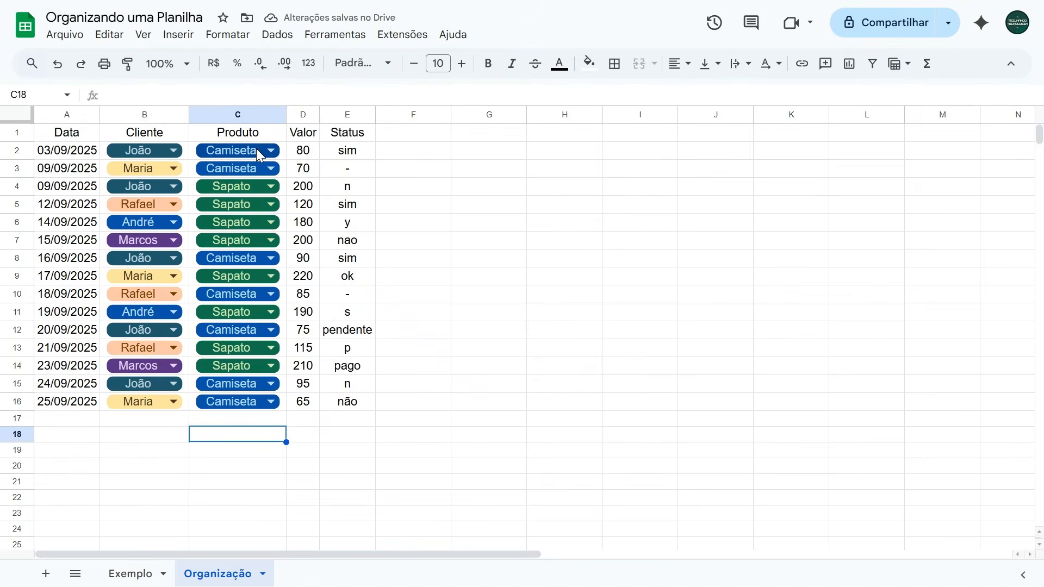
double_click(257, 150)
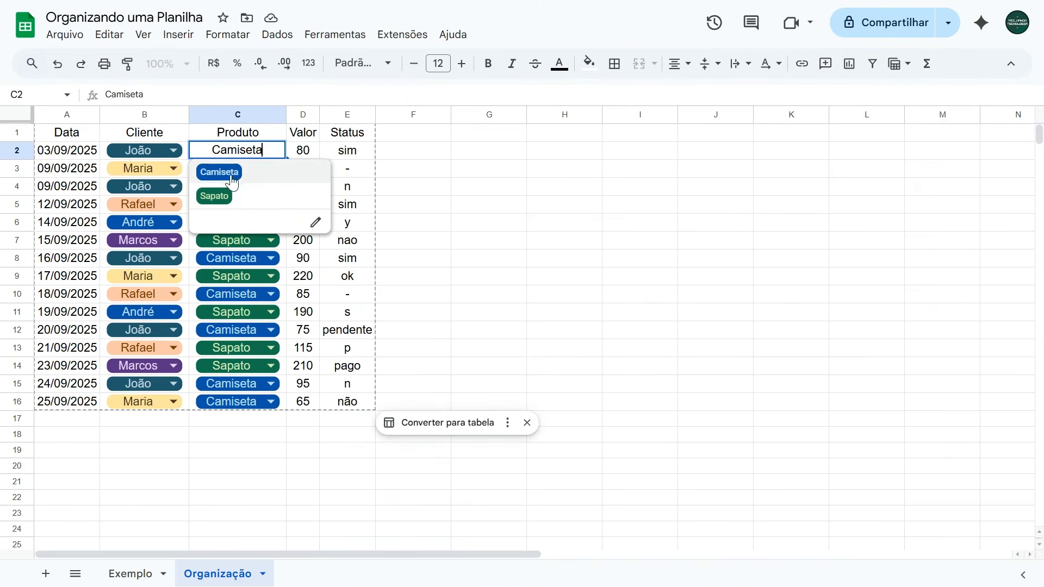
key("Escape")
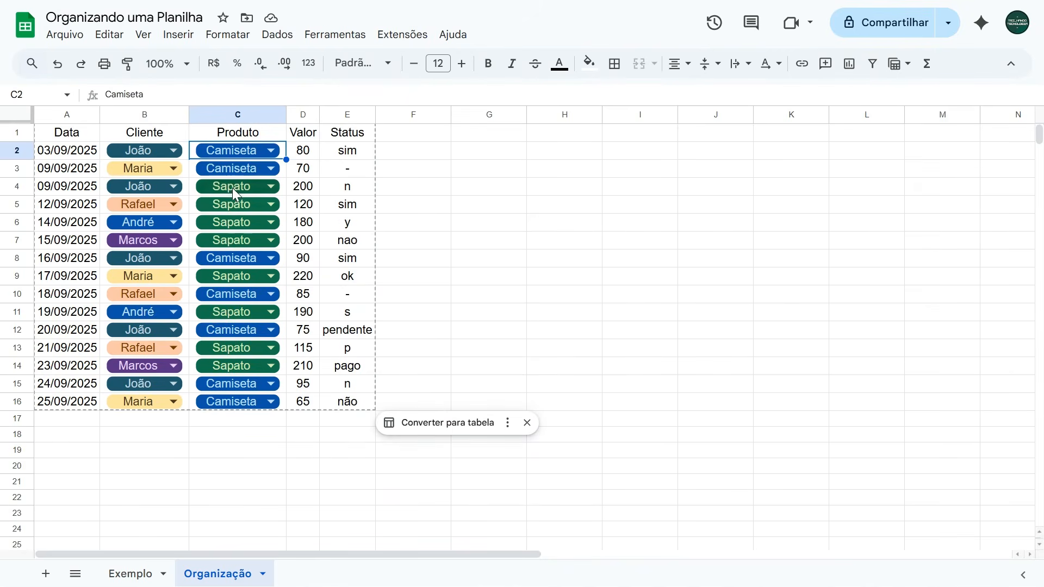
left_click(438, 158)
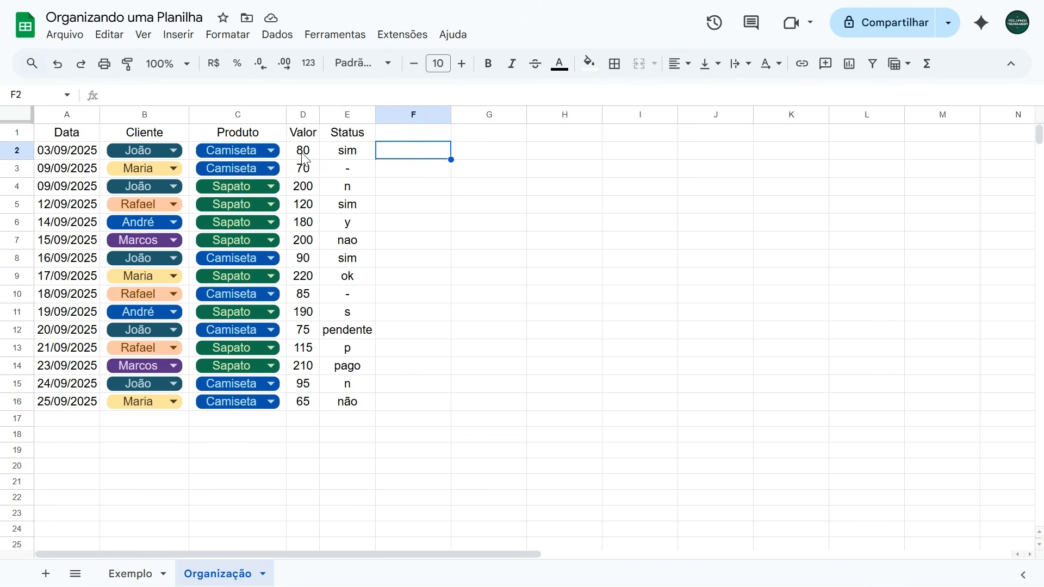
Format the Valor entries in D2:D16 as R$ currency and auto-fit the width of the Valor column.
left_click_drag(305, 158, 303, 405)
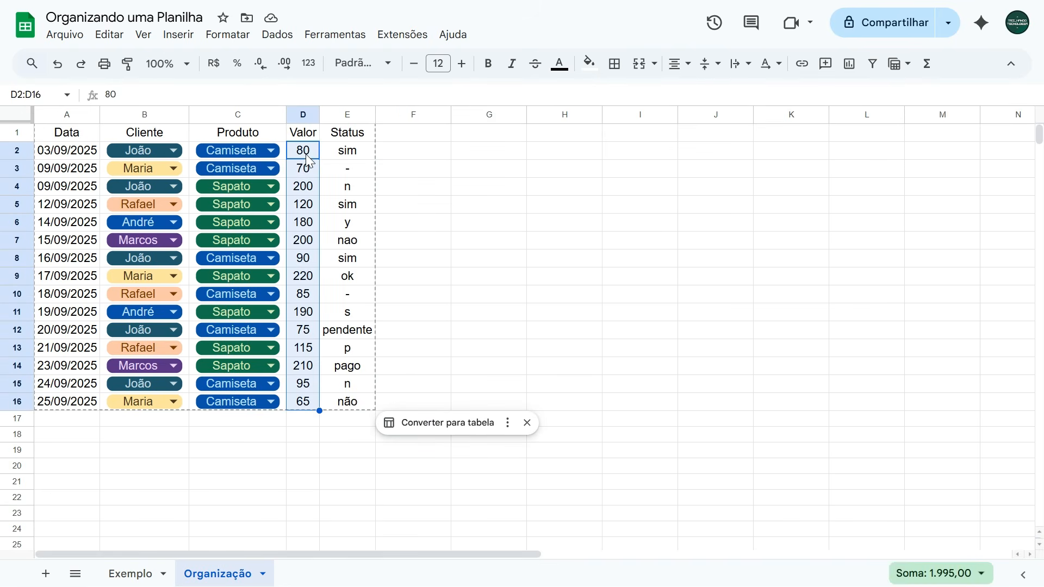
left_click(446, 169)
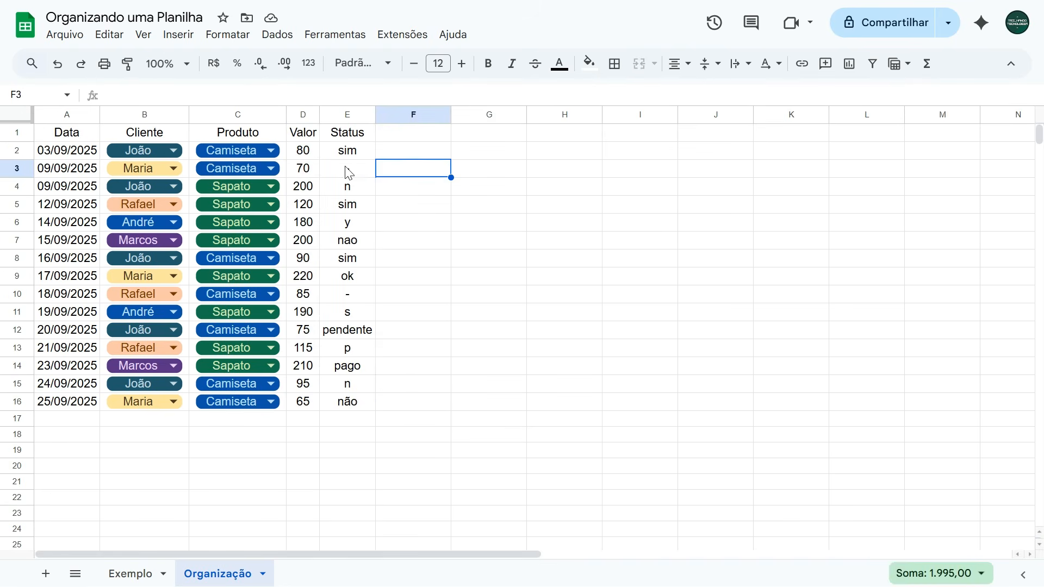
left_click_drag(306, 153, 304, 406)
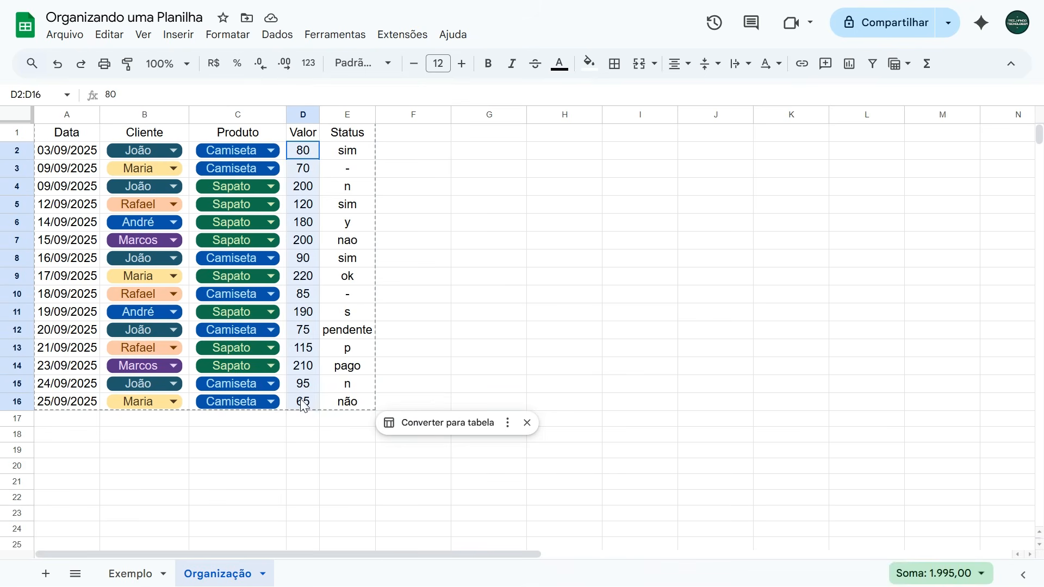
left_click(215, 65)
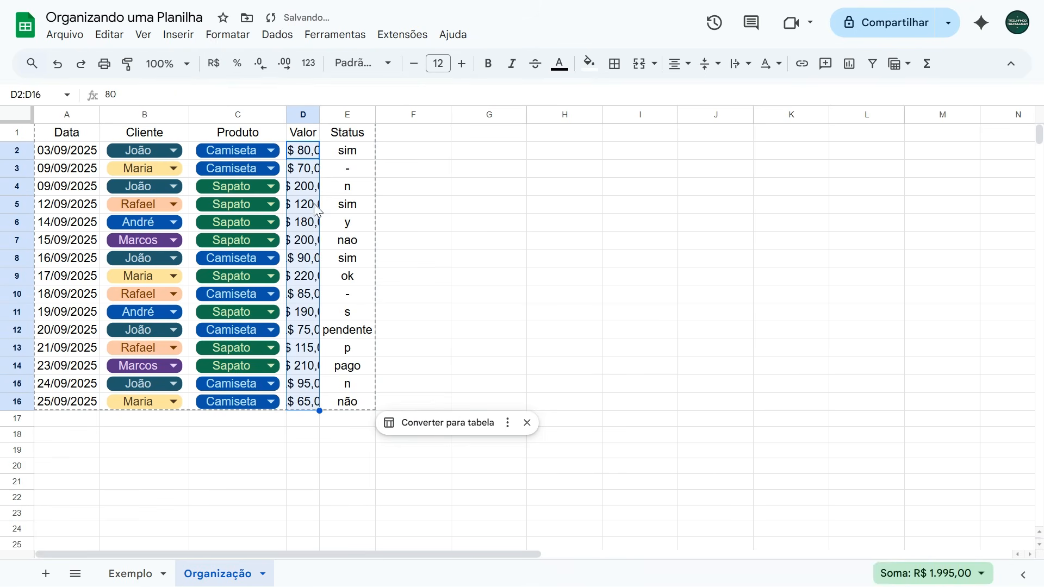
left_click(412, 155)
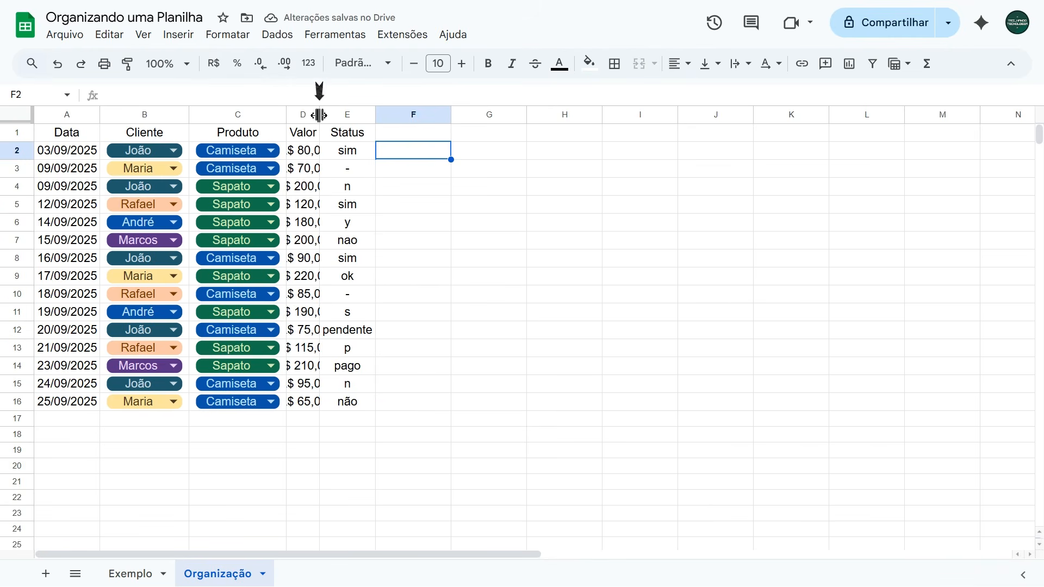
double_click(319, 115)
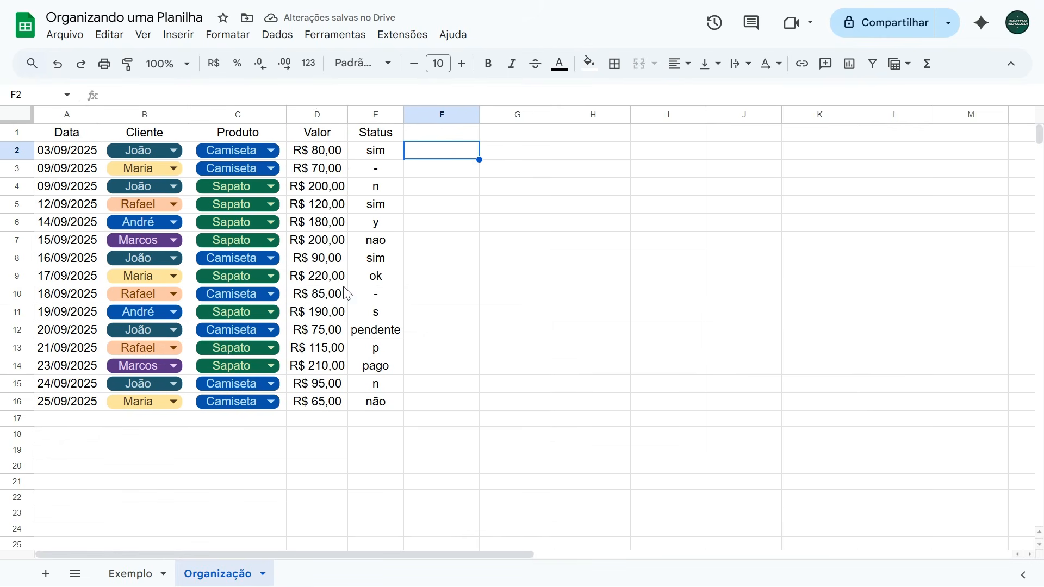
Review the inconsistent Status entries and move them from E2:E16 to H2:H16, outside the table.
left_click(395, 137)
left_click(398, 157)
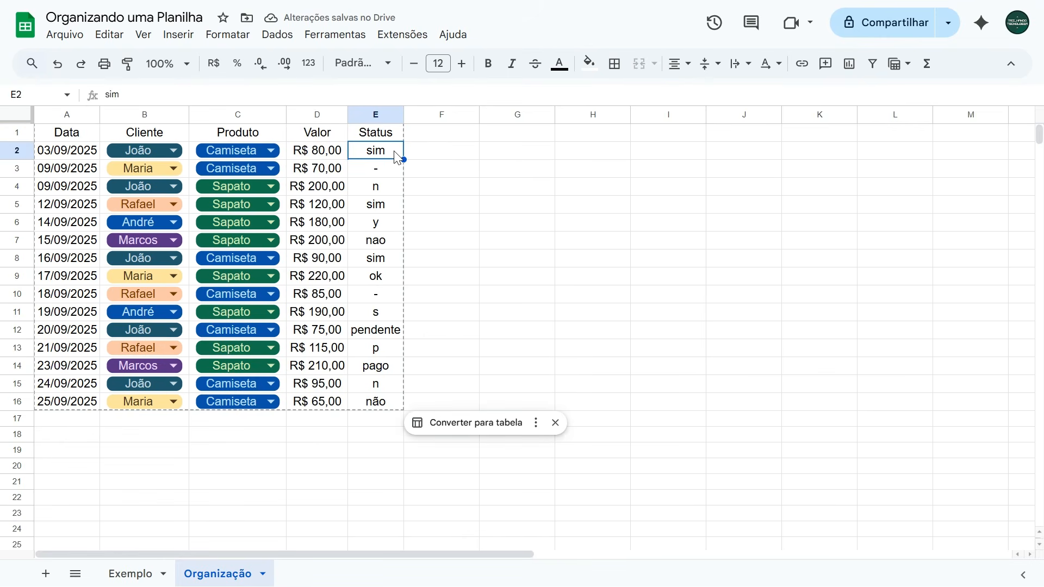
left_click(386, 193)
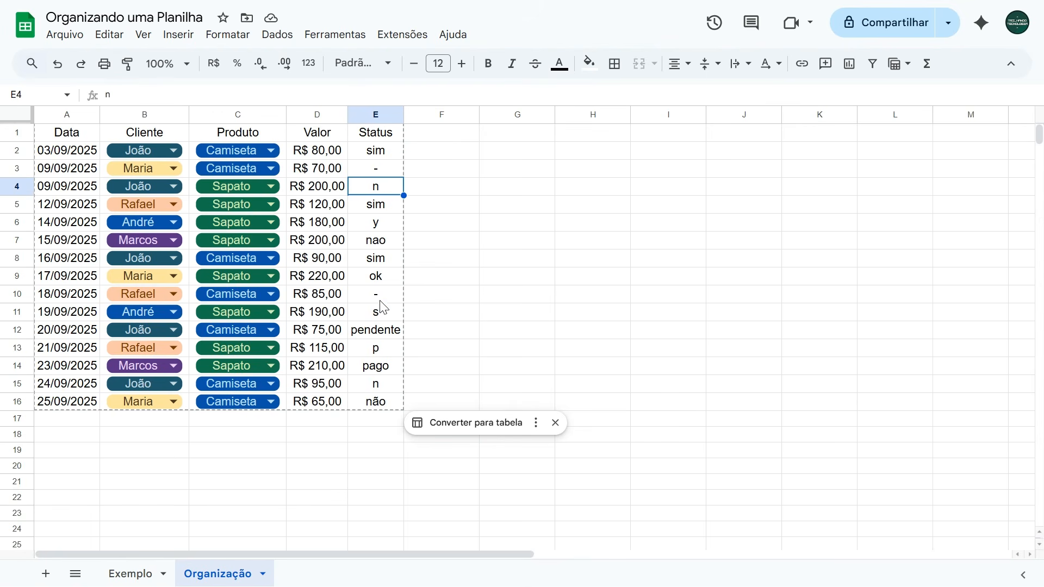
left_click(381, 301)
left_click(384, 334)
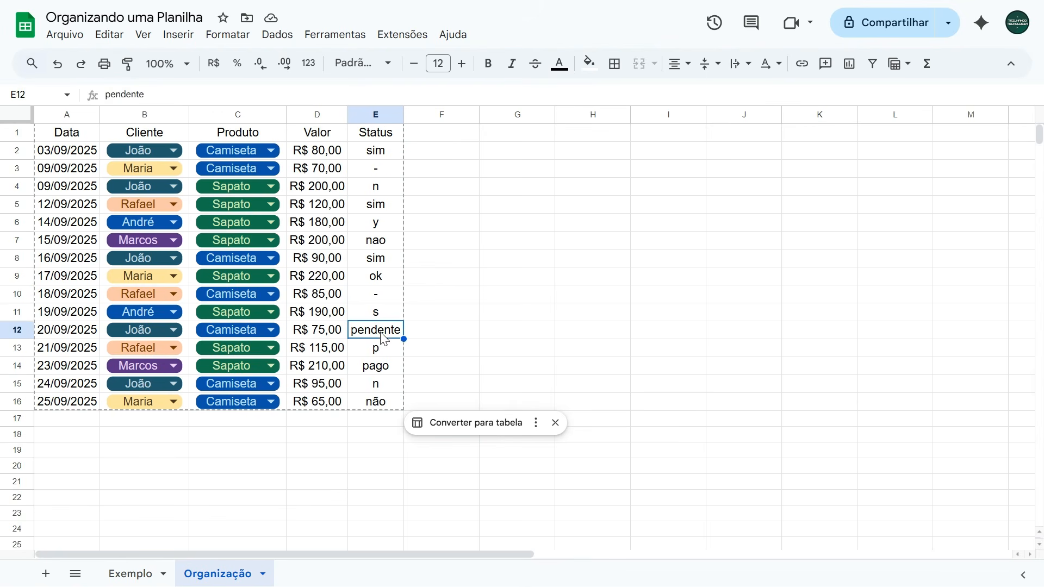
left_click(376, 155)
key("ctrl+shift+Down")
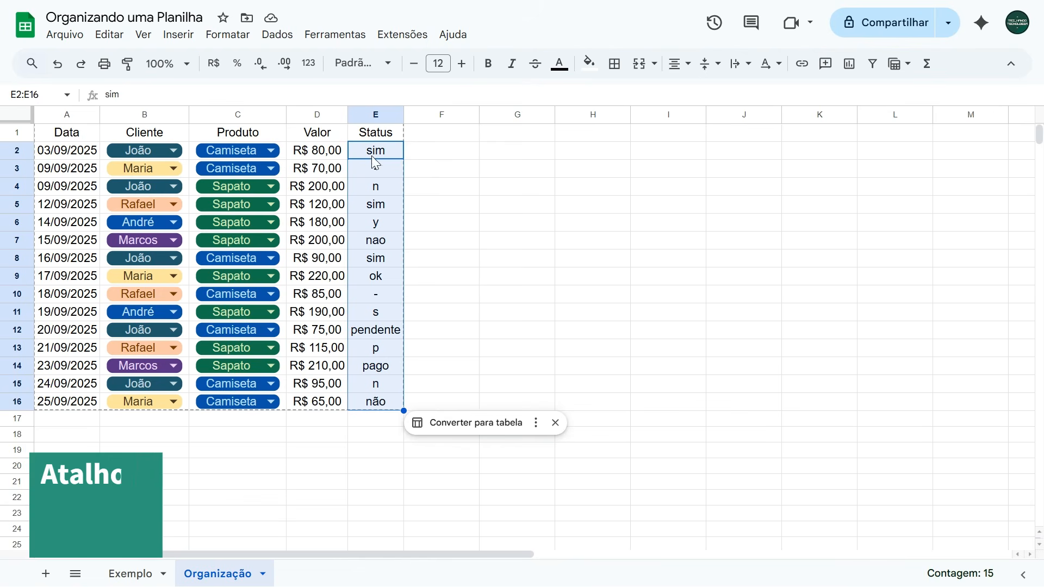
left_click(591, 159)
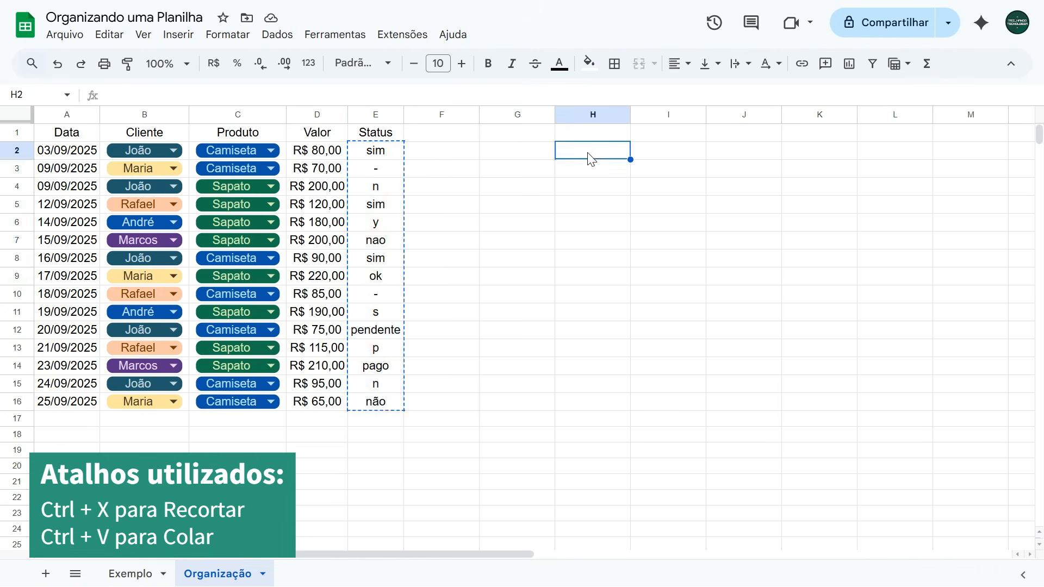
key("ctrl+v")
left_click(600, 156)
left_click(596, 186)
left_click(596, 211)
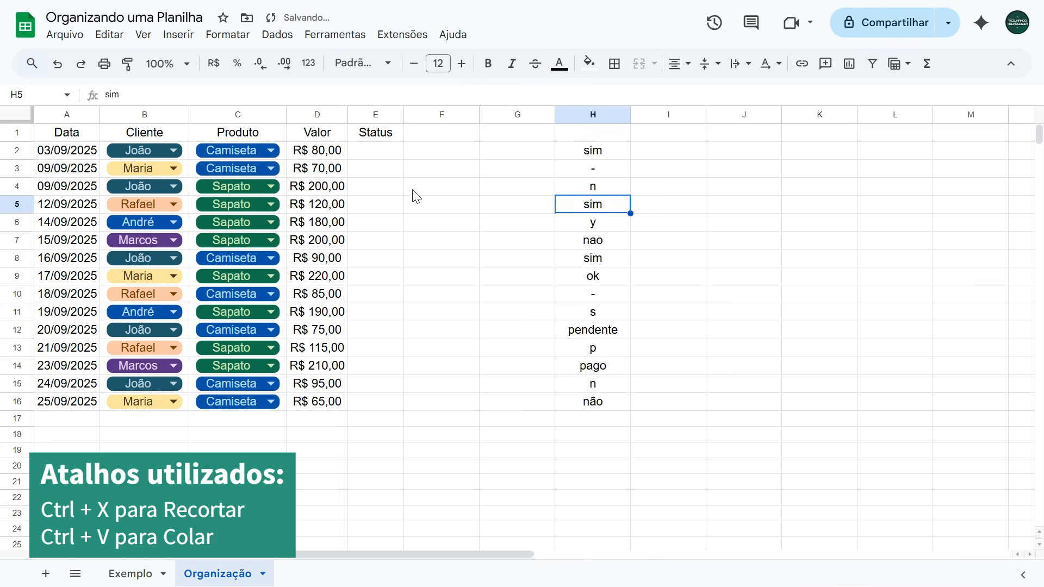
Insert checkboxes in the empty Status cells E2:E16.
left_click_drag(369, 155, 371, 401)
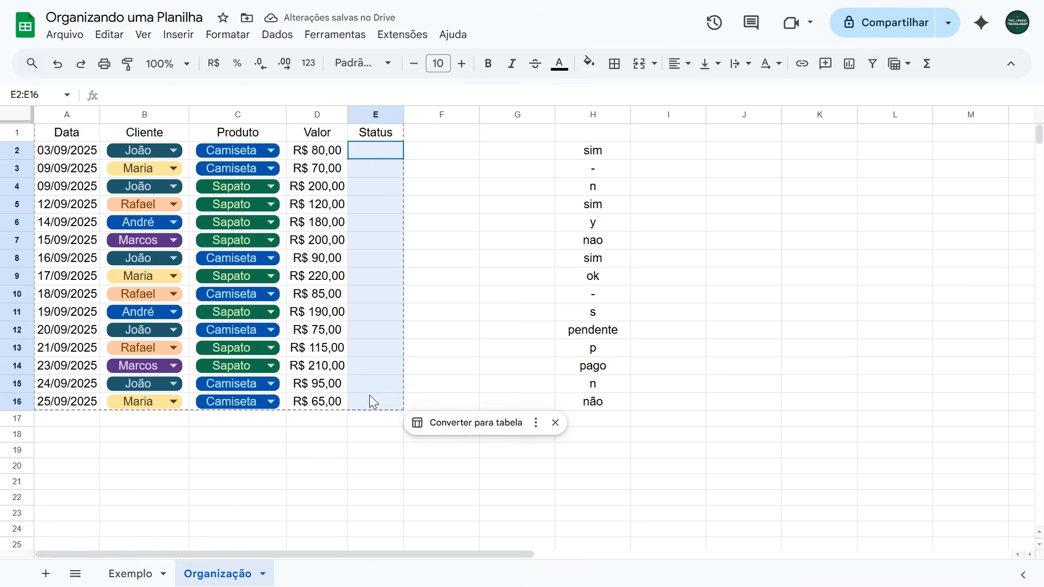
left_click(190, 39)
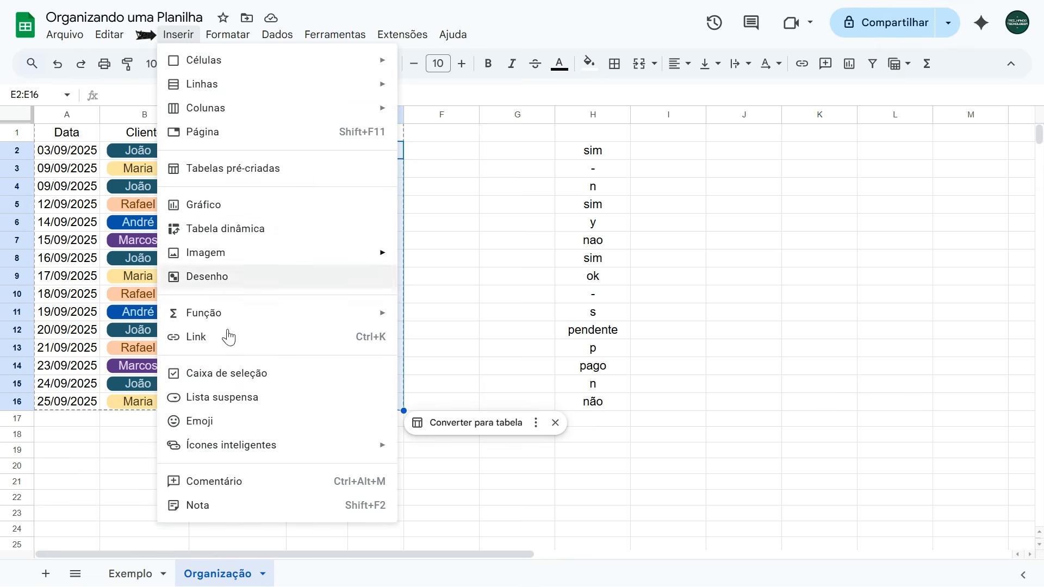
left_click(227, 379)
left_click(427, 156)
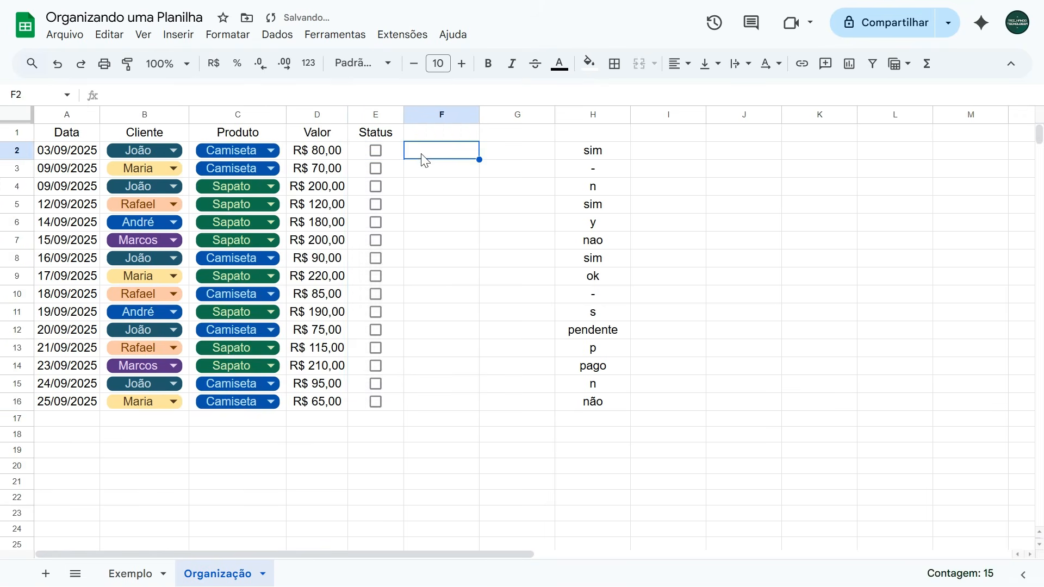
Tick the Status checkboxes in E2, E5, E8, E11, E13 and E14.
left_click(375, 152)
left_click(377, 203)
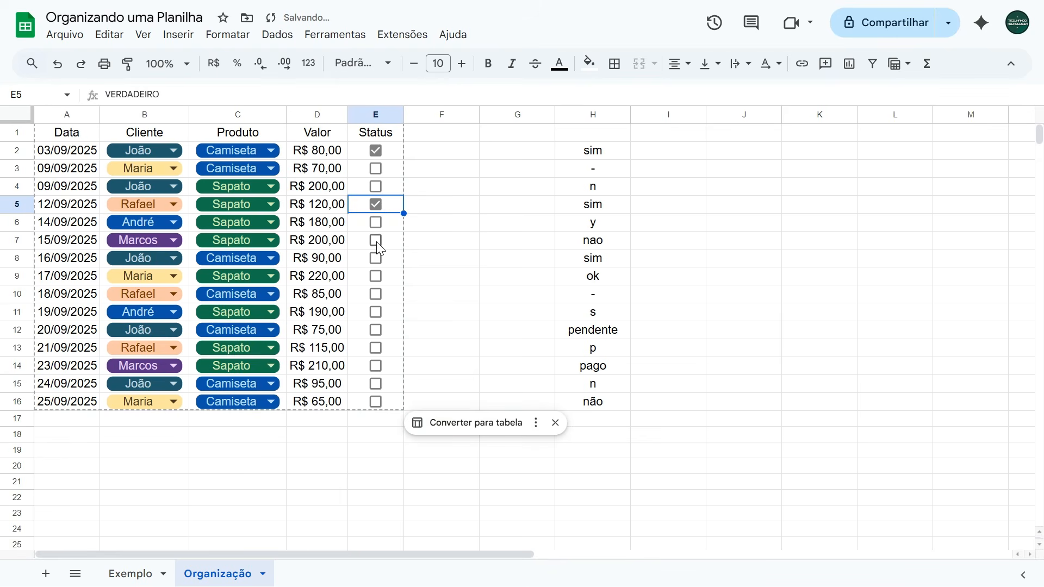
left_click(376, 257)
left_click(376, 314)
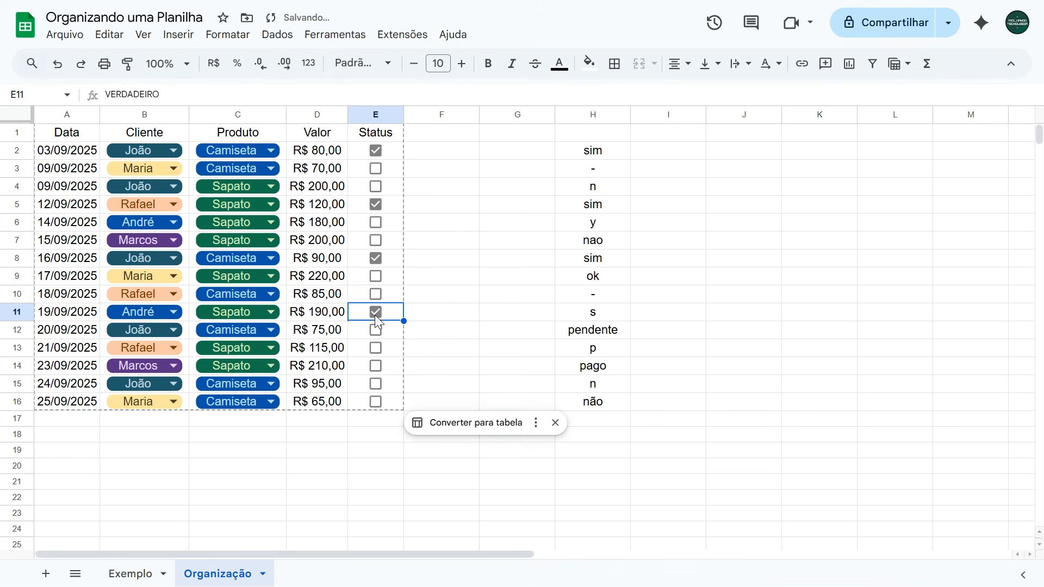
left_click(379, 350)
left_click(380, 367)
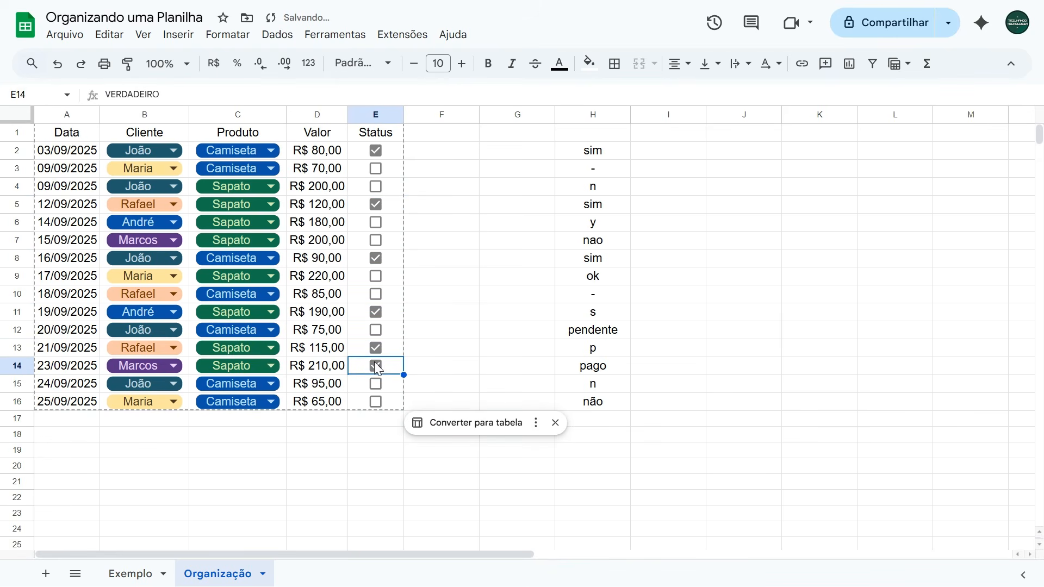
Delete the old status entries in H2:H16 outside the table.
left_click_drag(603, 156, 601, 397)
key("Delete")
left_click(503, 229)
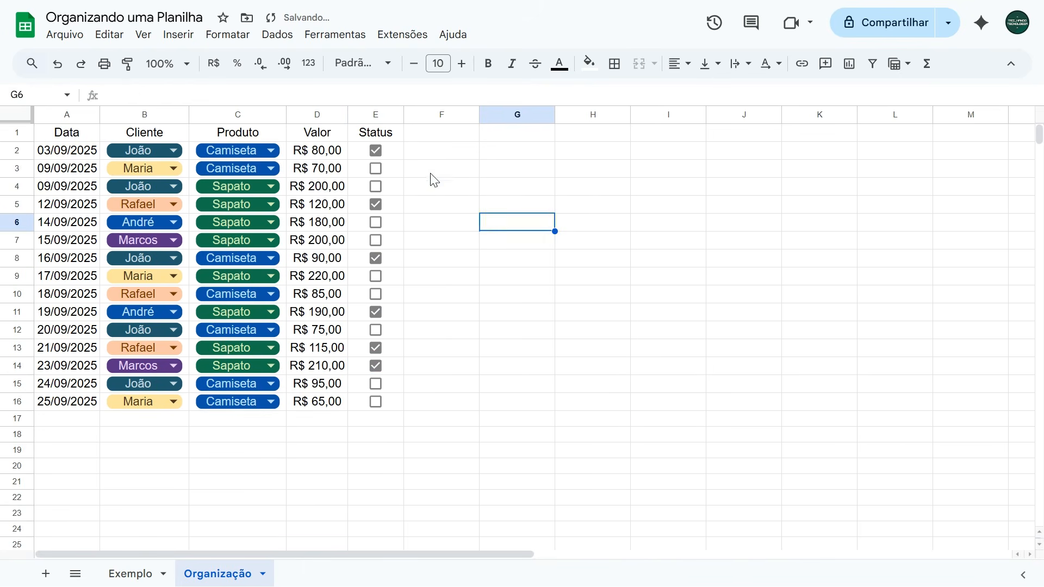
Toggle the Status checkboxes in E2 and E5 off and back on.
left_click(422, 172)
left_click(374, 152)
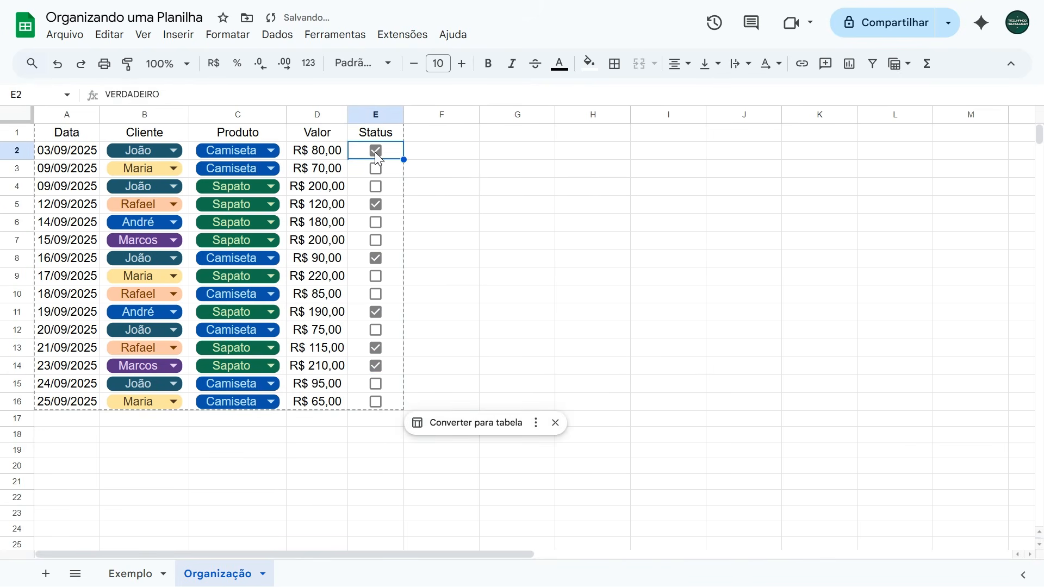
left_click(374, 204)
left_click(374, 205)
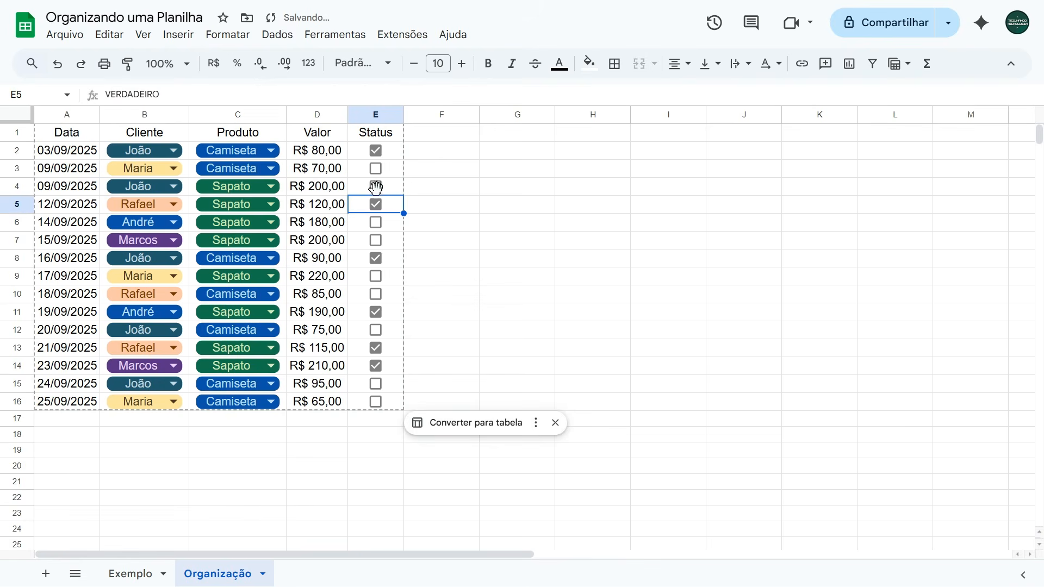
left_click(428, 158)
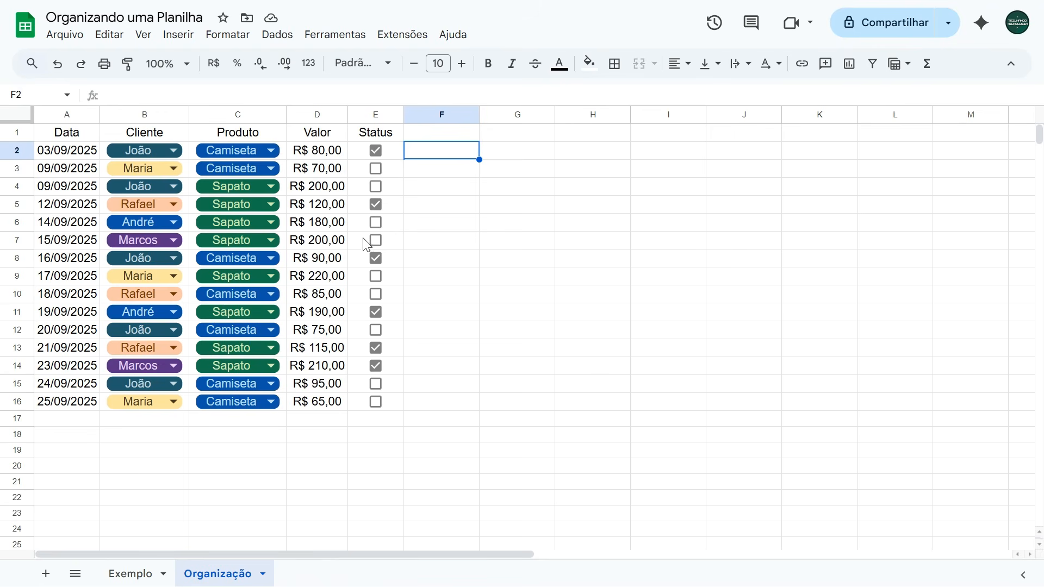
Give the header cells A1:E1 a dark blue fill and white text.
left_click_drag(71, 139, 363, 404)
left_click(445, 142)
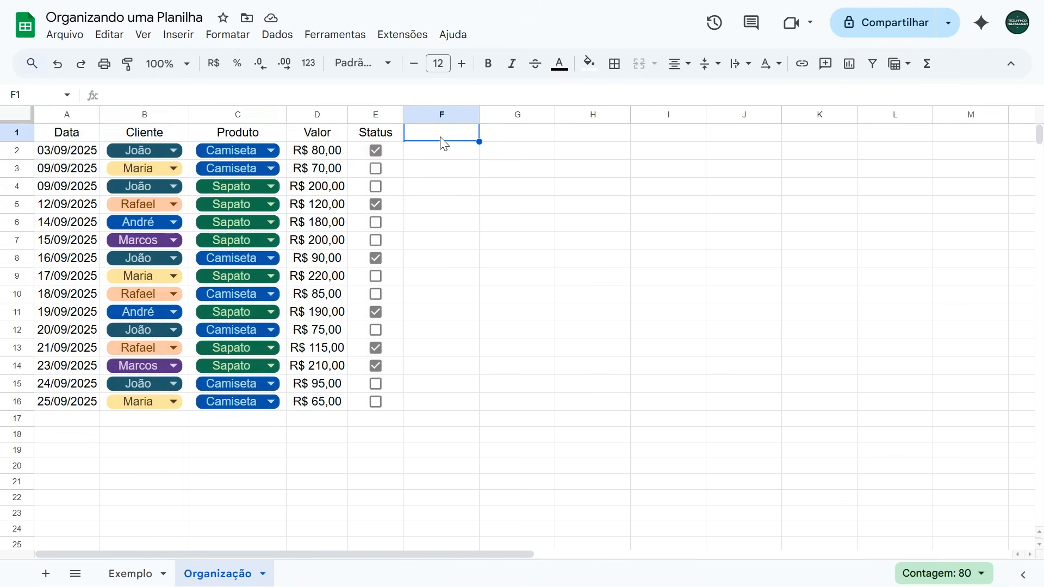
left_click(60, 141)
left_click_drag(120, 139, 373, 137)
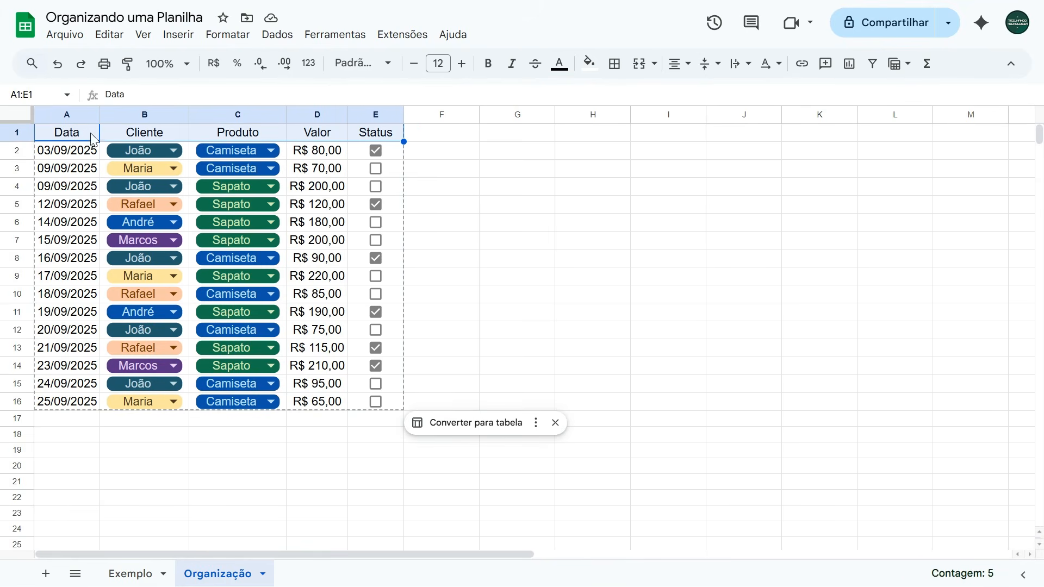
left_click(588, 69)
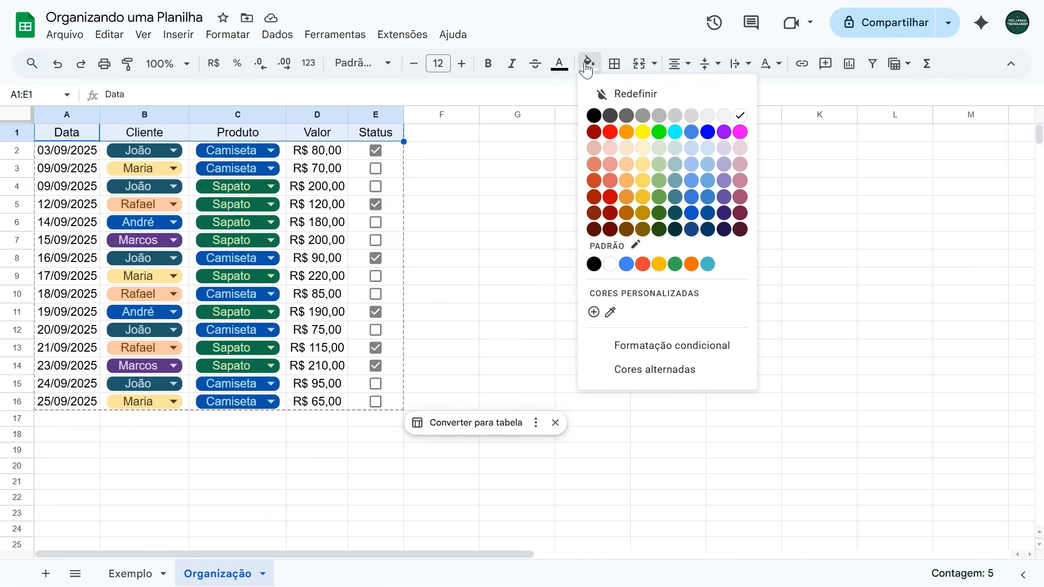
left_click(693, 231)
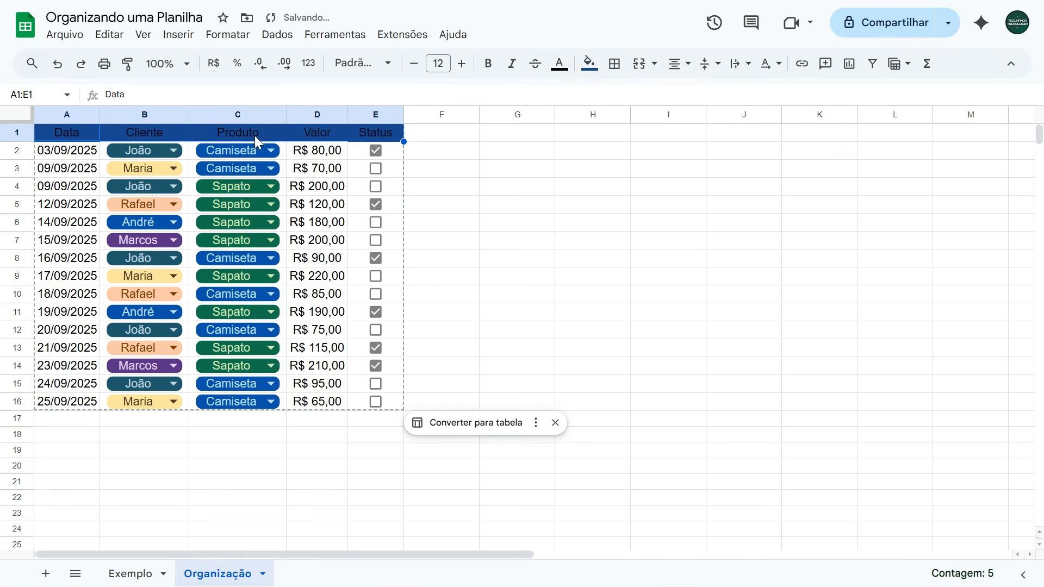
left_click(560, 63)
left_click(710, 115)
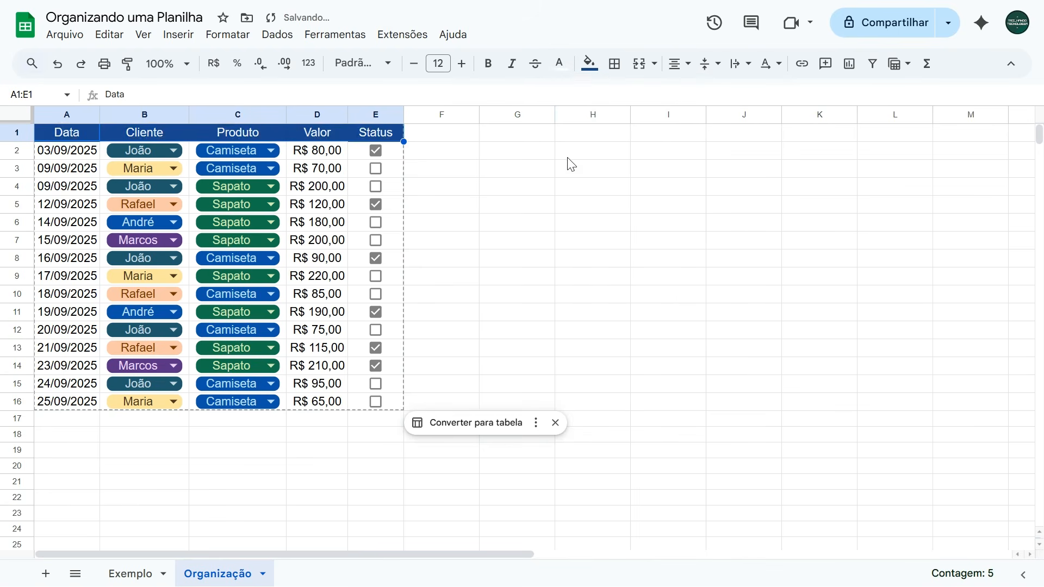
left_click(568, 154)
Apply alternating colors to A2:E16 without a title row, using the light blue default style.
left_click(76, 155)
left_click_drag(240, 290, 370, 406)
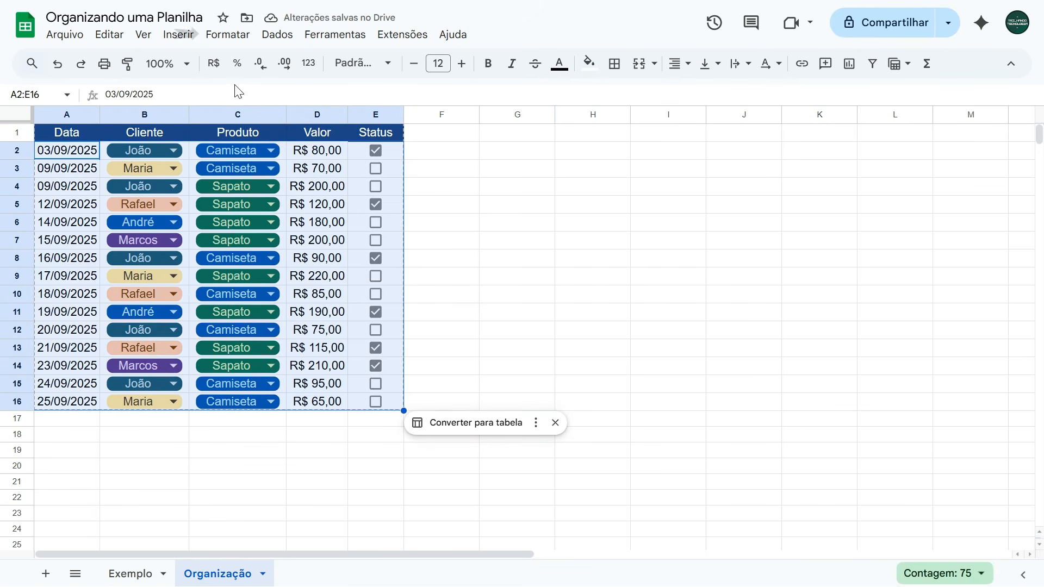
left_click(228, 35)
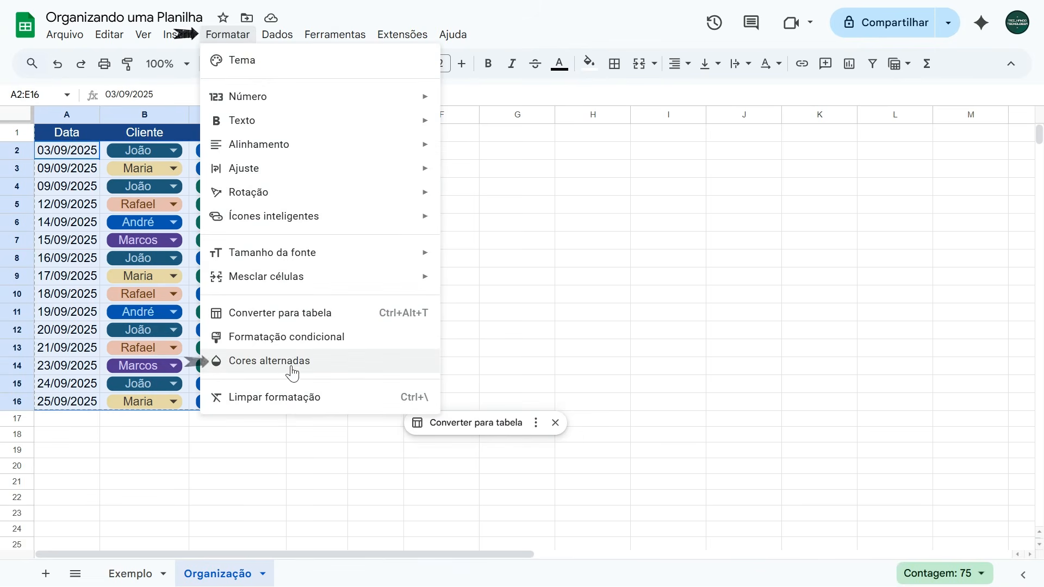
left_click(258, 361)
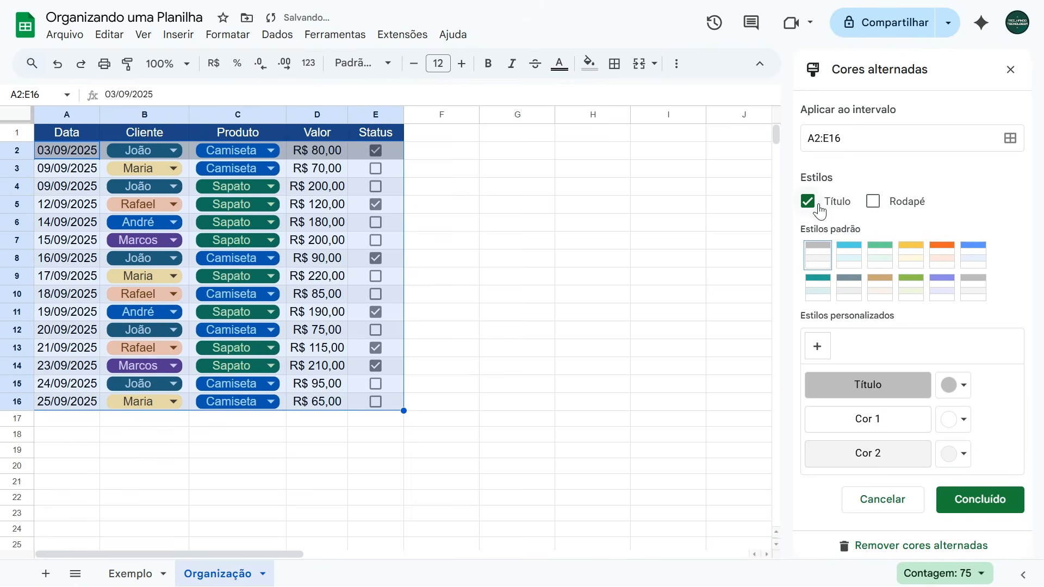
left_click(810, 205)
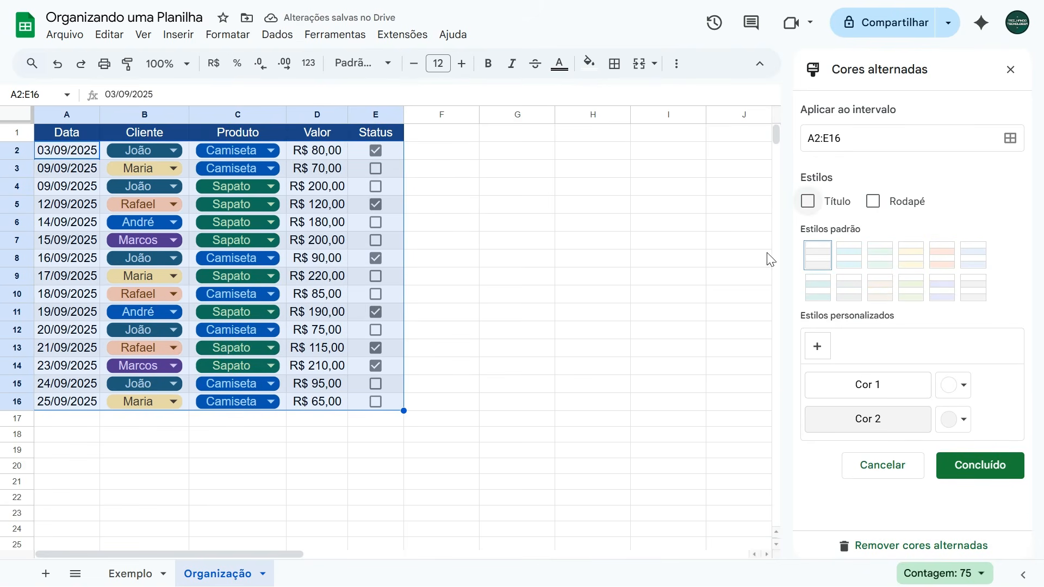
left_click(980, 263)
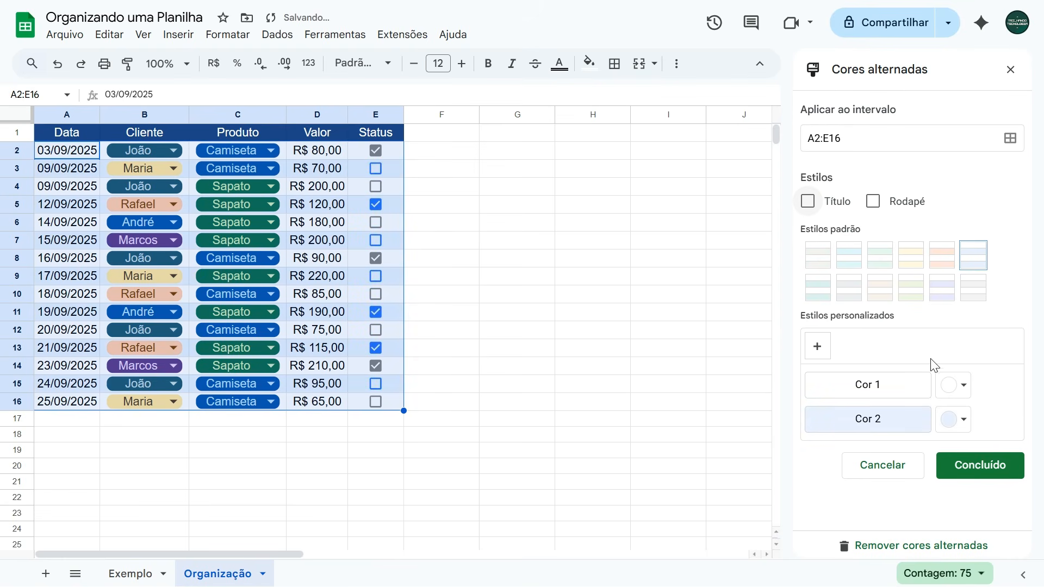
left_click(981, 470)
left_click(609, 225)
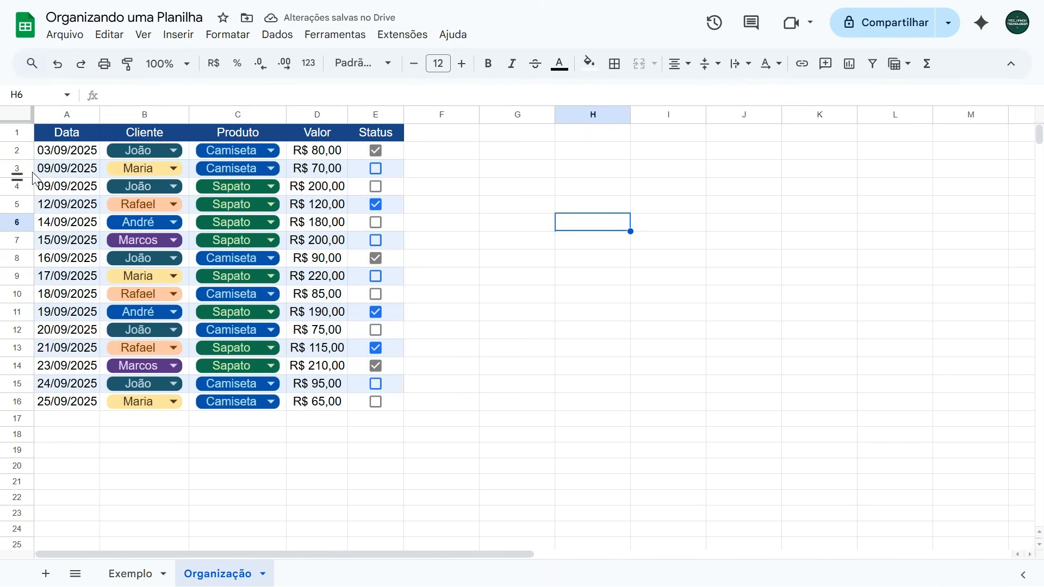
Look through the Valor entries from D2 to D8 row by row.
left_click(333, 155)
left_click(329, 173)
left_click(326, 189)
left_click(326, 206)
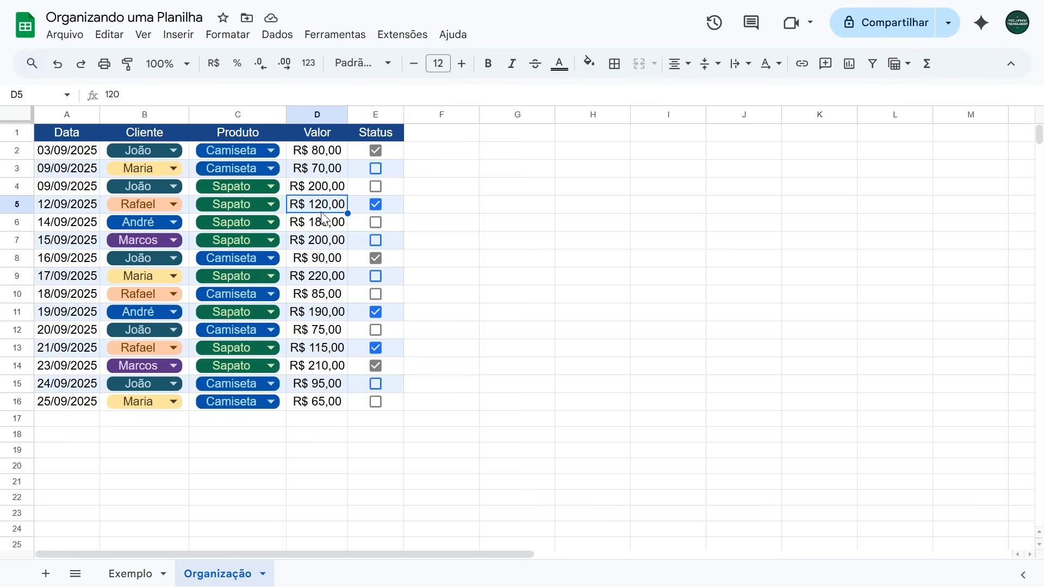
left_click(324, 219)
left_click(325, 239)
left_click(322, 259)
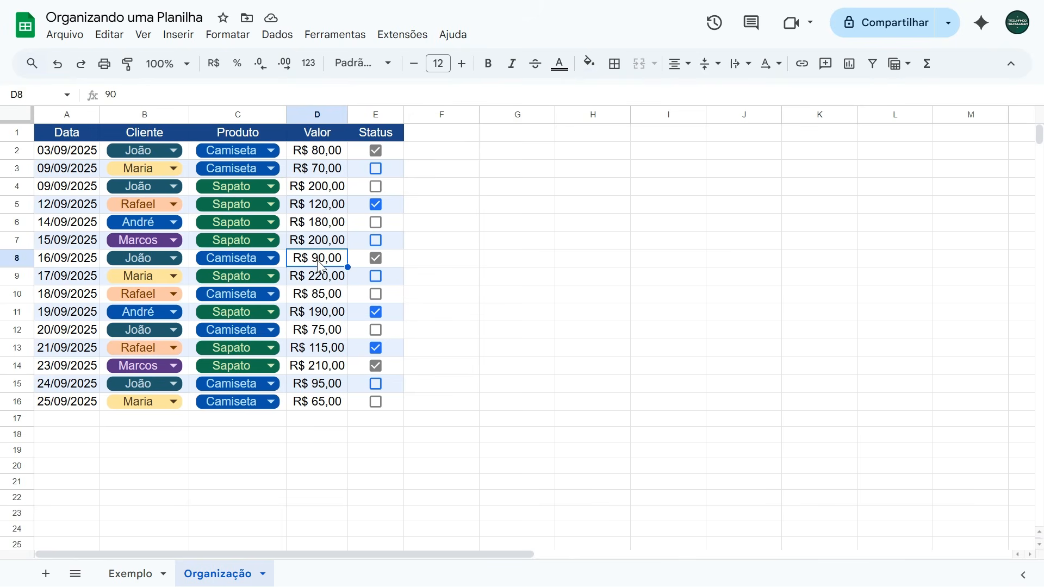
Add all borders to the whole table A1:E16.
left_click(75, 139)
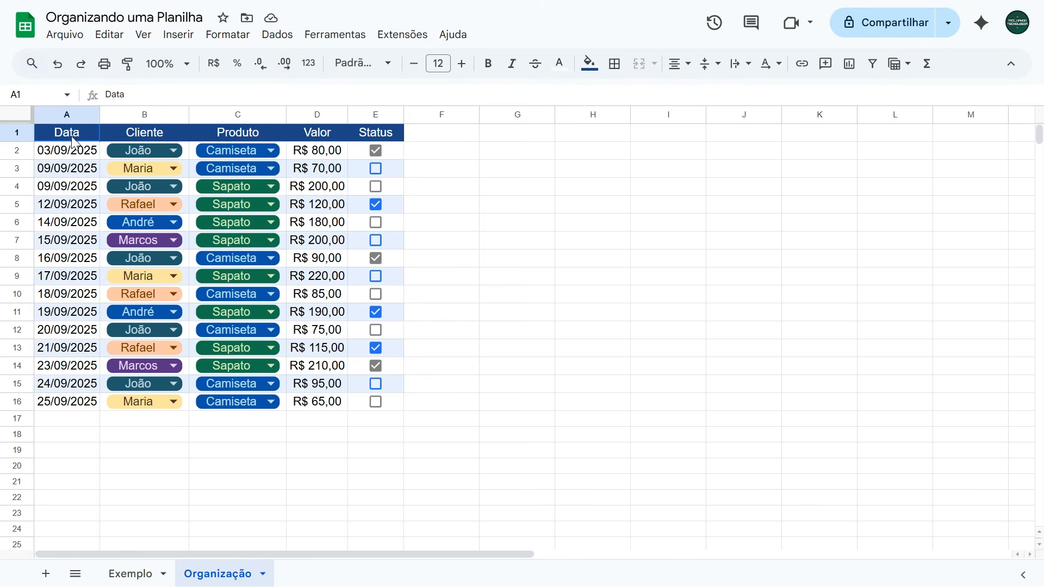
left_click_drag(74, 140, 356, 396)
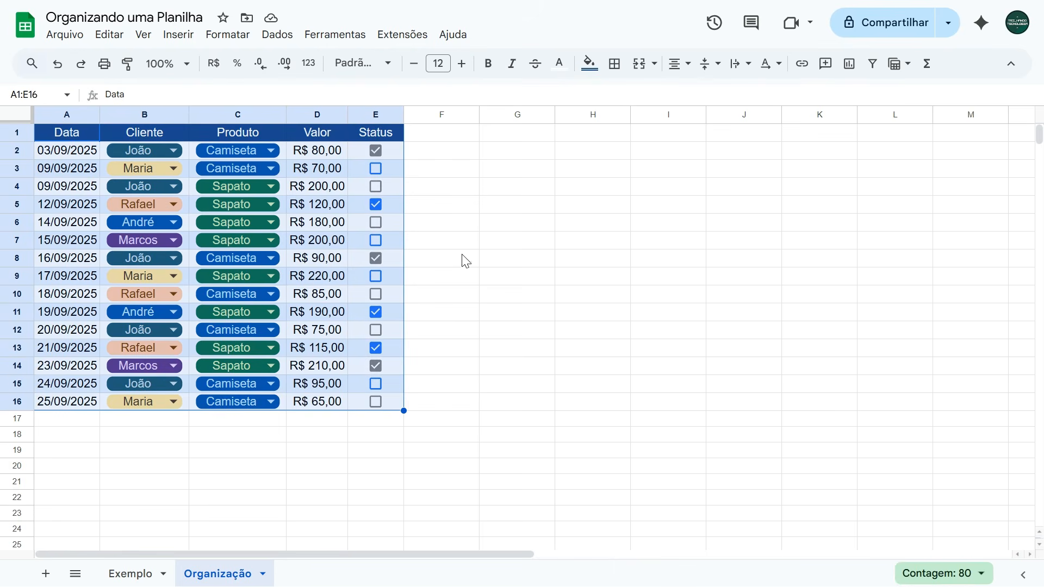
left_click(617, 66)
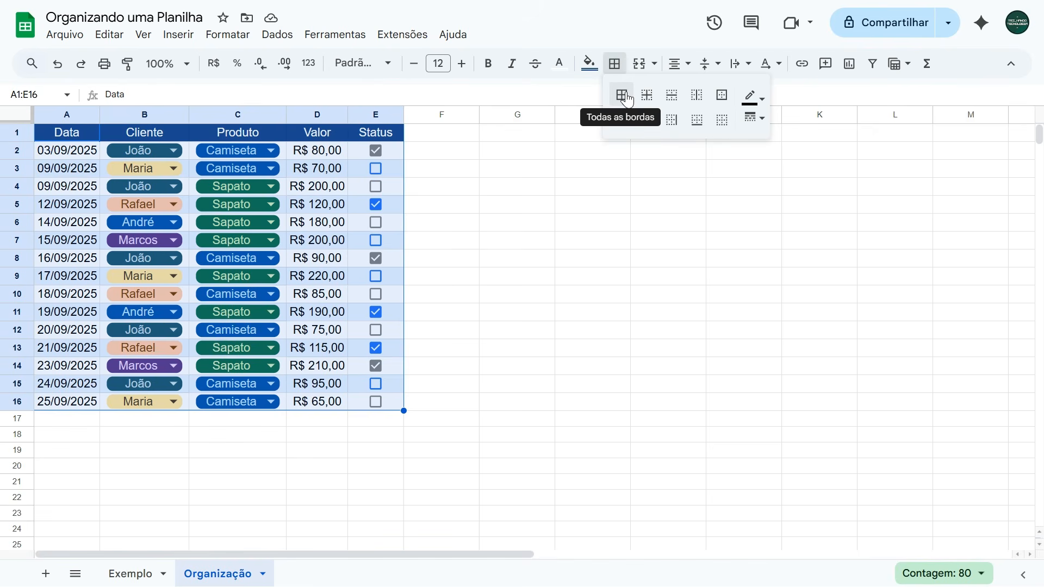
left_click(624, 96)
left_click(459, 205)
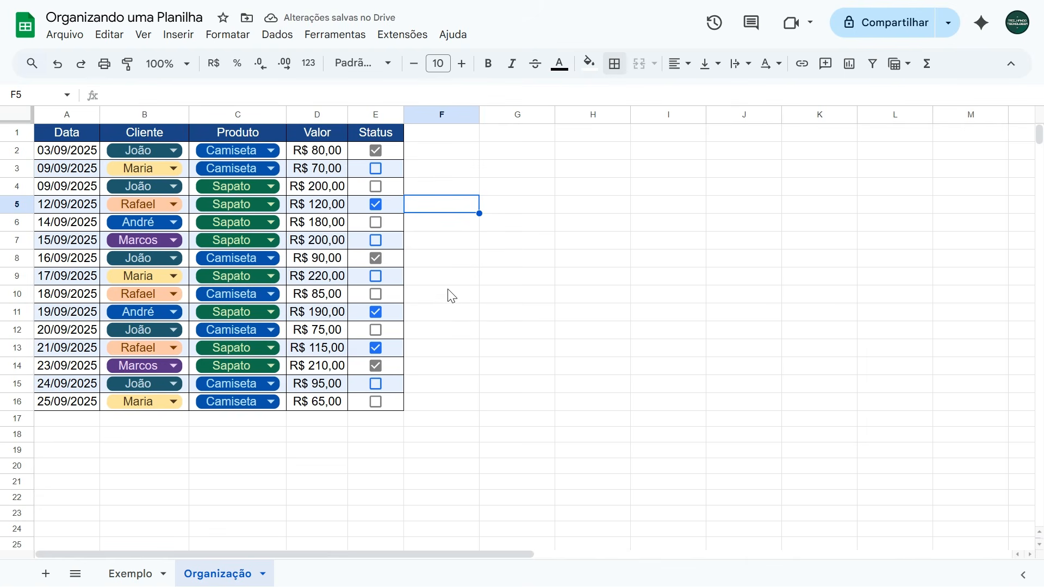
Compare with the Exemplo sheet and toggle the Status checkbox in E2 off and back on.
left_click(140, 570)
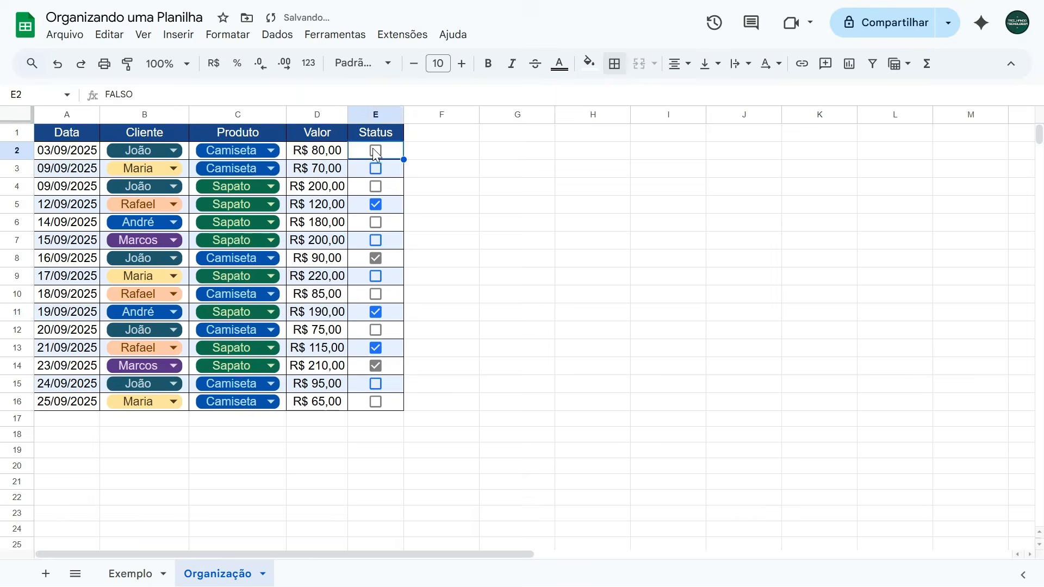
left_click(376, 151)
left_click(417, 158)
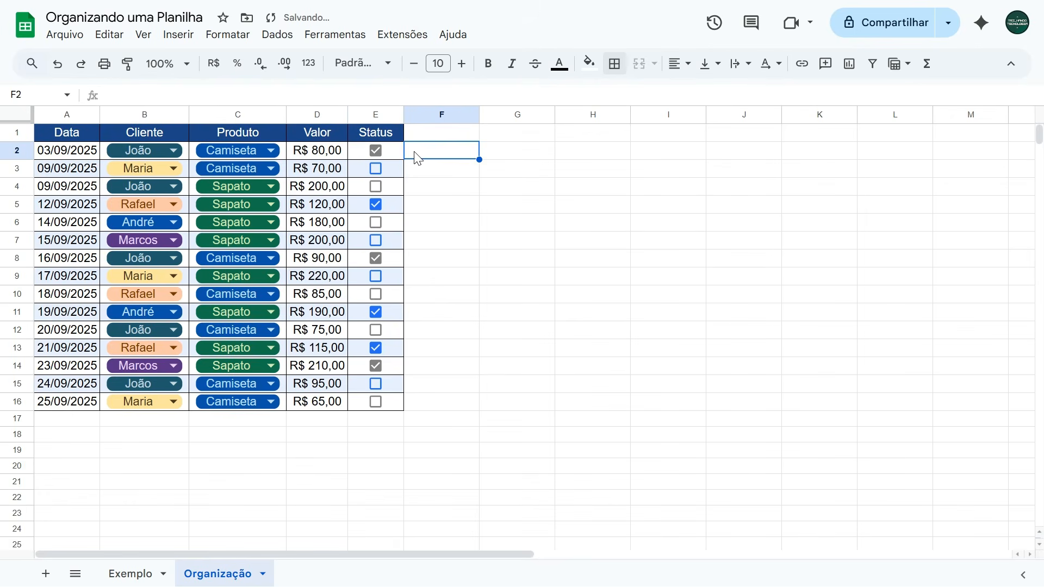
Check the date picker in A2, the Cliente option list in B2, and the Status and Valor cells.
double_click(81, 148)
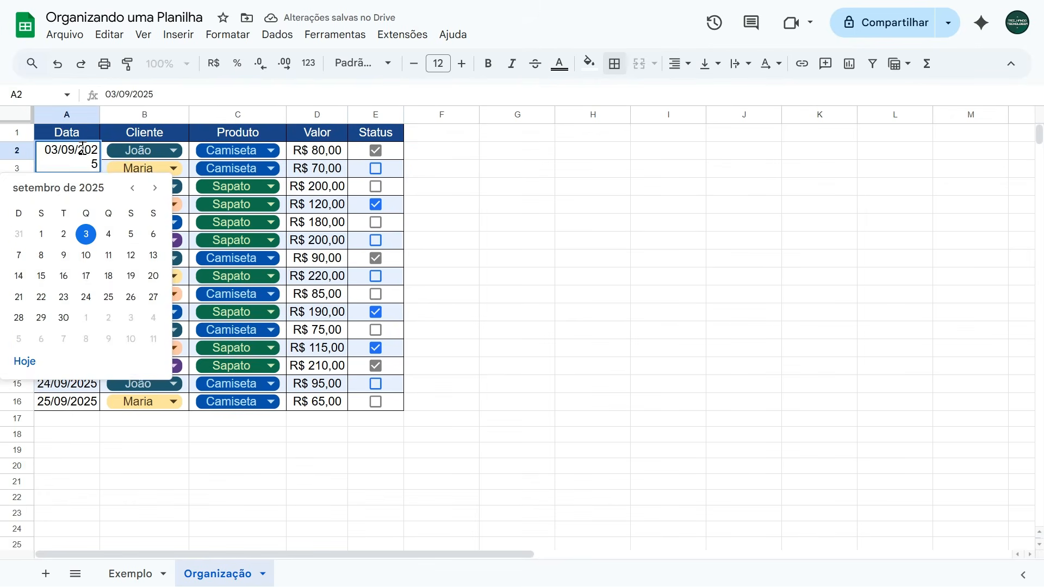
key("Escape")
left_click(174, 151)
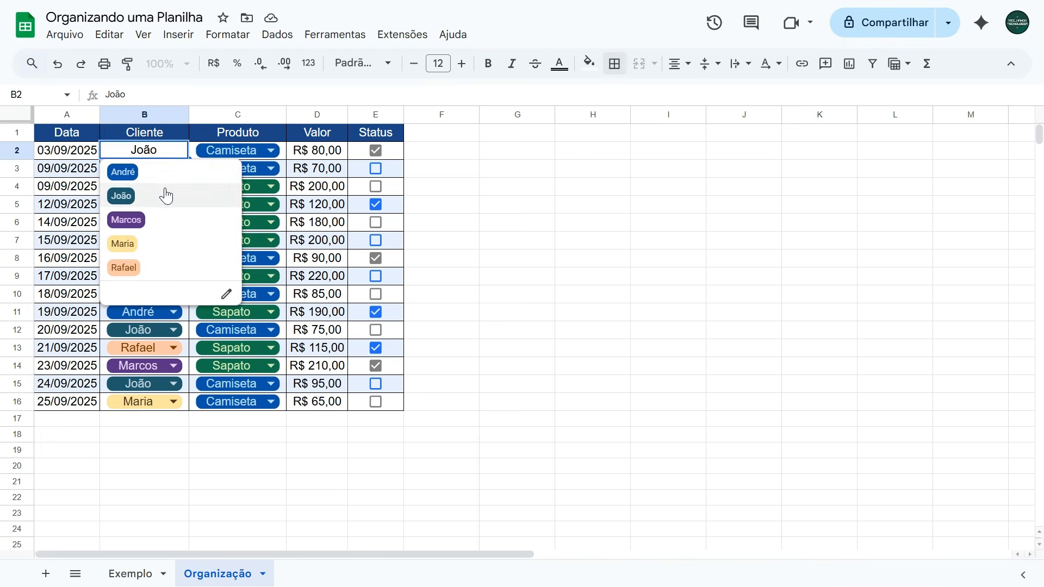
key("Escape")
left_click(390, 158)
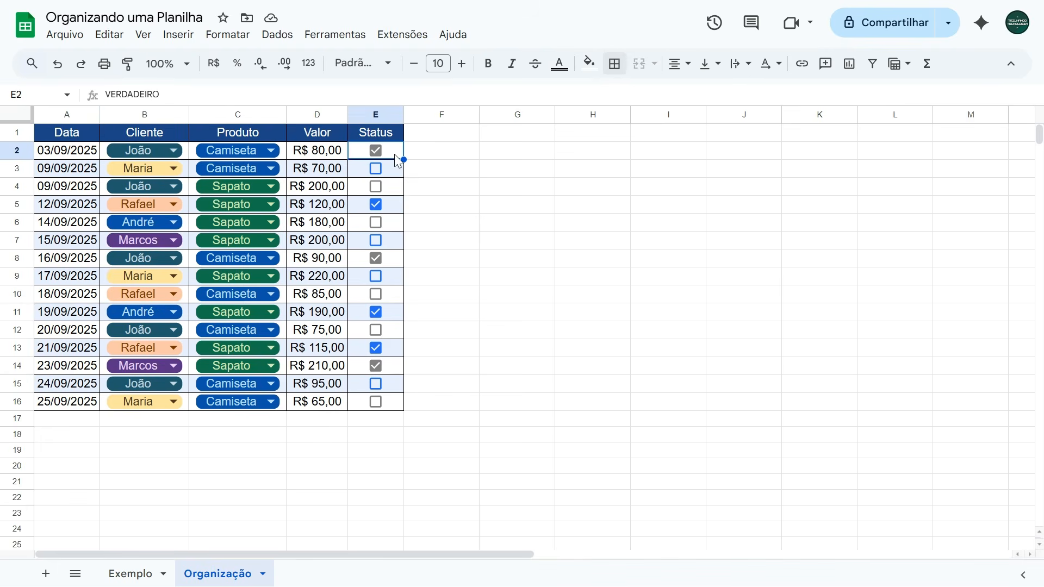
left_click(306, 166)
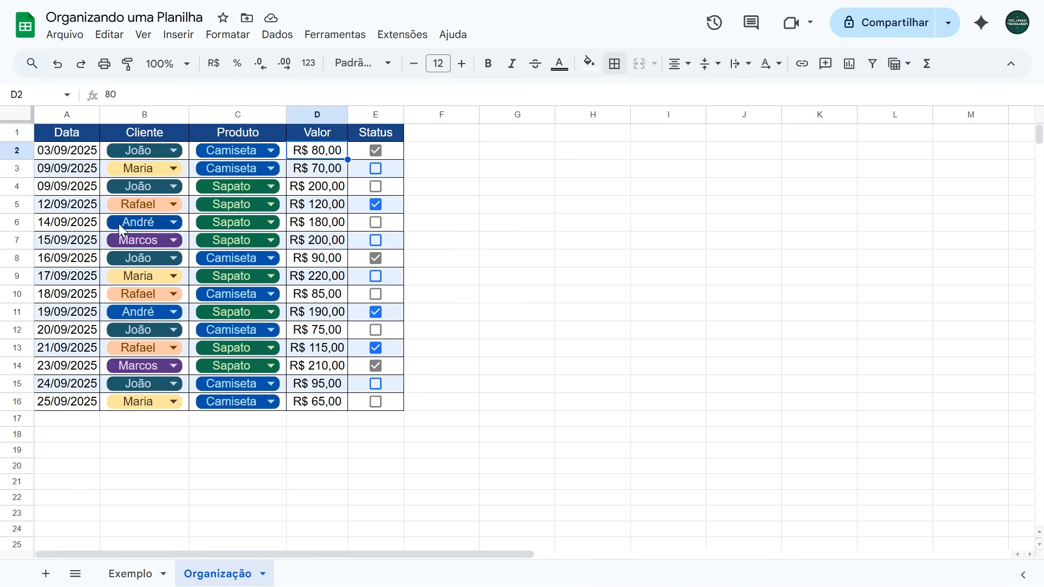
left_click(85, 229)
left_click(458, 206)
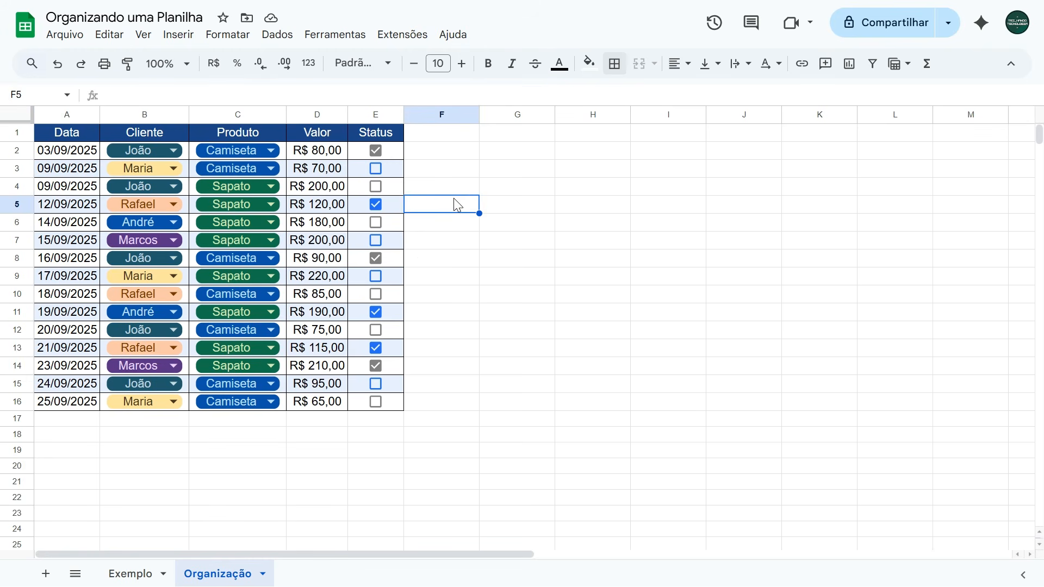